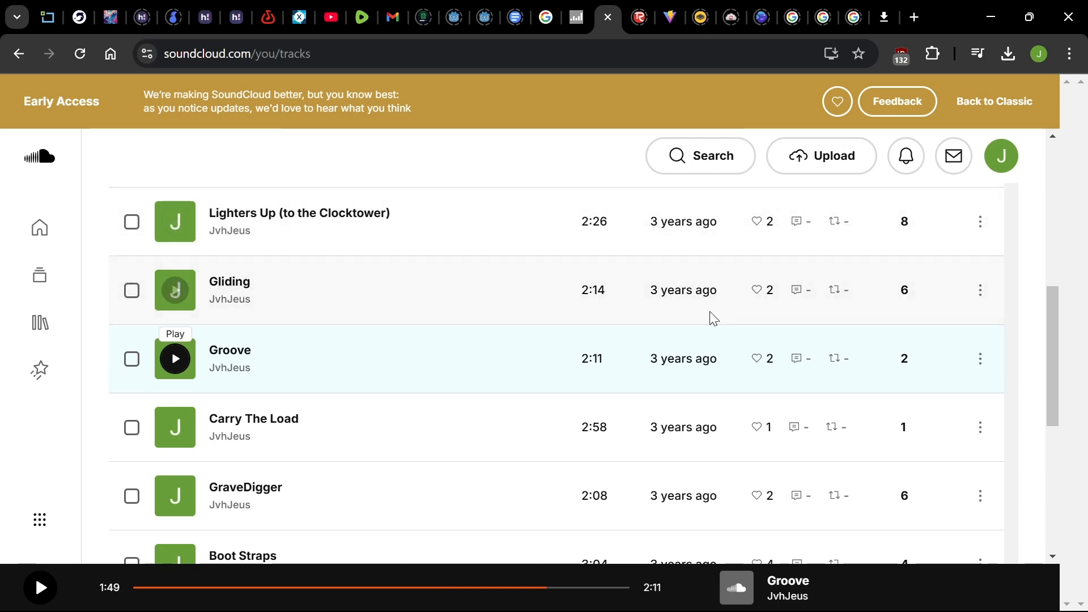
Step: Listen to Groove and Carry The Load in the track list, skipping ahead within Carry The Load
left_click_drag(1052, 352, 1052, 363)
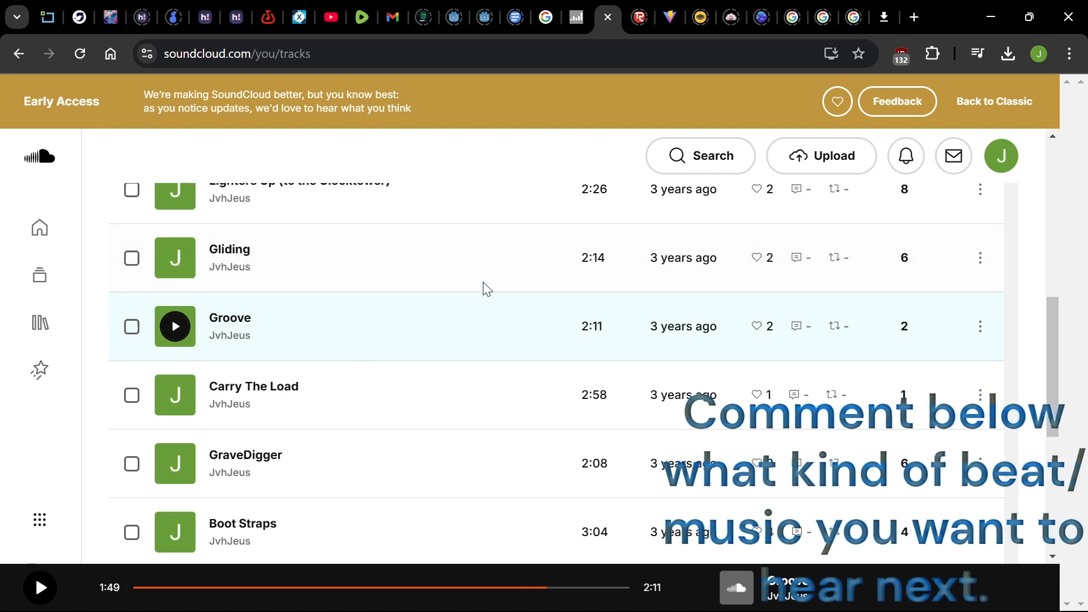
left_click(174, 326)
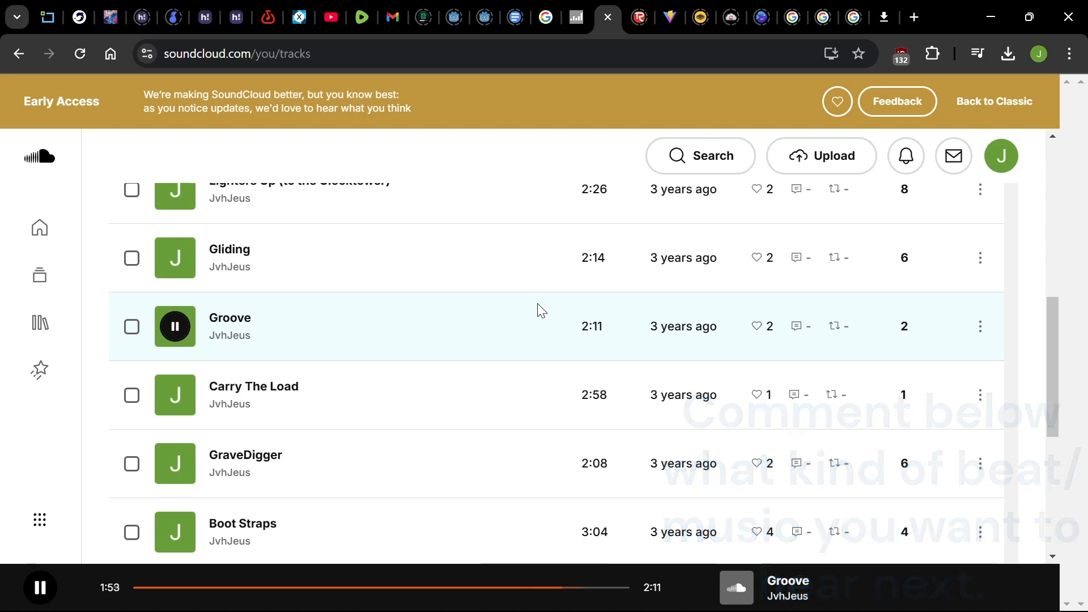
left_click(173, 395)
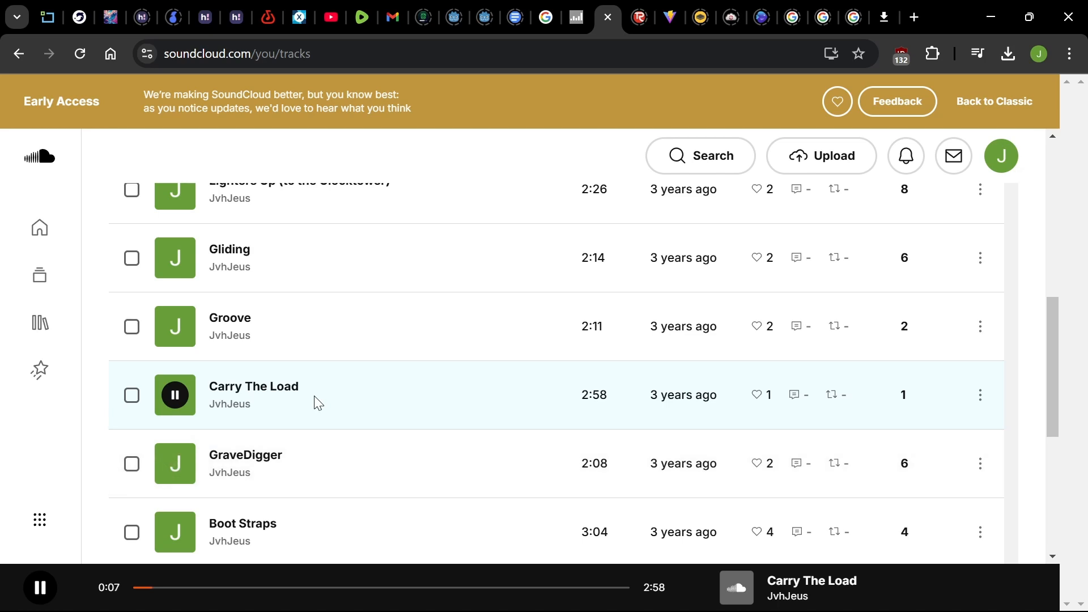
key("Right")
key("Right")
key("Right")
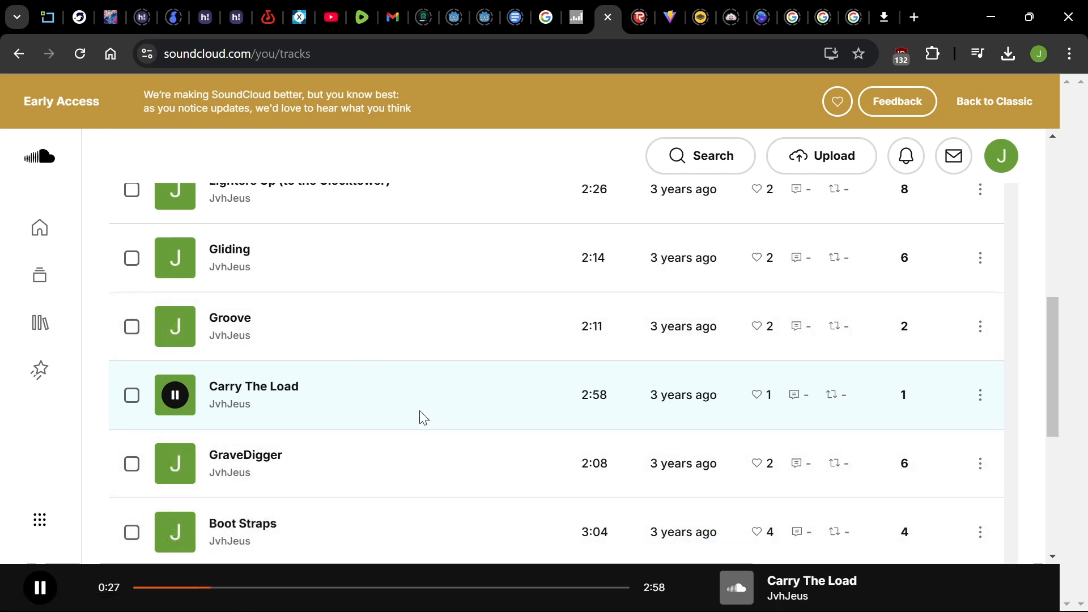
mouse_move(681, 392)
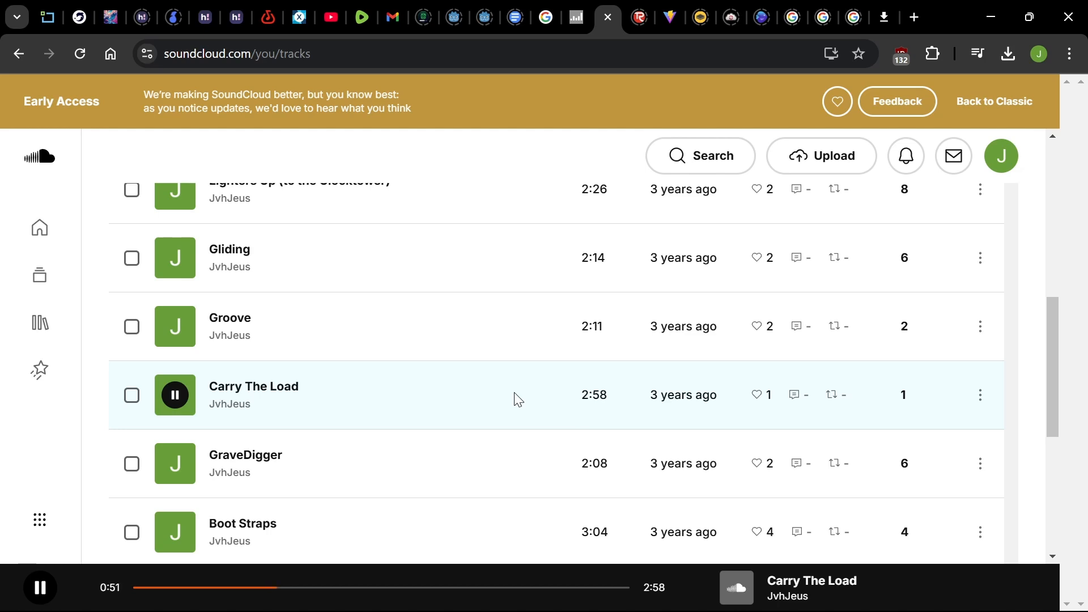
key("space")
left_click(185, 400)
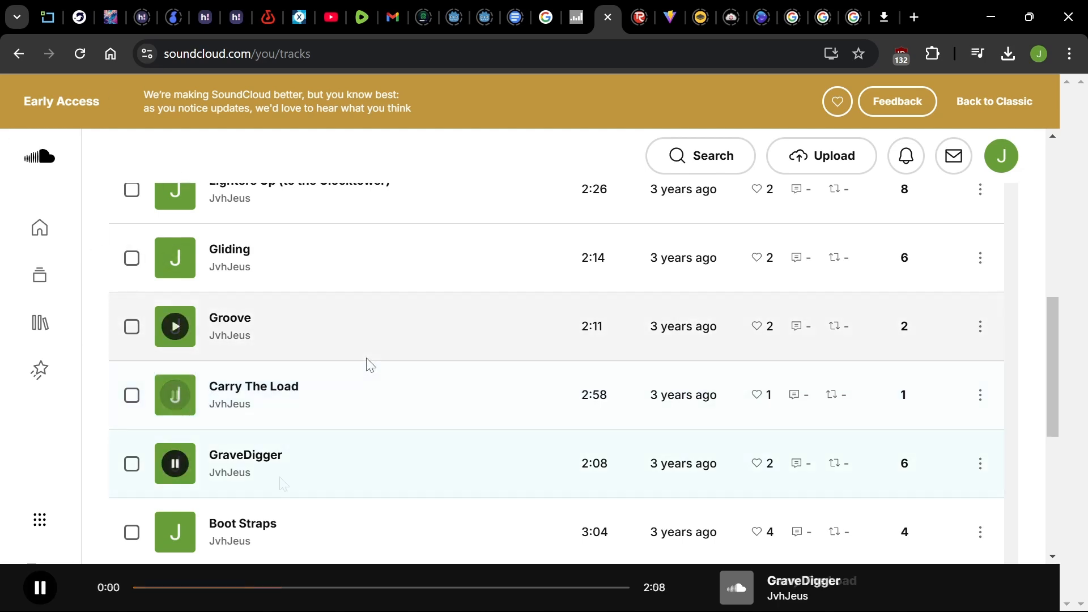
Step: Preview GraveDigger, pause it, and sample Boot Straps by jumping to points further into the song
scroll(368, 365, "down", 3)
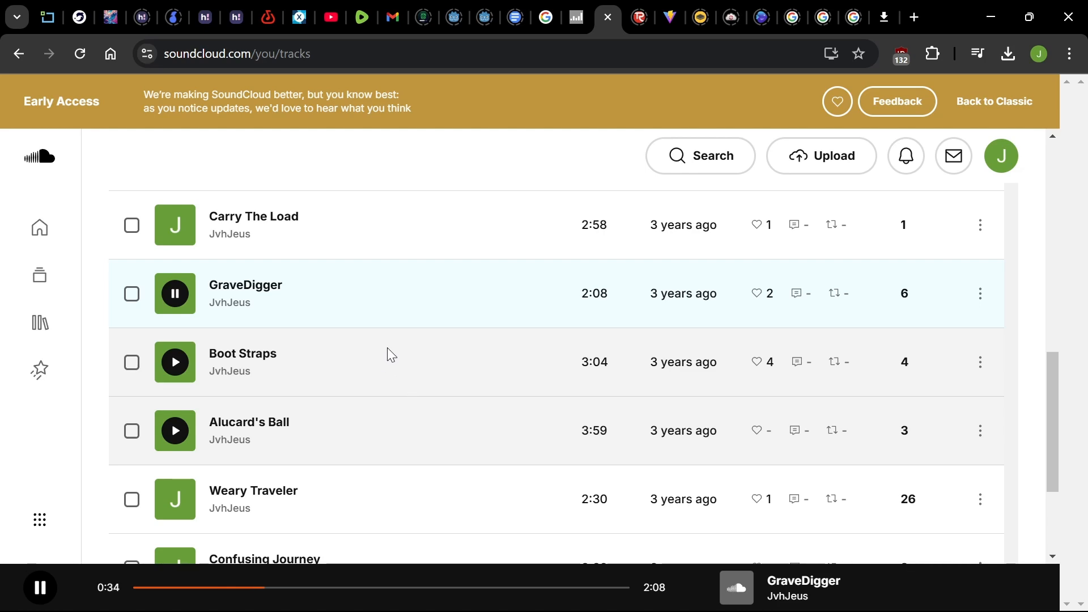
key("space")
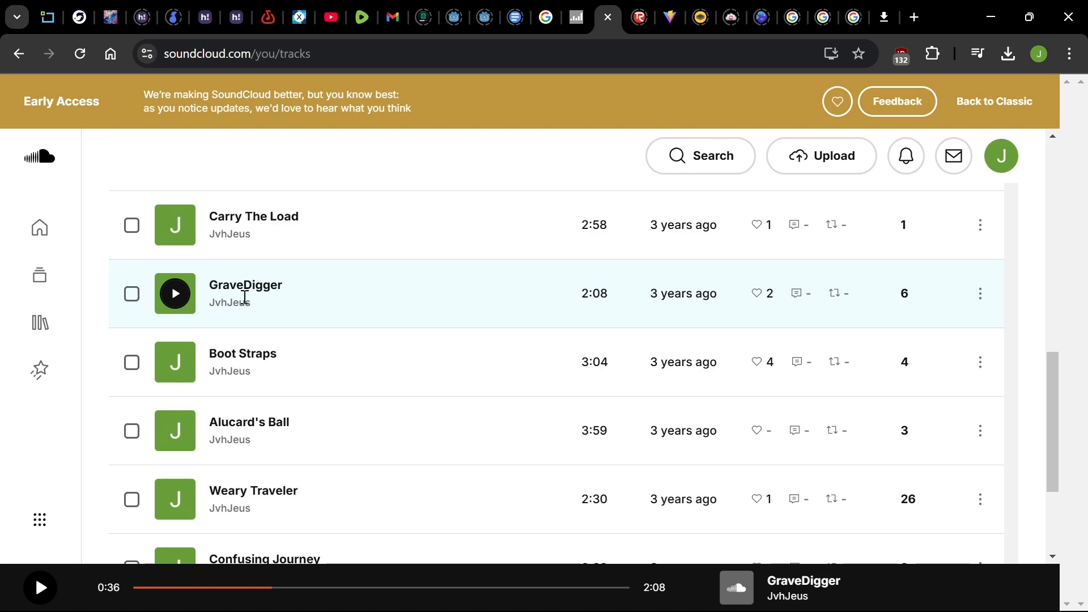
left_click(173, 360)
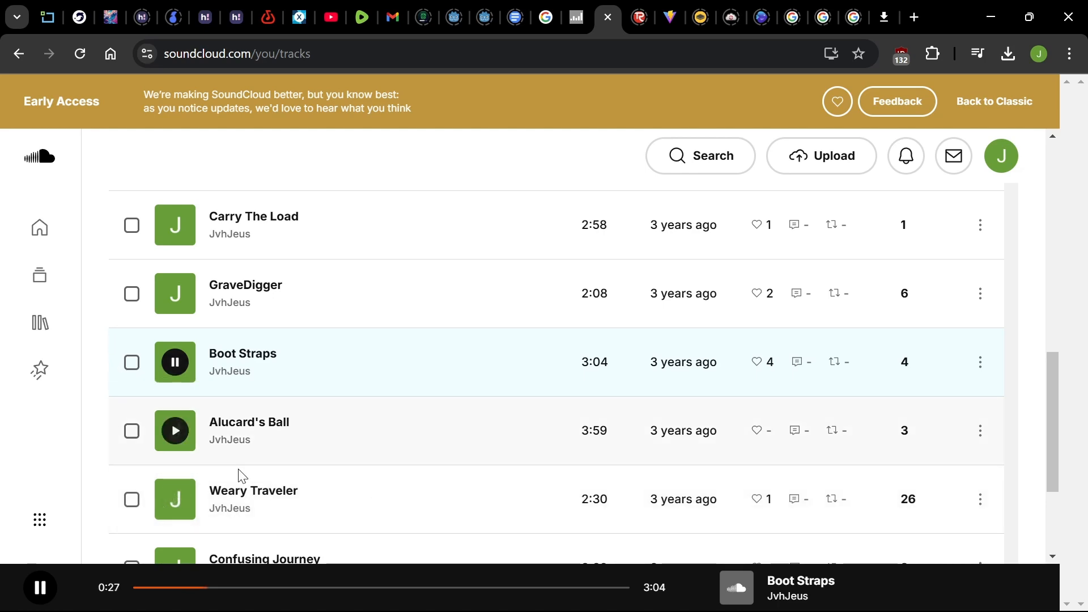
left_click(259, 588)
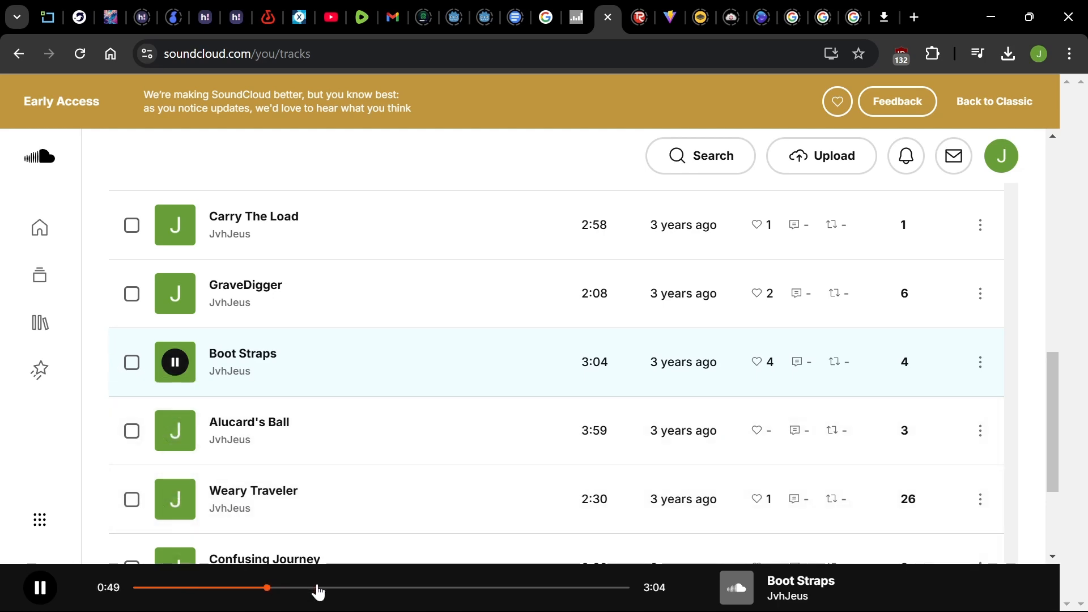
left_click(359, 589)
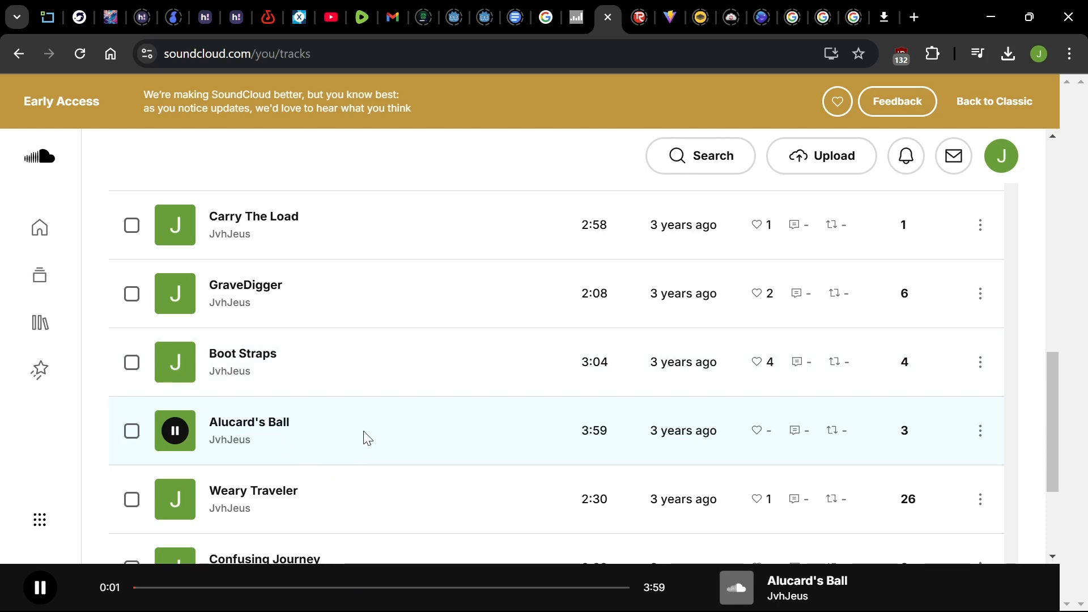
Step: Look over the remaining older tracks in the list and play GraveDigger again
scroll(363, 422, "down", 2)
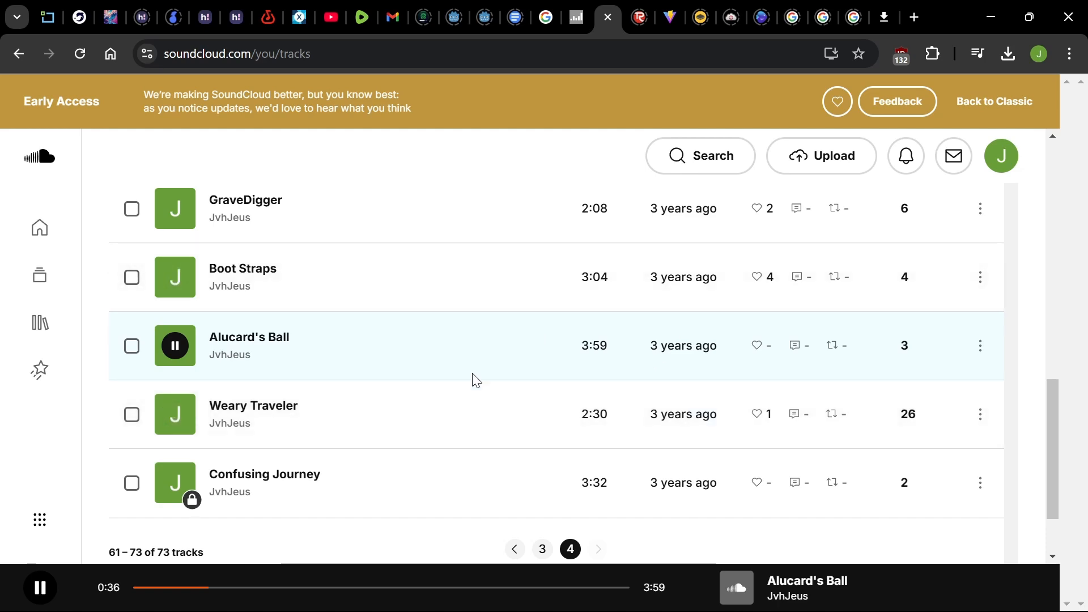
scroll(289, 336, "up", 3)
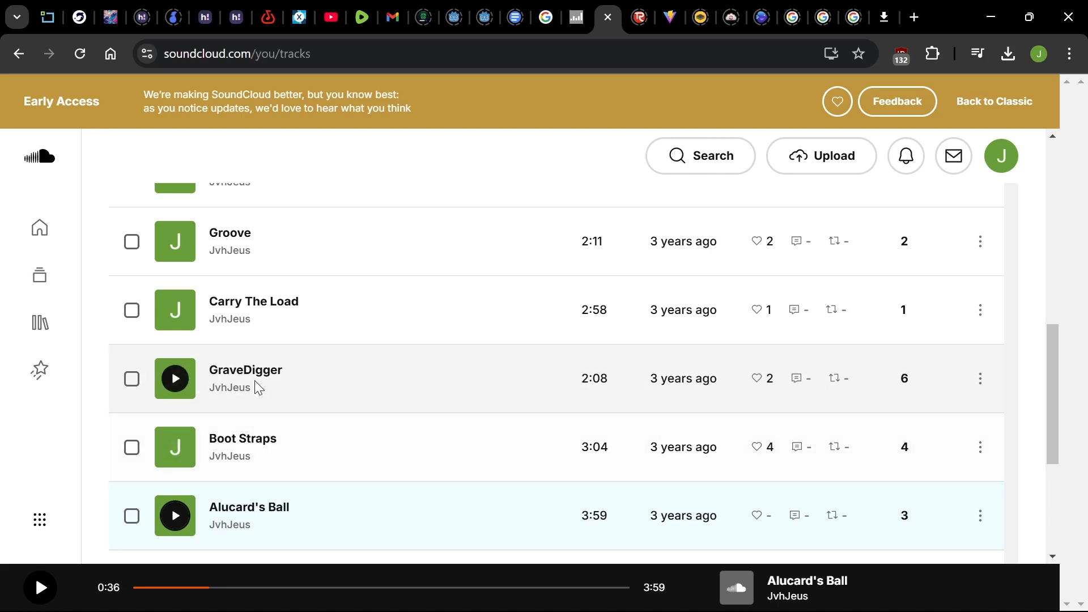
scroll(238, 375, "down", 2)
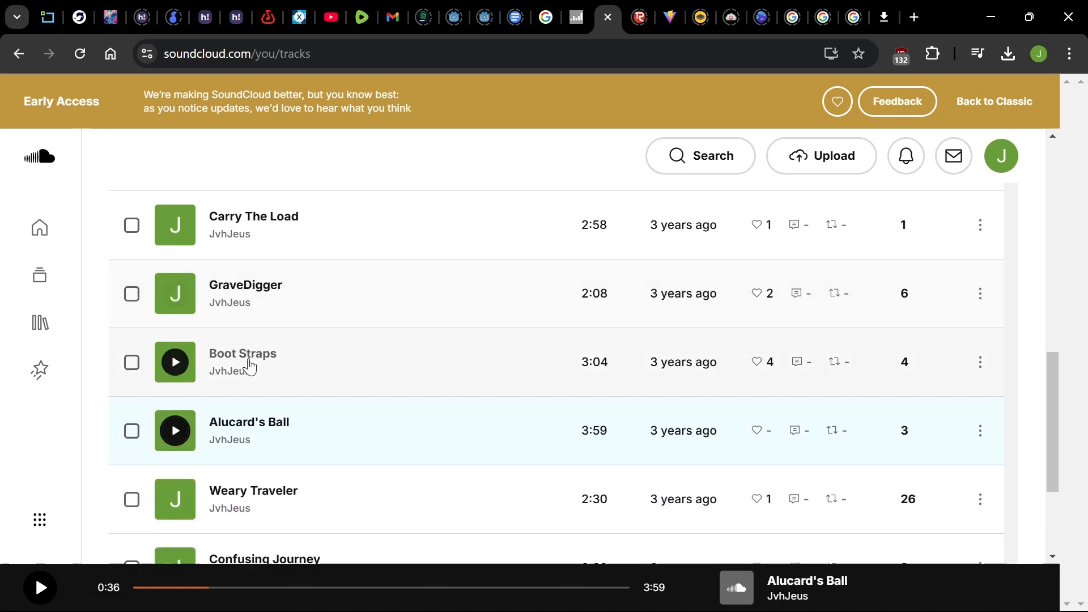
scroll(266, 440, "down", 3)
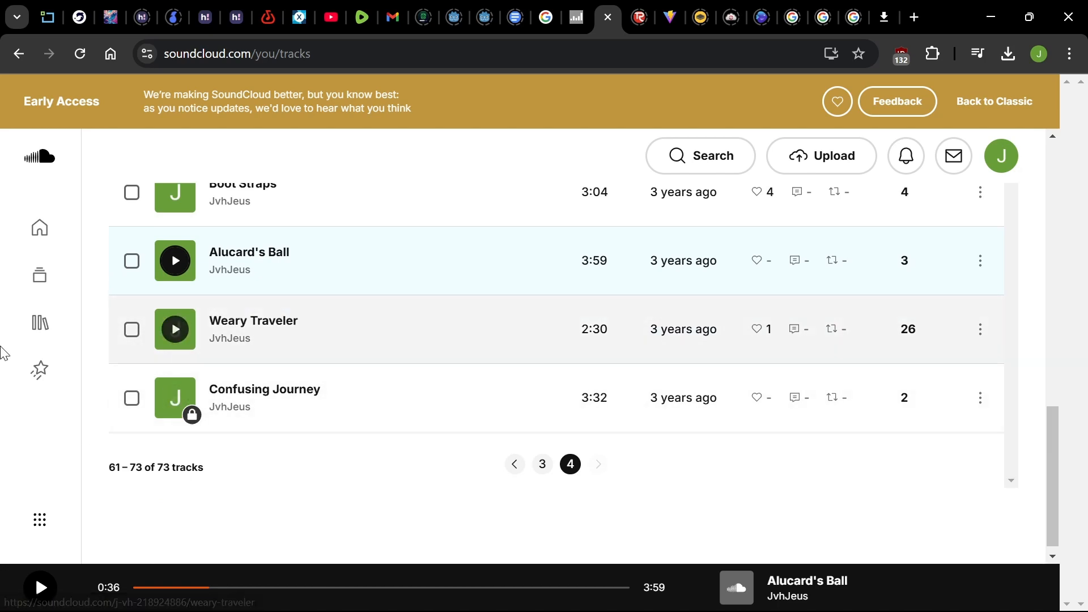
scroll(265, 419, "up", 3)
scroll(265, 420, "up", 3)
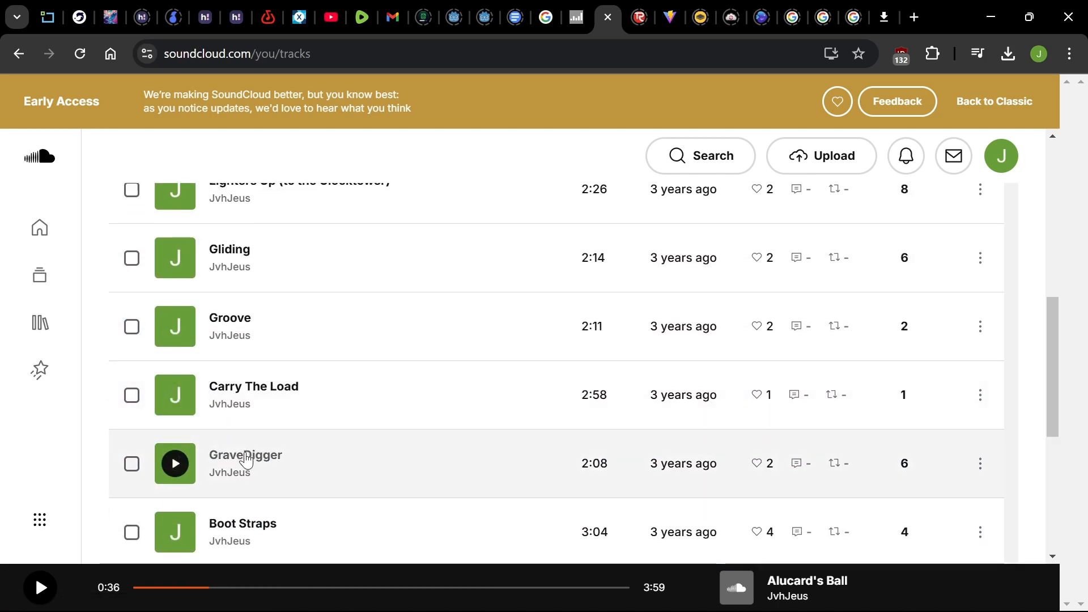
left_click(174, 465)
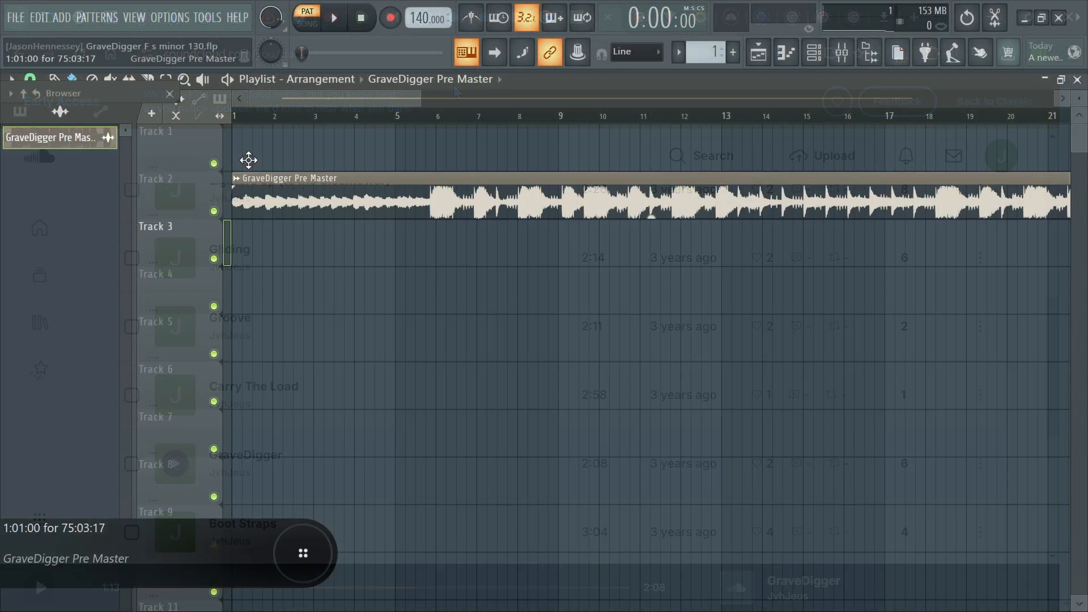
Step: In FL Studio, move the GraveDigger Pre Master clip to the start of Track 1 and play its ending from about bar 73
left_click_drag(248, 161, 265, 148)
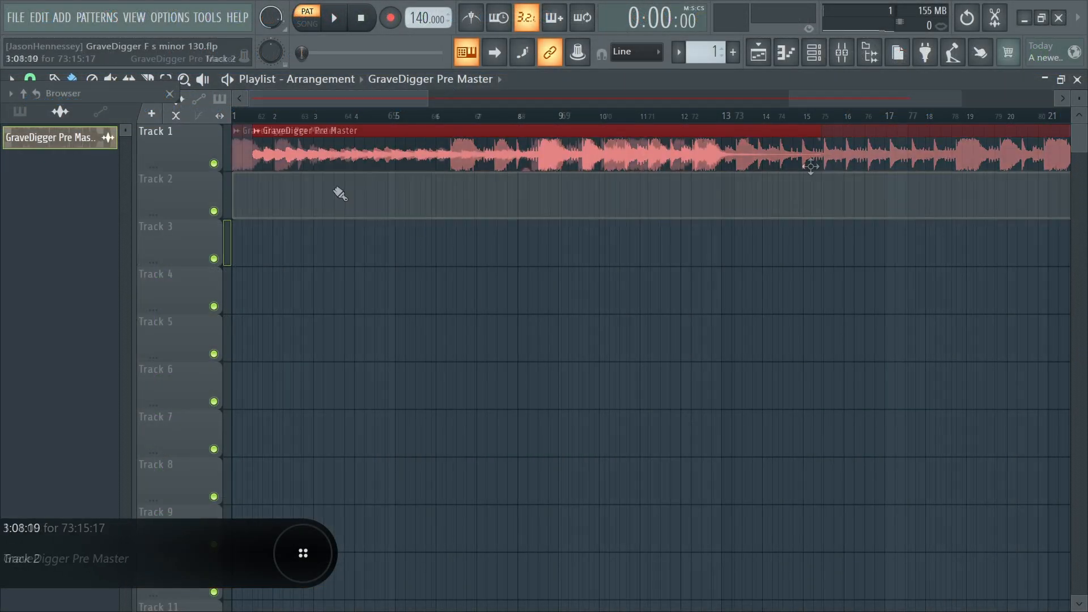
left_click(760, 115)
key("space")
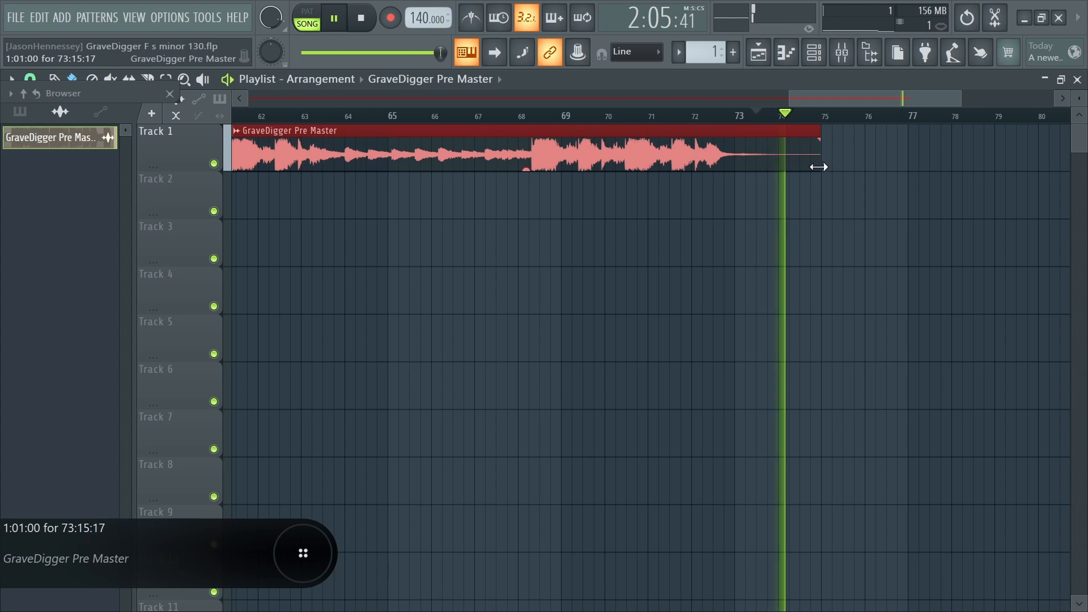
Step: Return the playhead to the start of the arrangement and preview the song's opening
scroll(837, 171, "down", 8)
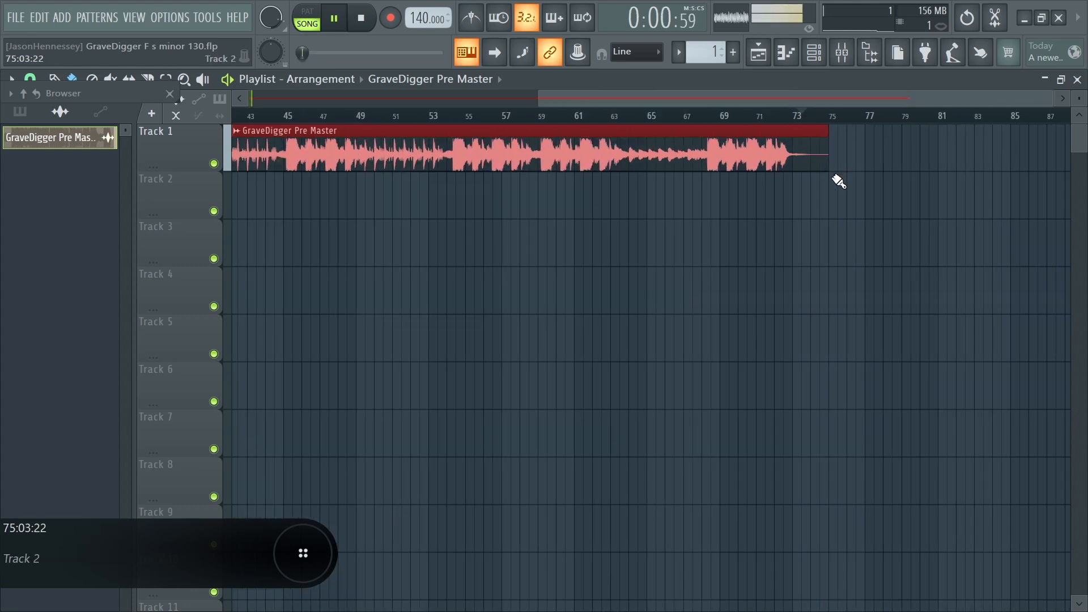
key("space")
scroll(246, 187, "up", 2)
left_click(235, 115)
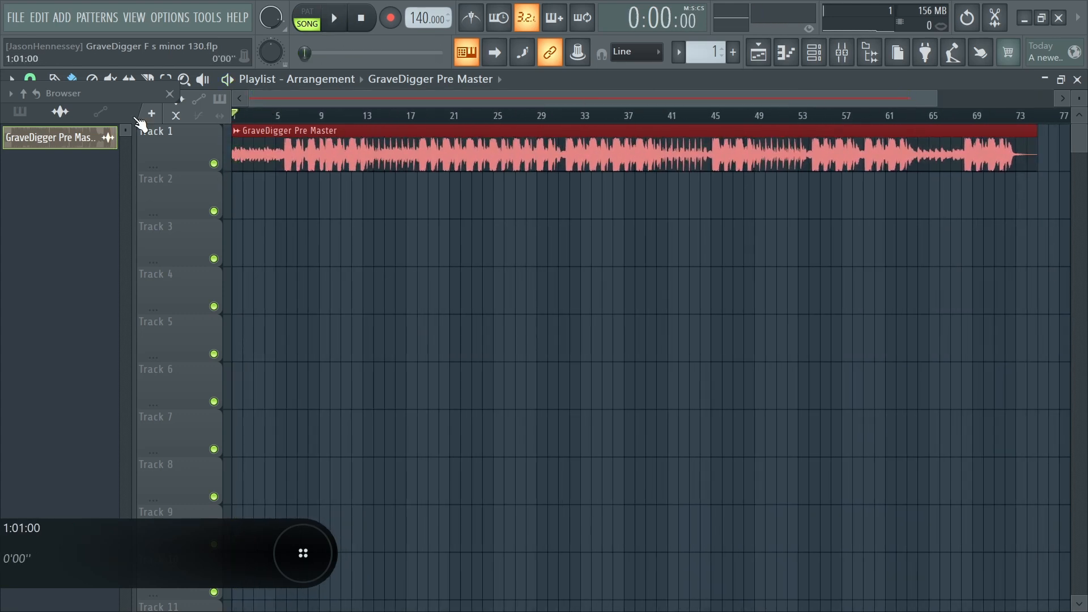
key("space")
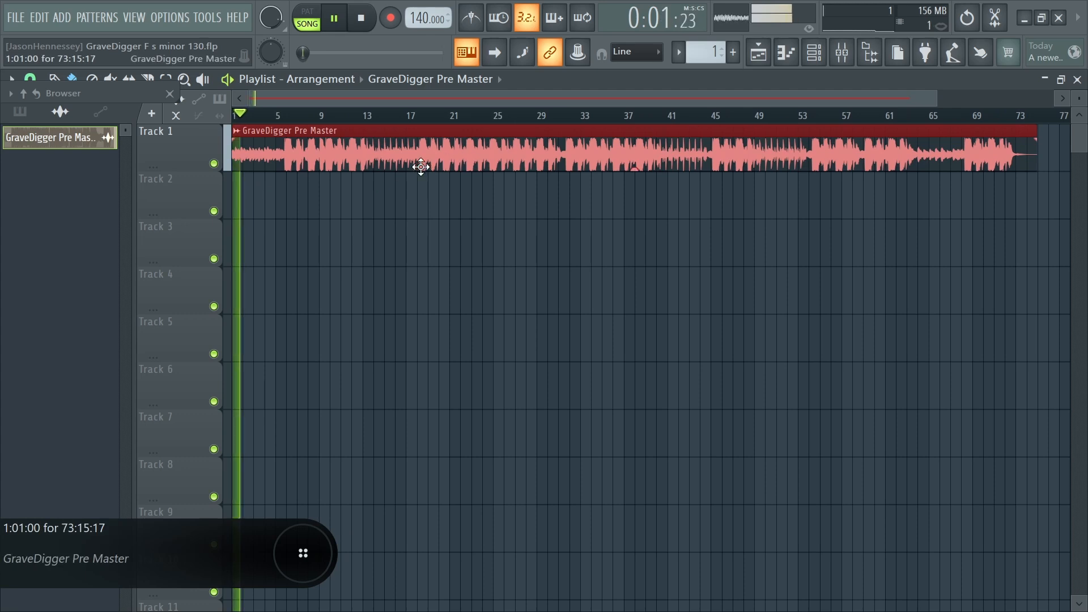
key("space")
Step: Adjust the volume in the GraveDigger Pre Master clip's channel settings and play the song
double_click(520, 150)
left_click_drag(426, 223, 425, 227)
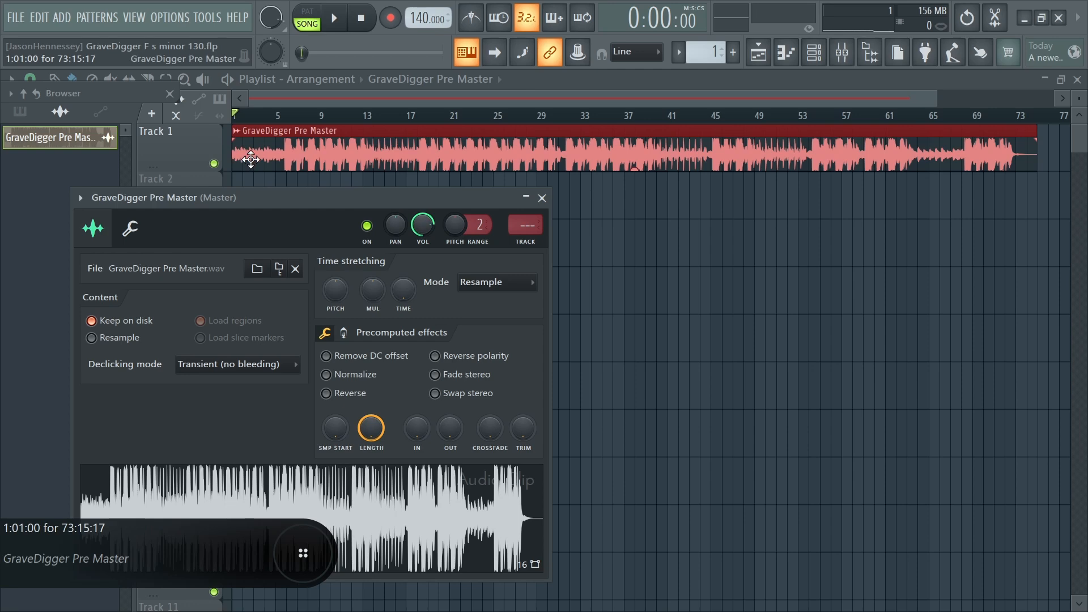
key("space")
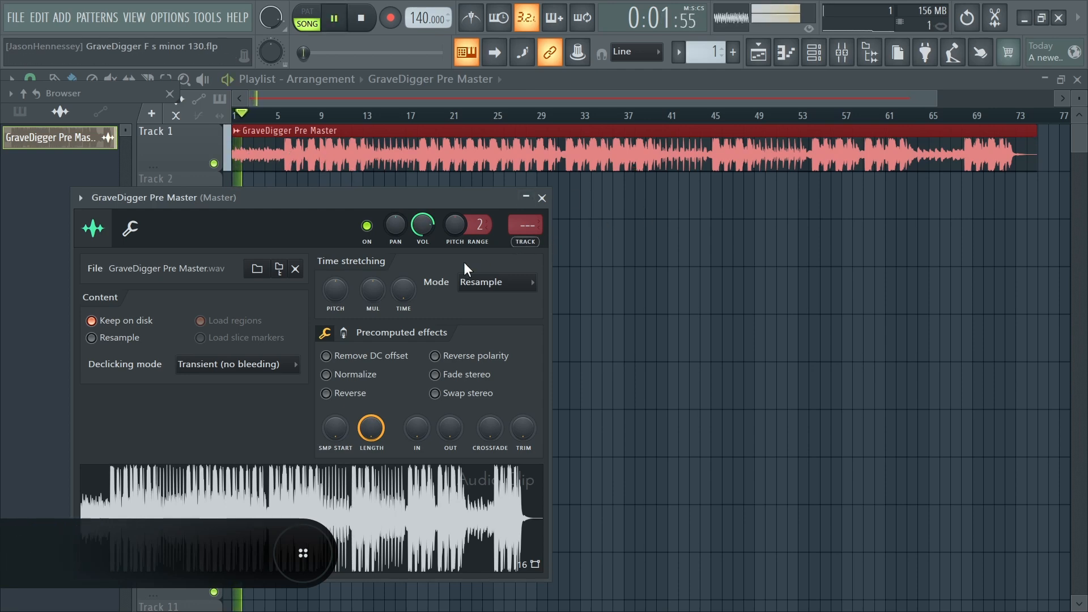
Step: Route the GraveDigger Pre Master clip to the first mixer insert and load Fruity parametric EQ 2 in its first effect slot
left_click(524, 225)
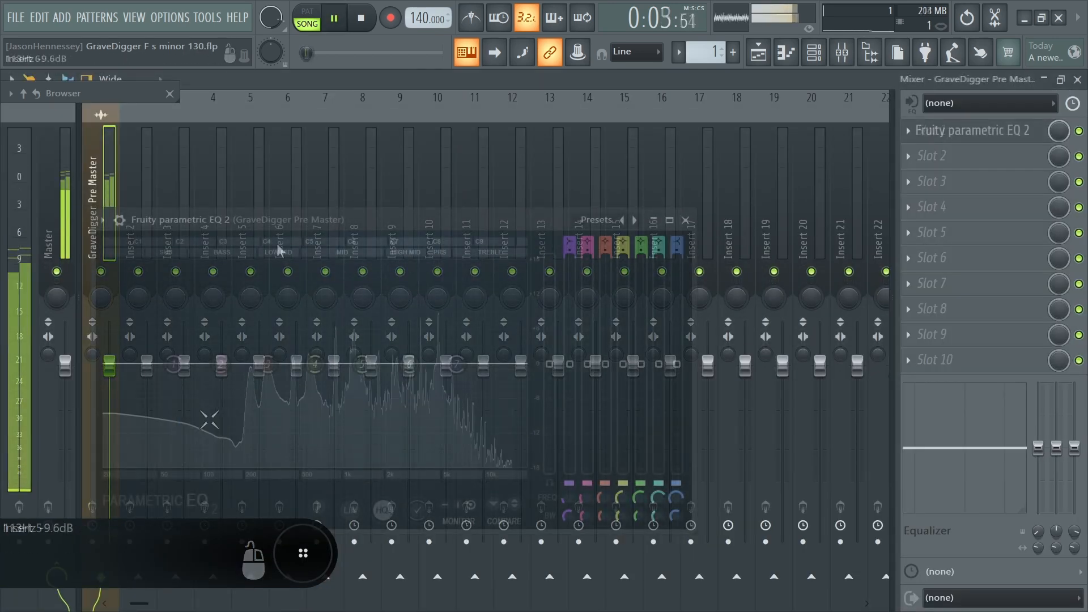
key("space")
Step: Try the General EQ preset in Fruity parametric EQ 2 and undo the preset selection
right_click(635, 219)
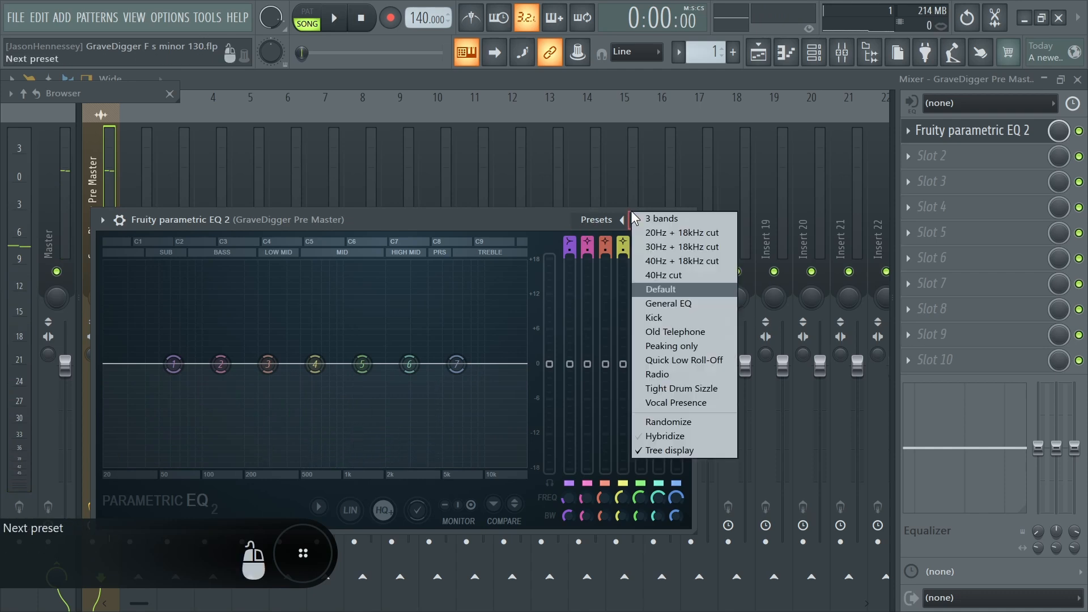
left_click(663, 304)
key("ctrl+z")
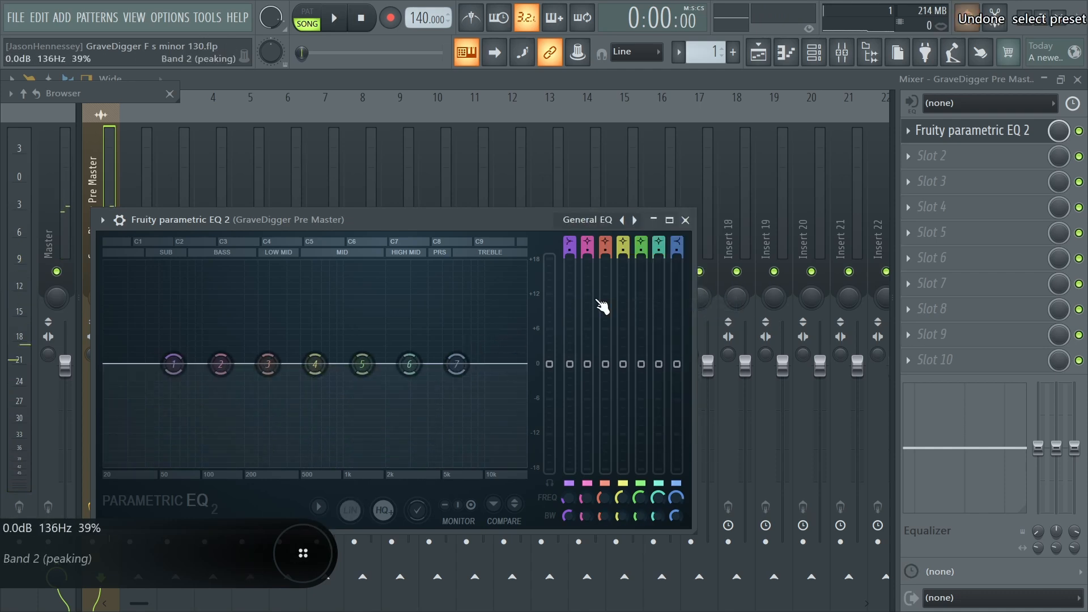
Step: During playback, cut bands 5 and 6 by about 2 dB with narrow bandwidths, placing band 6 near 5 kHz
key("space")
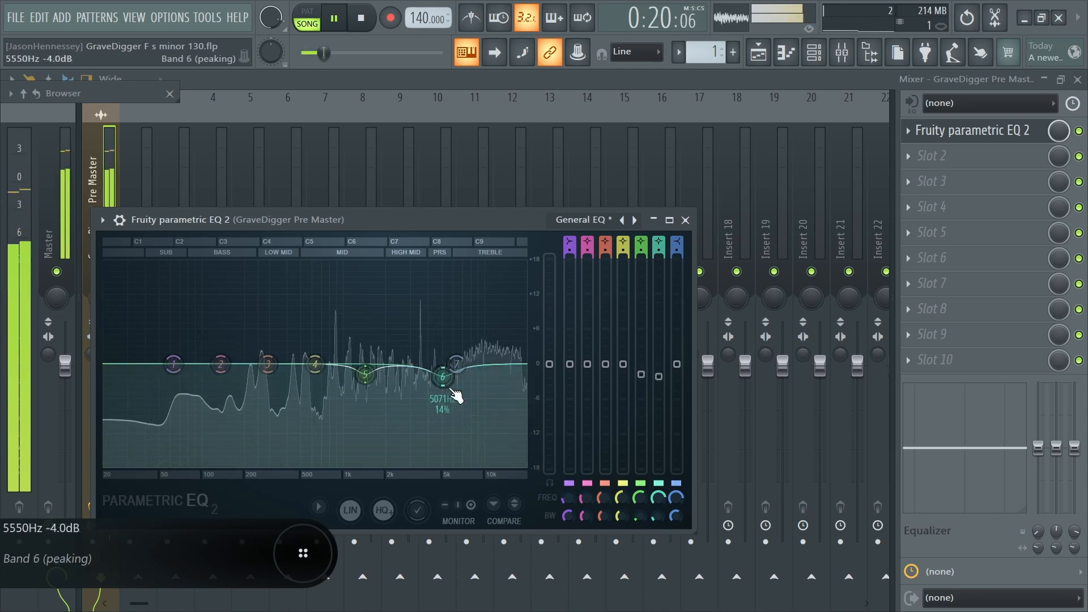
key("space")
left_click_drag(510, 220, 556, 183)
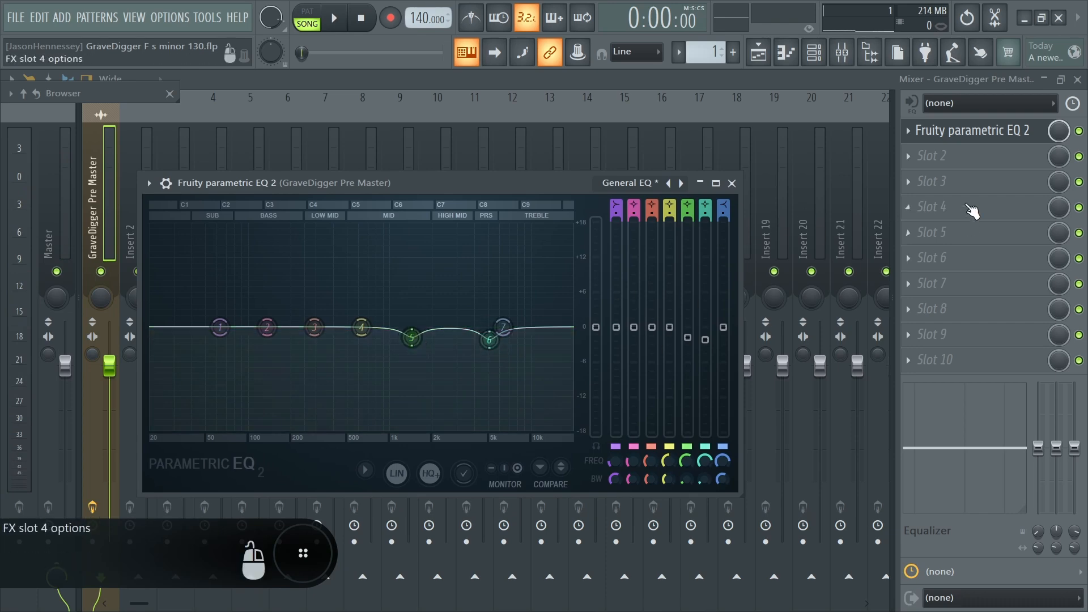
Step: Load a second Fruity parametric EQ 2 in slot 2 of the GraveDigger Pre Master insert and reposition its window
left_click(961, 164)
left_click(579, 572)
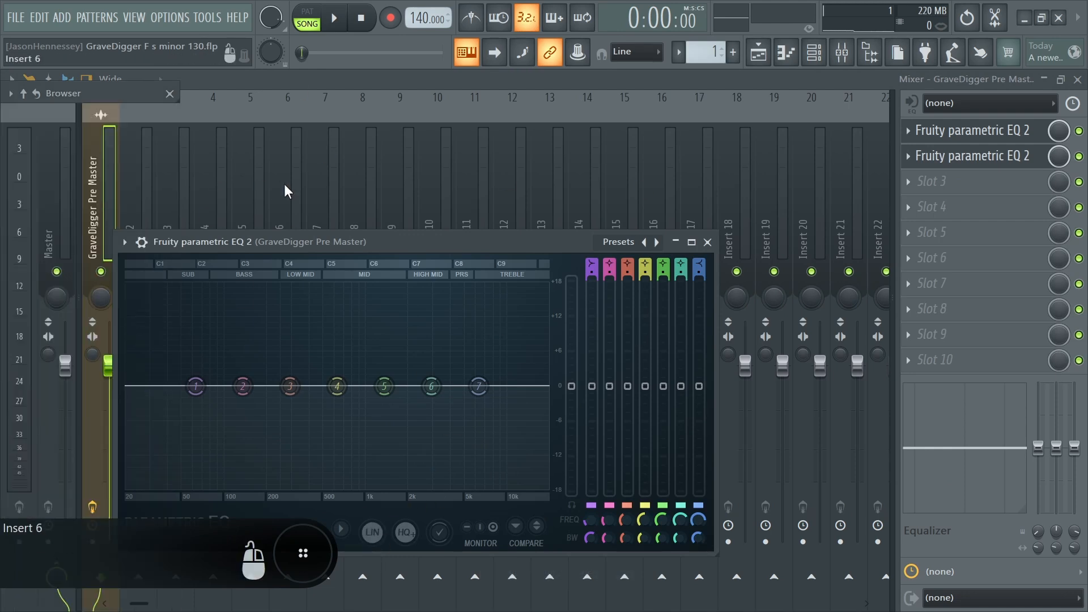
left_click_drag(363, 243, 470, 191)
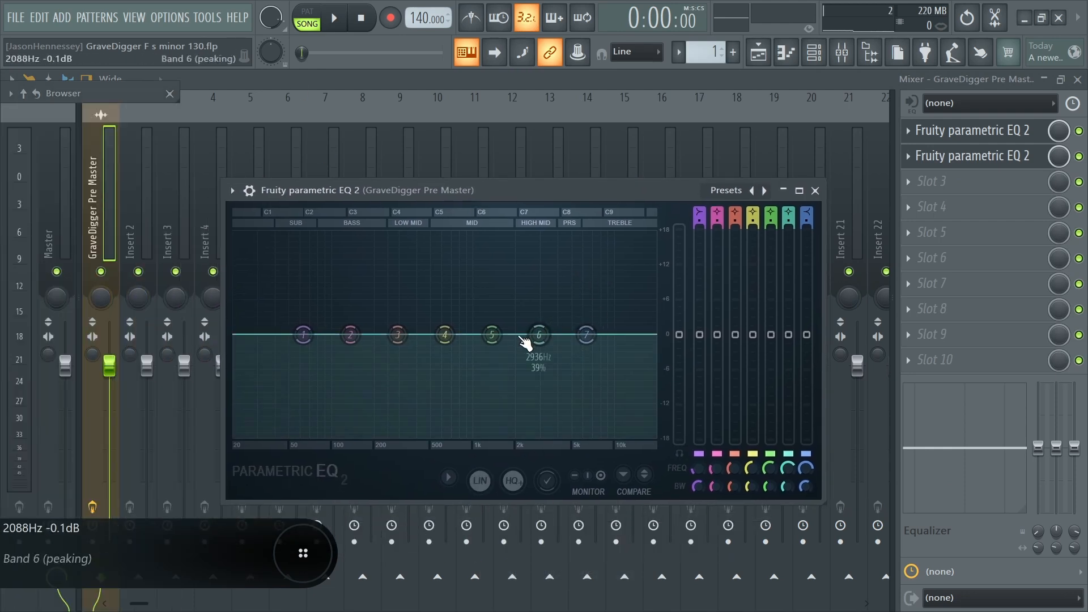
Step: Pull bands 5, 6 and 1 of the second EQ down to about -18 dB, with band 5 near 1414 Hz and band 6 near 5 kHz
left_click_drag(492, 335, 491, 437)
left_click_drag(539, 334, 578, 436)
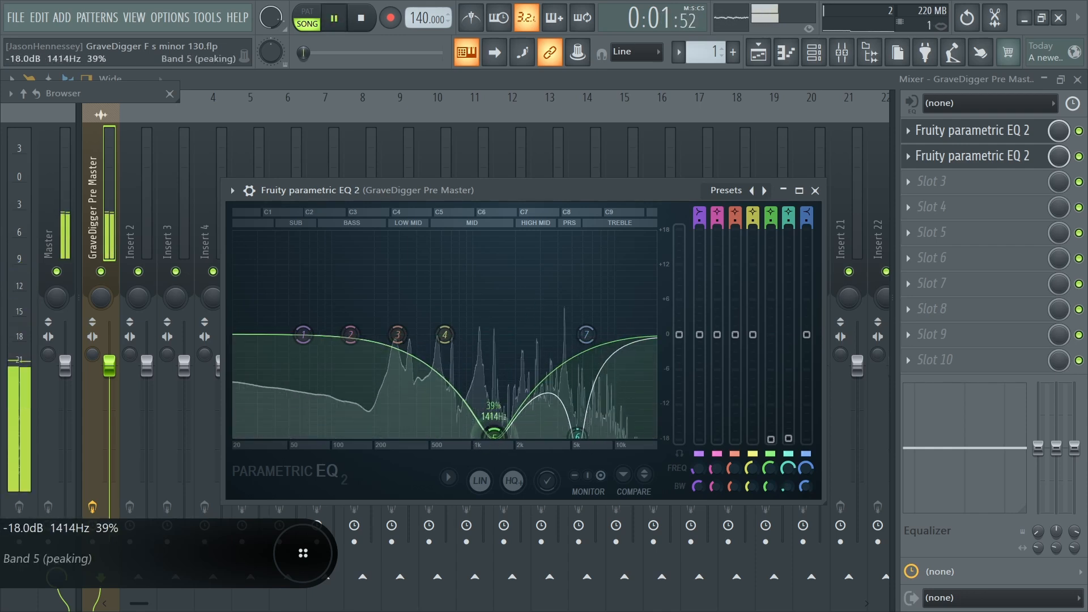
key("space")
left_click_drag(304, 334, 286, 437)
key("space")
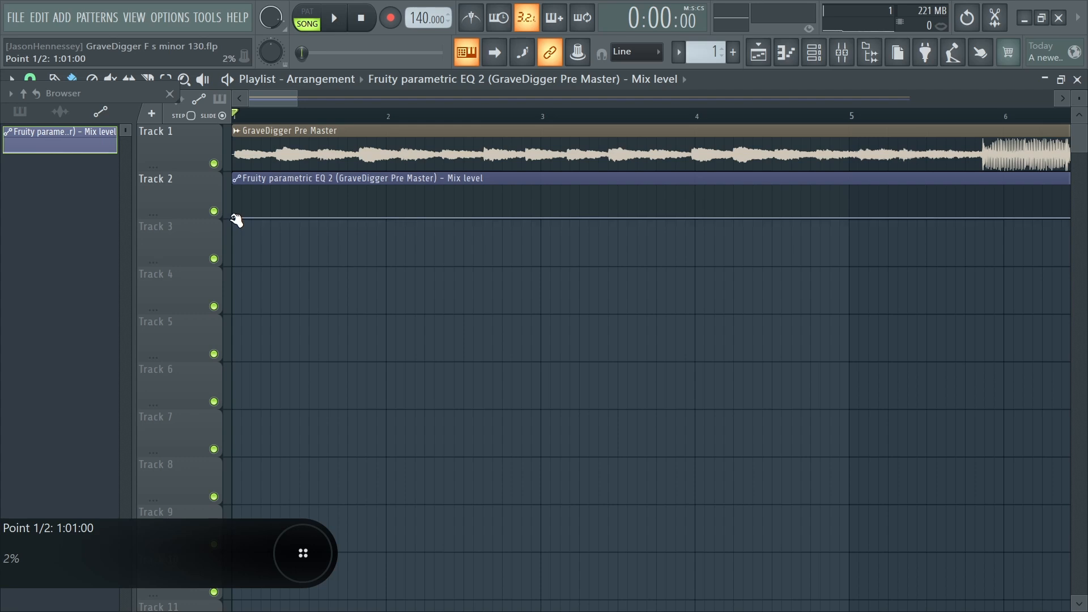
Step: Raise the start point of the second EQ's Mix level automation clip to about 50% and preview the result
left_click_drag(237, 220, 221, 203)
key("space")
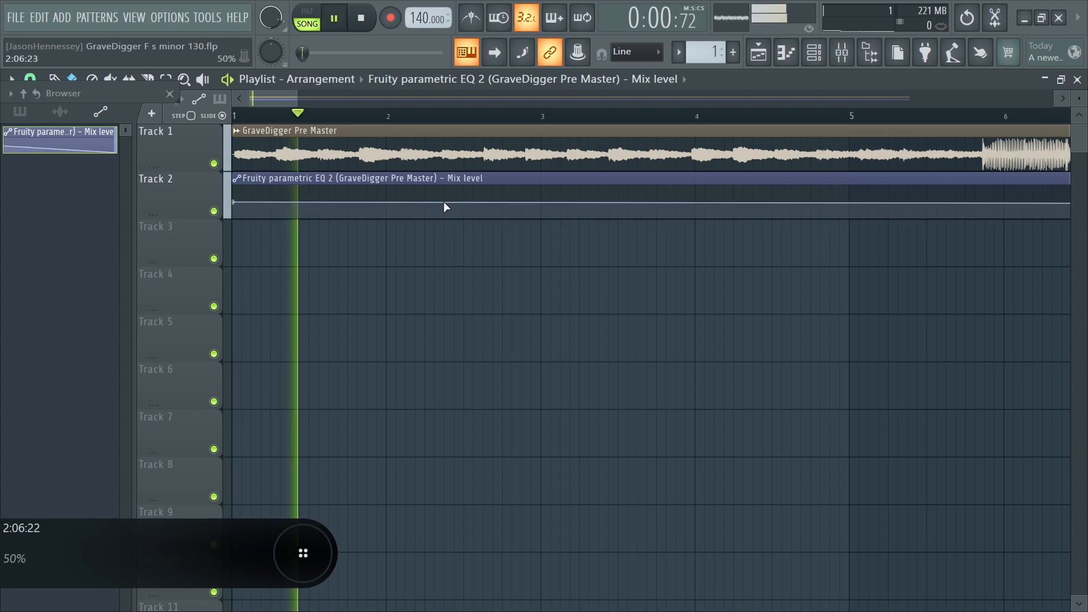
key("space")
Step: Shape the second EQ's Mix level clip to hold about 50% through the intro and fall to zero at the drop near 5:14
right_click(531, 199)
left_click_drag(531, 199, 984, 198)
right_click(985, 197)
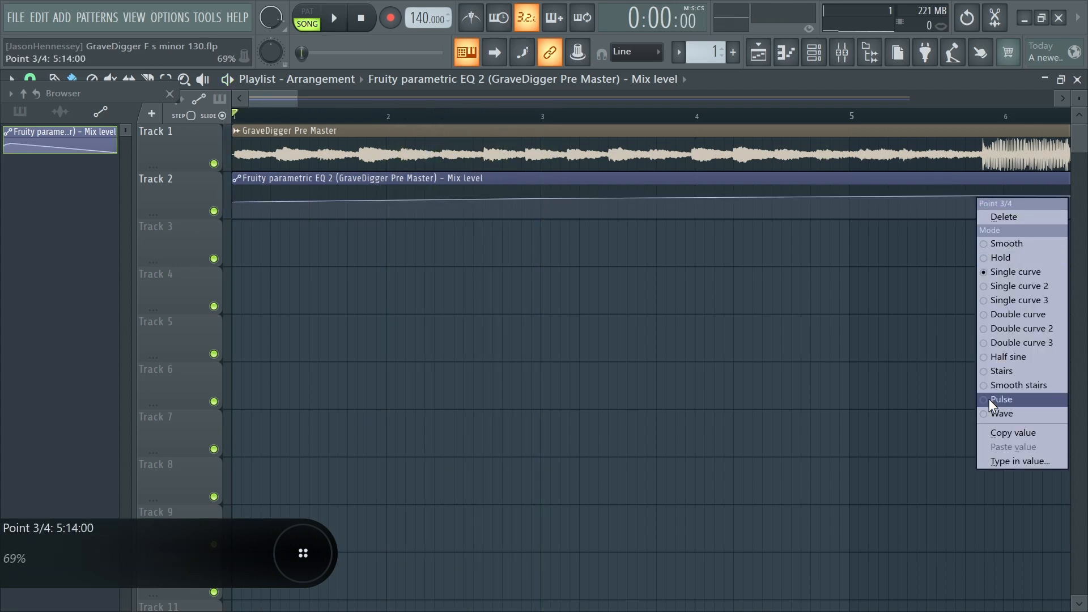
left_click(1018, 462)
key("BackSpace")
key("Return")
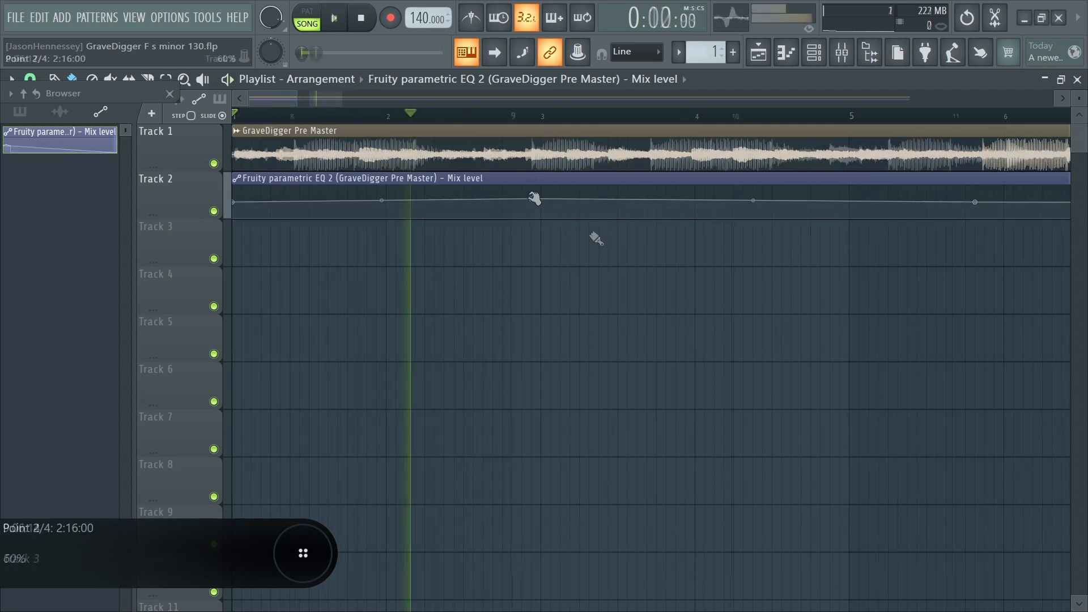
right_click(533, 199)
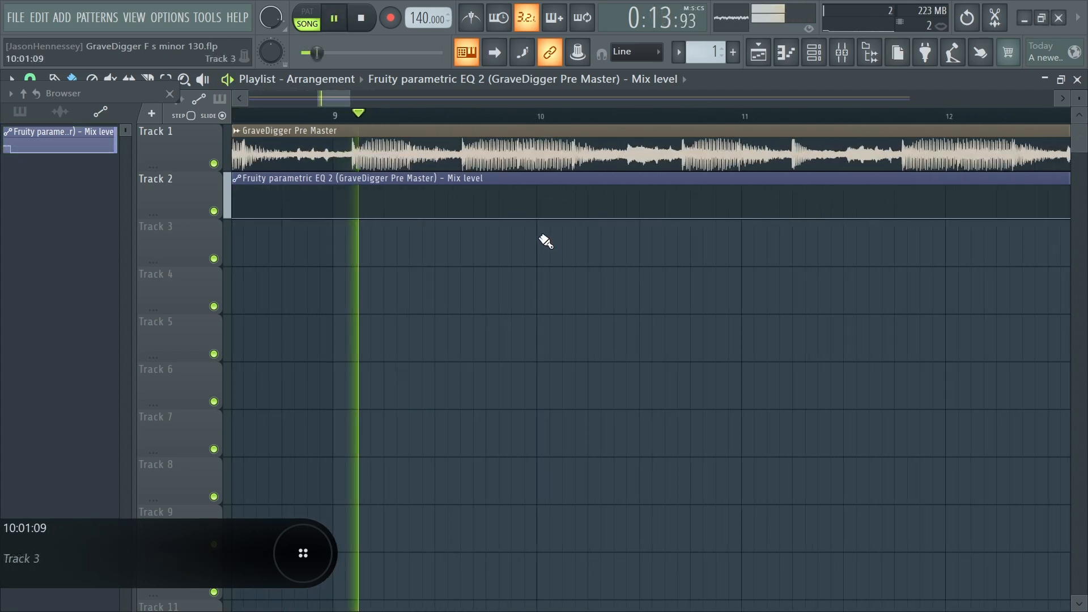
key("space")
Step: Draw short curved bumps in the second EQ's Mix level clip between about bars 9 and 11 and preview them
scroll(472, 213, "up", 2)
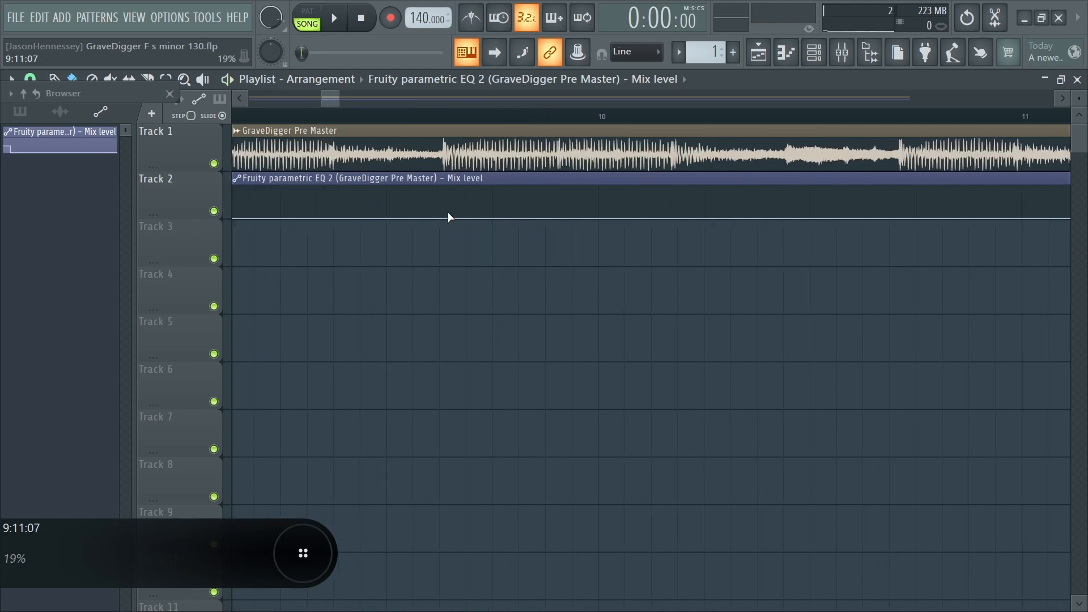
left_click_drag(451, 217, 453, 205)
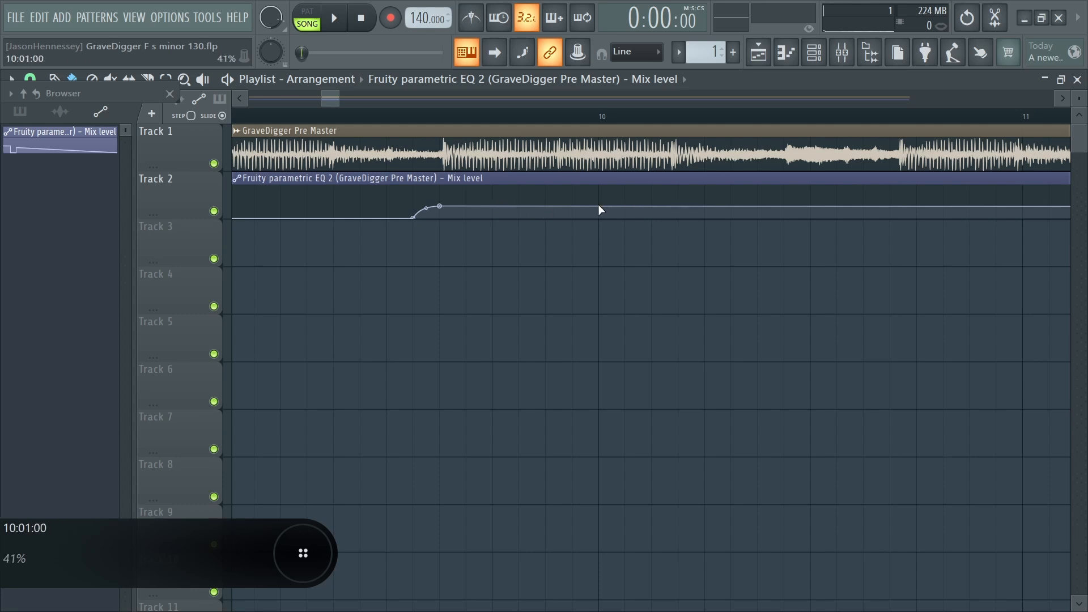
left_click_drag(601, 210, 583, 241)
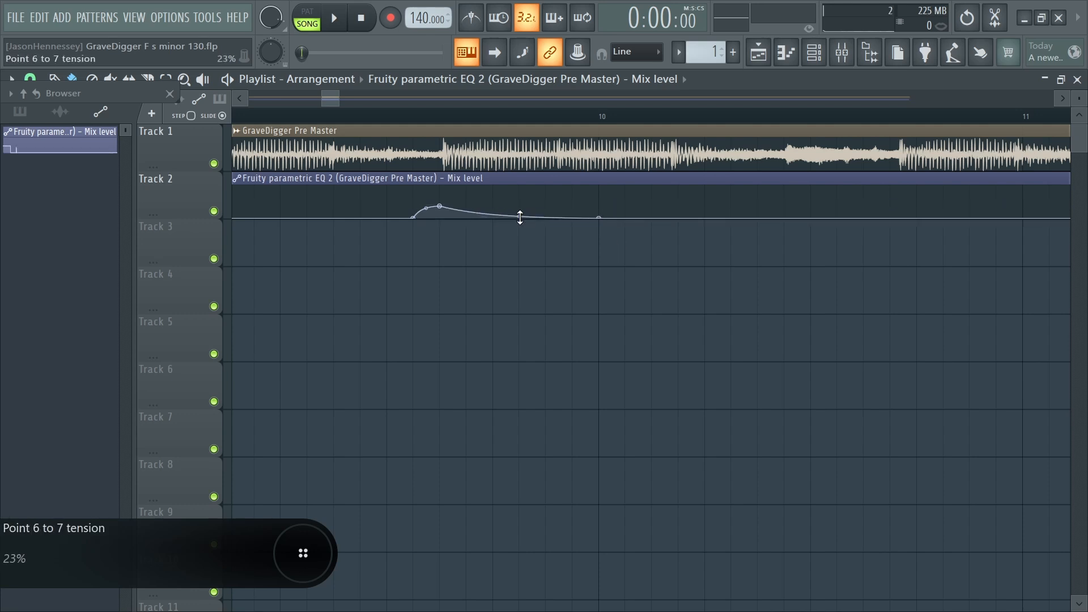
key("space")
scroll(544, 225, "down", 10)
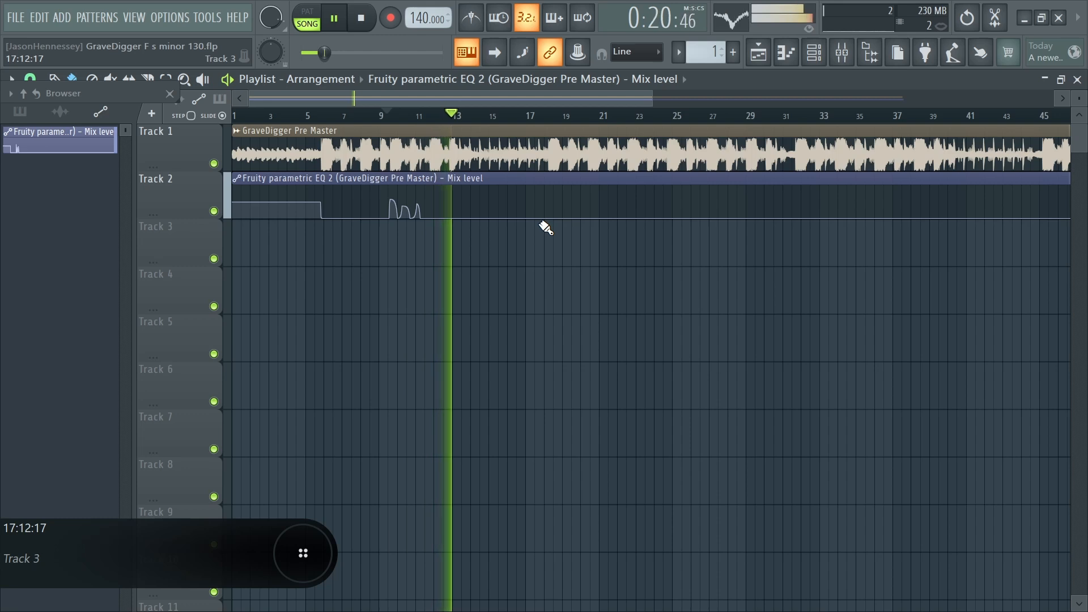
key("space")
Step: Delete the EQ Mix level clip from Track 2 and remove Fruity parametric EQ 2 from slot 2 of the GraveDigger Pre Master insert
scroll(527, 204, "down", 3)
left_click_drag(510, 185, 518, 181)
left_click(842, 52)
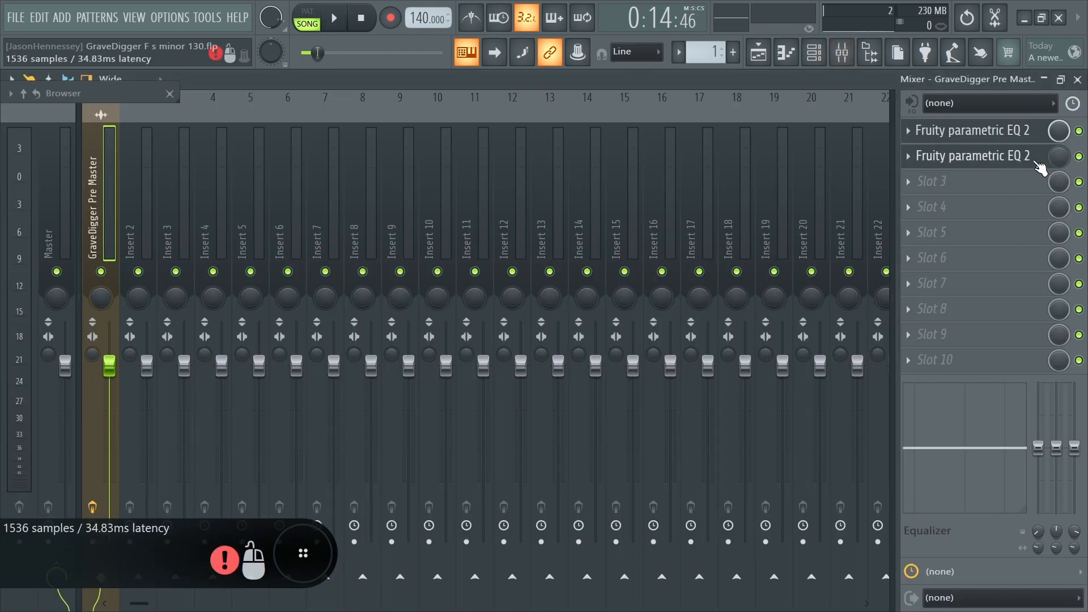
left_click(910, 157)
left_click(923, 192)
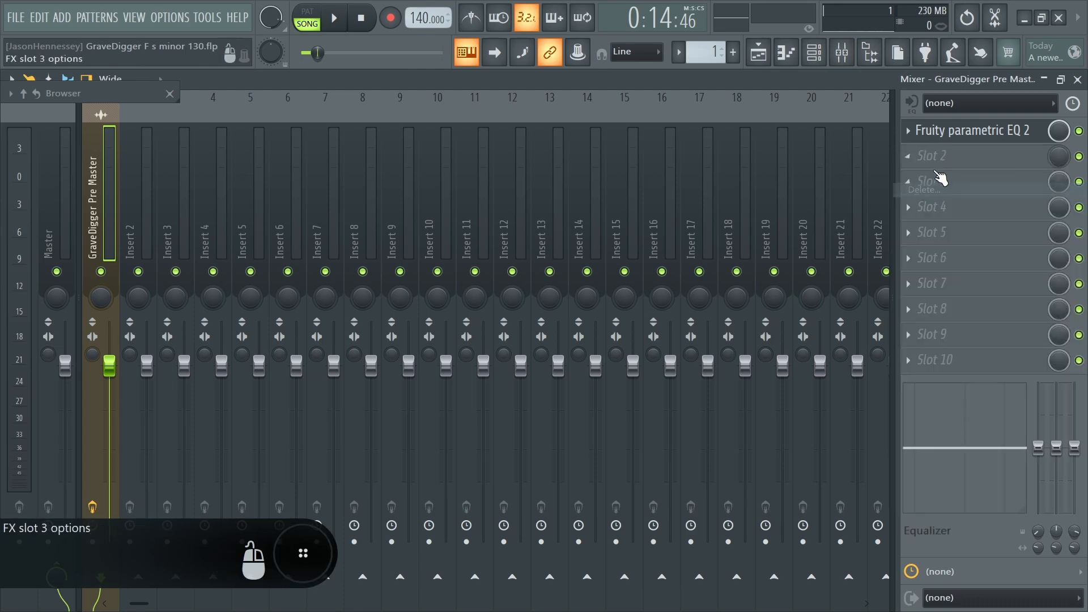
Step: Load ZL Equalizer in slot 3 and set up a dynamic peak band near 5063 Hz with about -3.9 dB gain
left_click(984, 131)
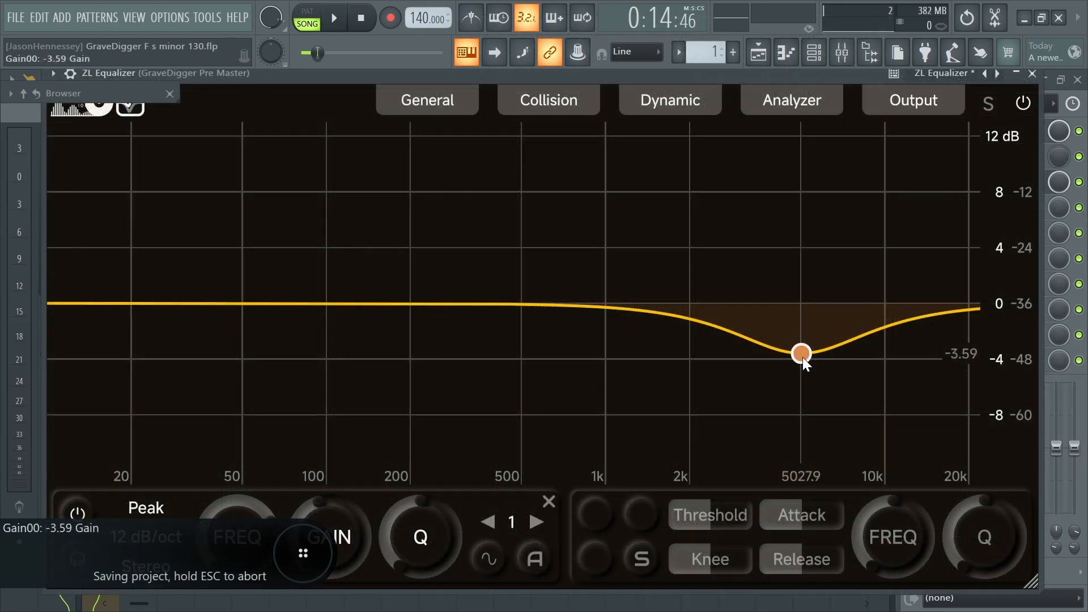
left_click_drag(802, 357, 804, 399)
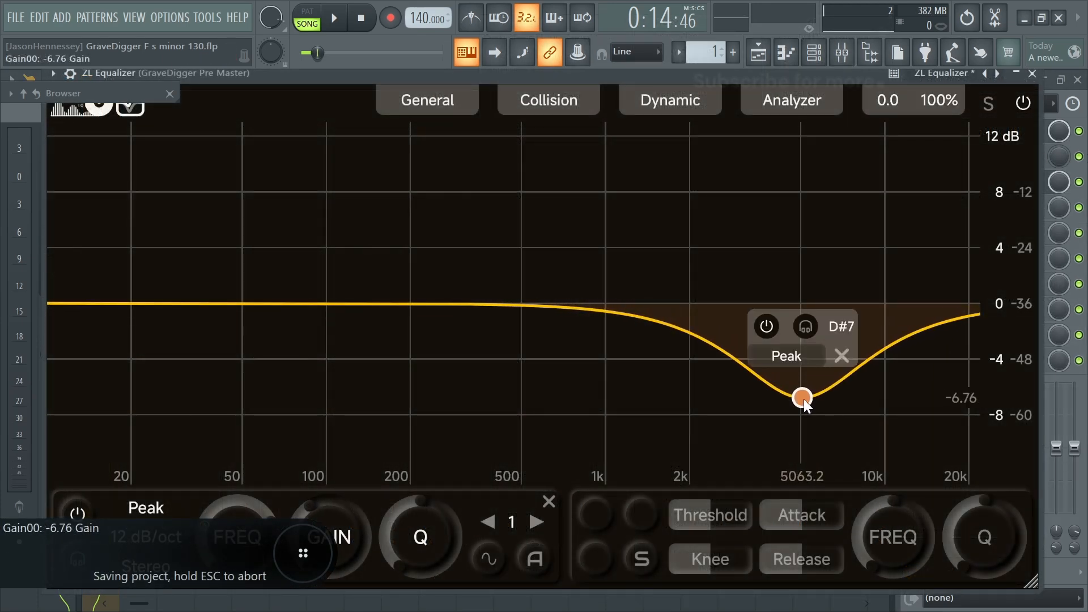
left_click(487, 559)
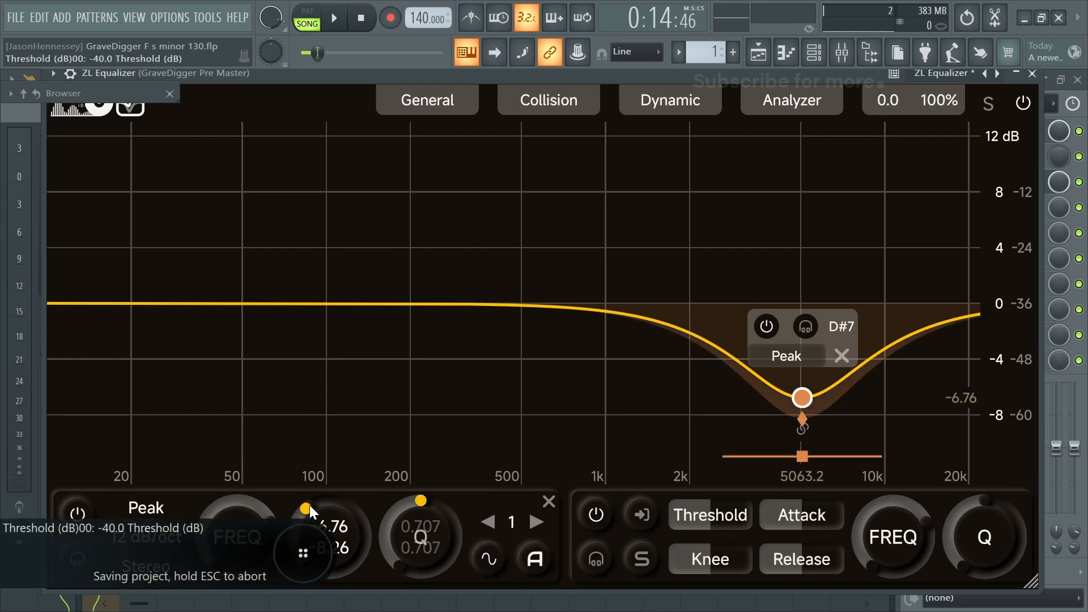
scroll(309, 507, "up", 5)
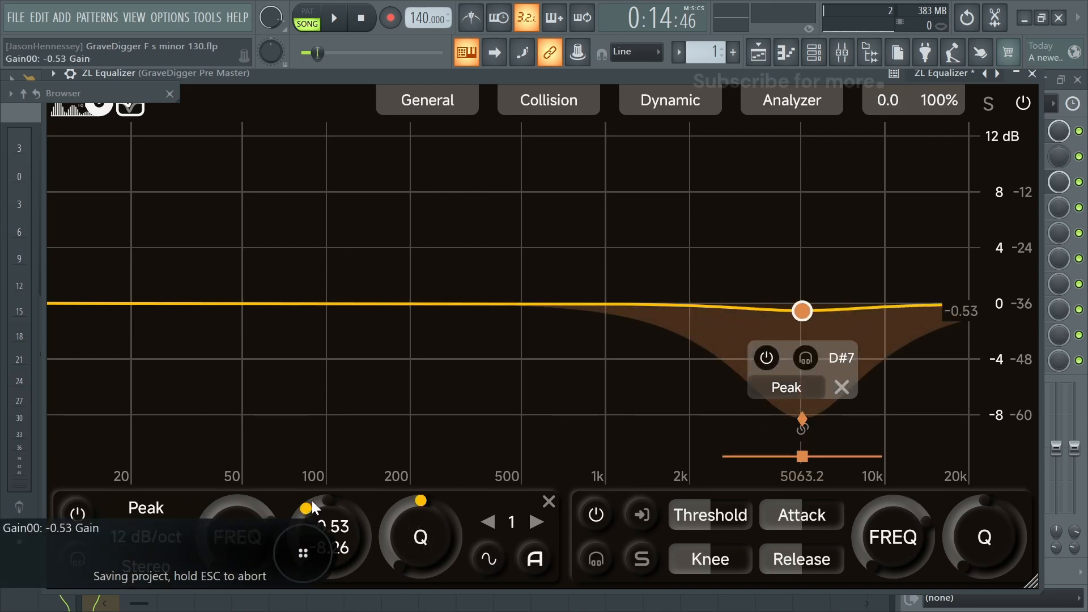
left_click_drag(312, 502, 311, 508)
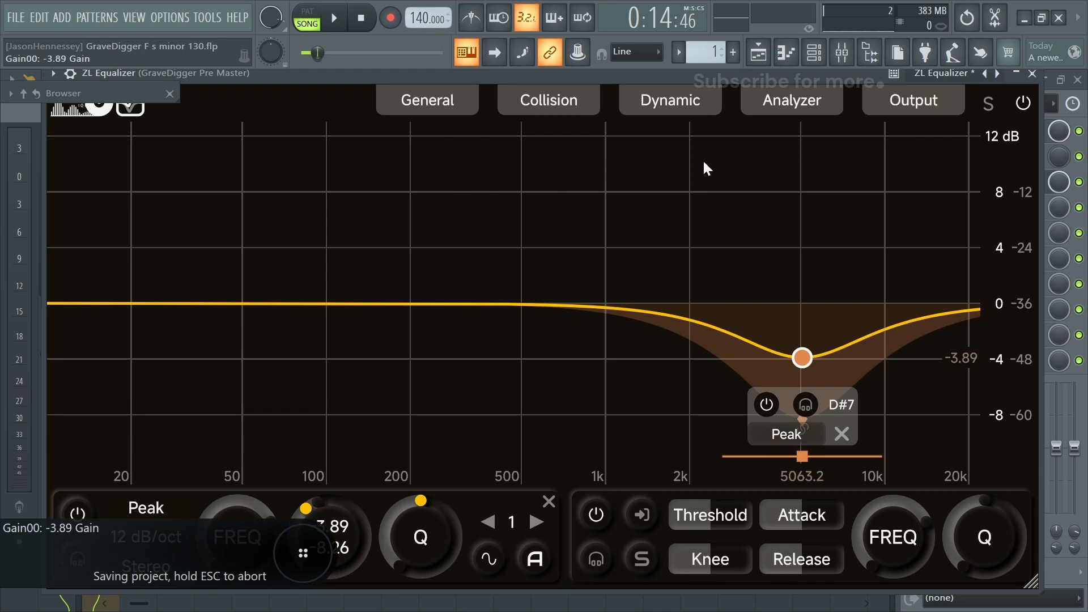
Step: Preview the track while watching ZL Equalizer's dynamic band react, and save the project
left_click_drag(805, 75, 794, 183)
left_click(775, 78)
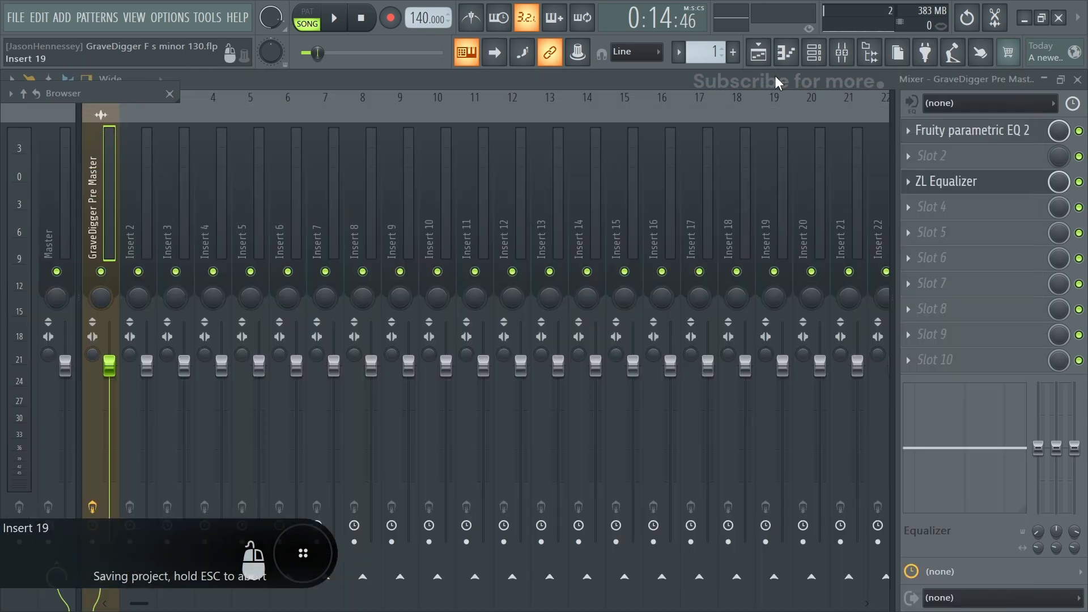
key("space")
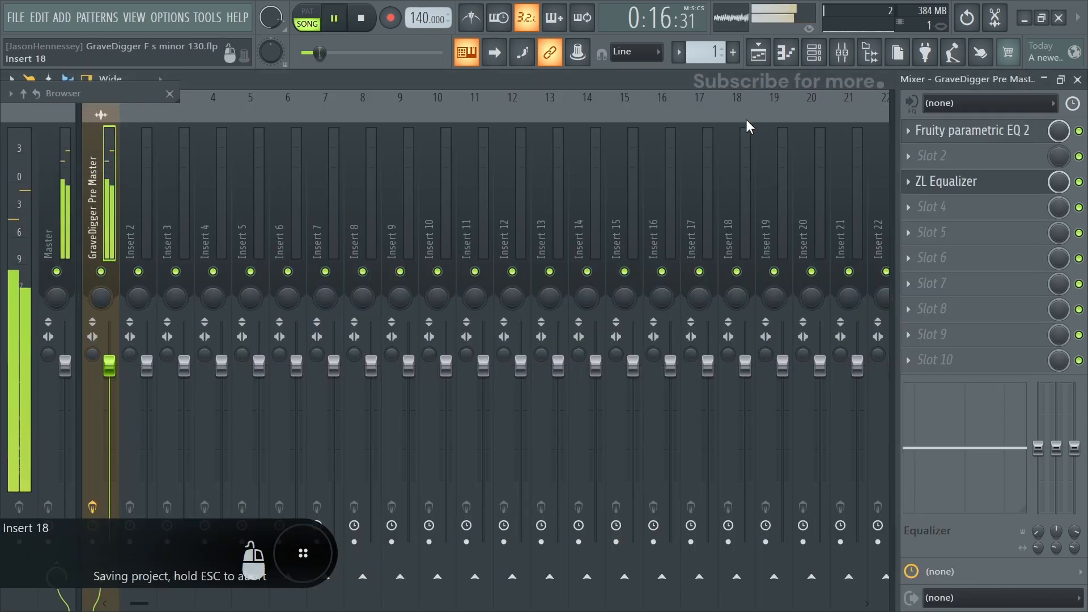
left_click(972, 182)
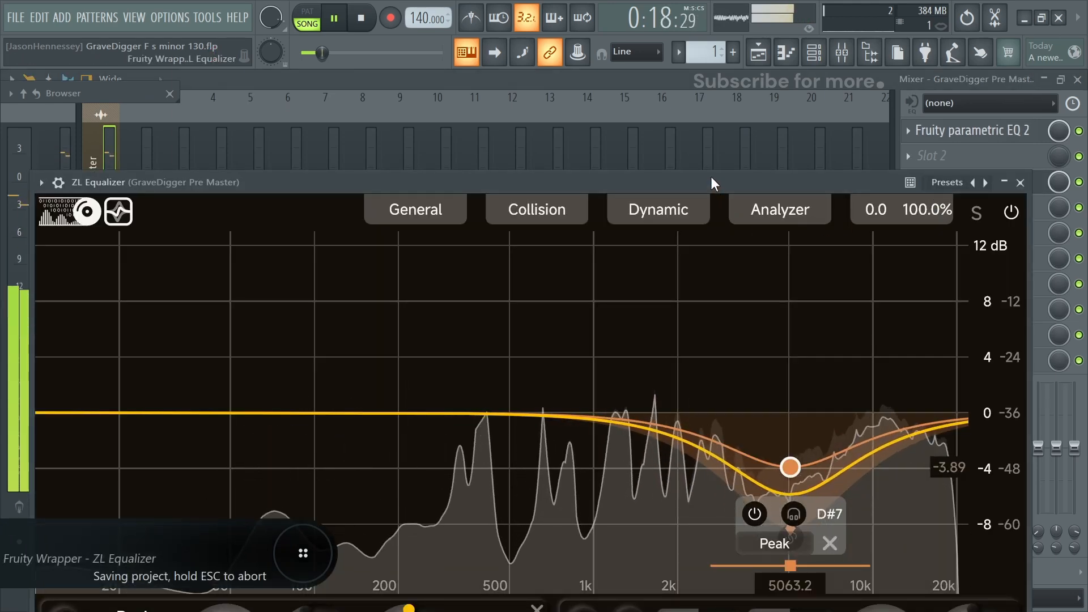
left_click_drag(712, 178, 683, 148)
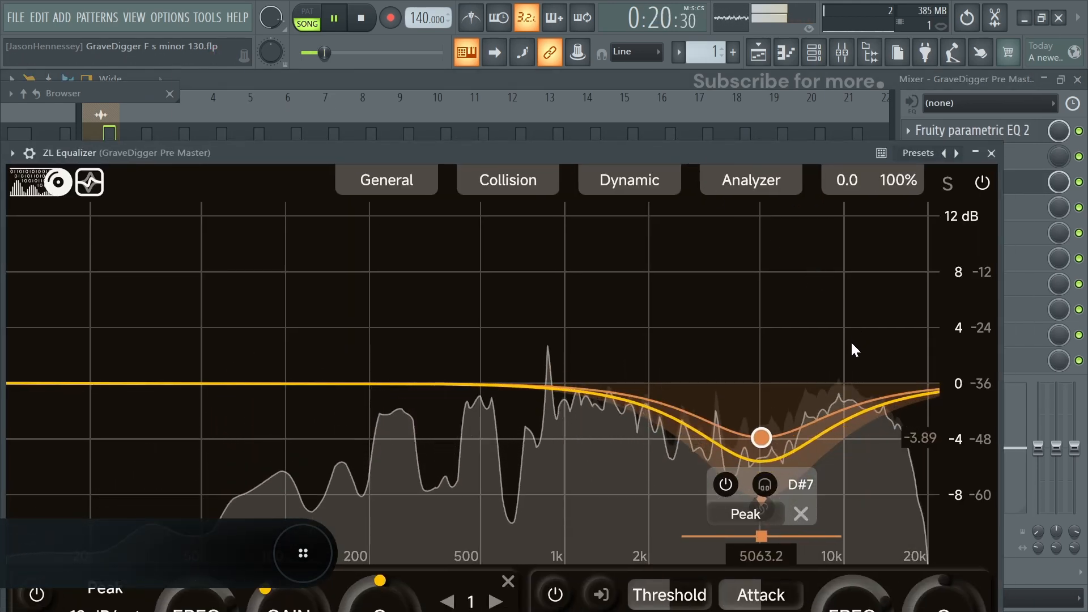
key("ctrl+s")
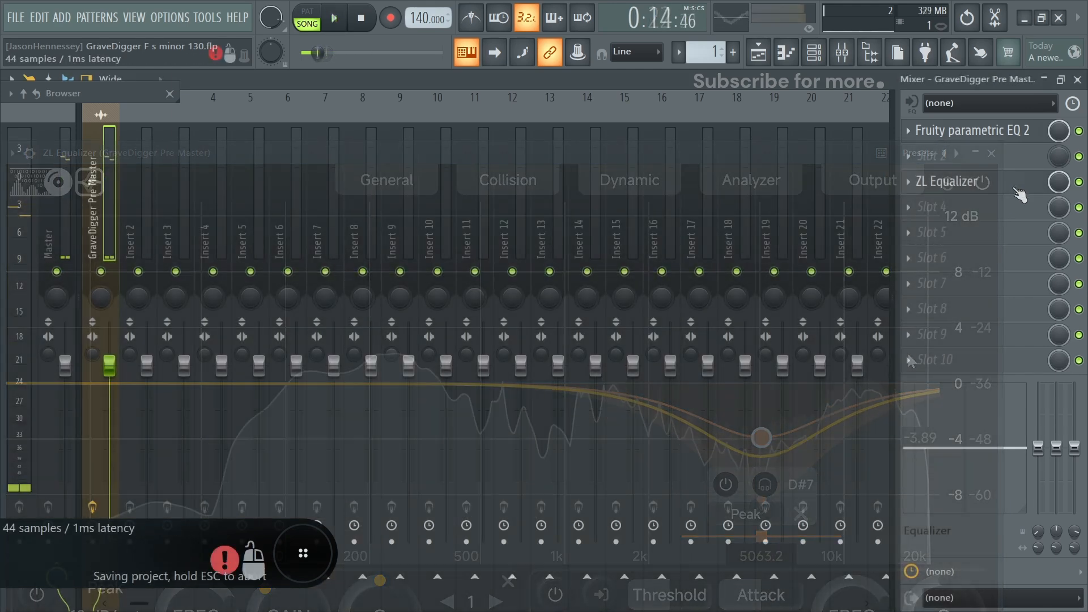
Step: Create an automation clip for ZL Equalizer's Mix level on the GraveDigger Pre Master insert and show it in the playlist
right_click(1058, 183)
left_click(993, 293)
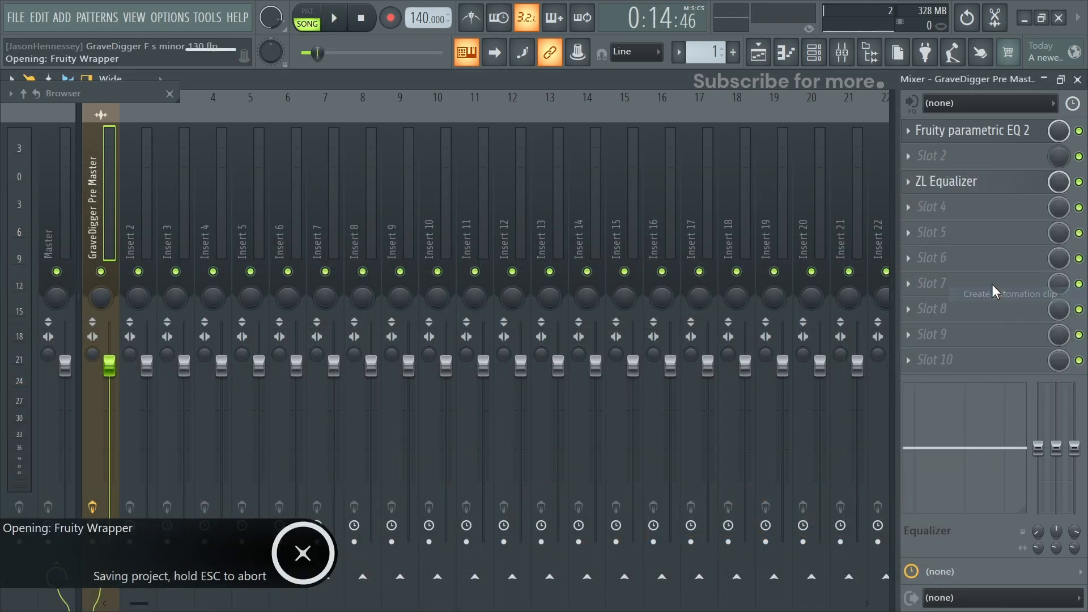
left_click(758, 52)
scroll(290, 162, "up", 3)
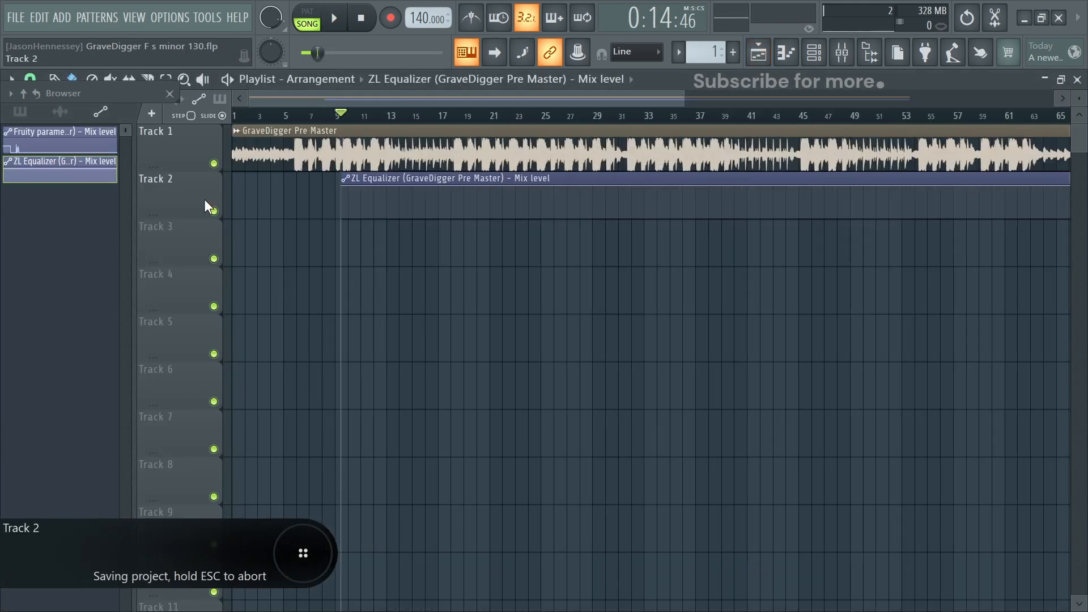
Step: Shorten the ZL Equalizer Mix level clip to about 8 bars and move its start to the drop near 5:14
left_click_drag(427, 180, 360, 181)
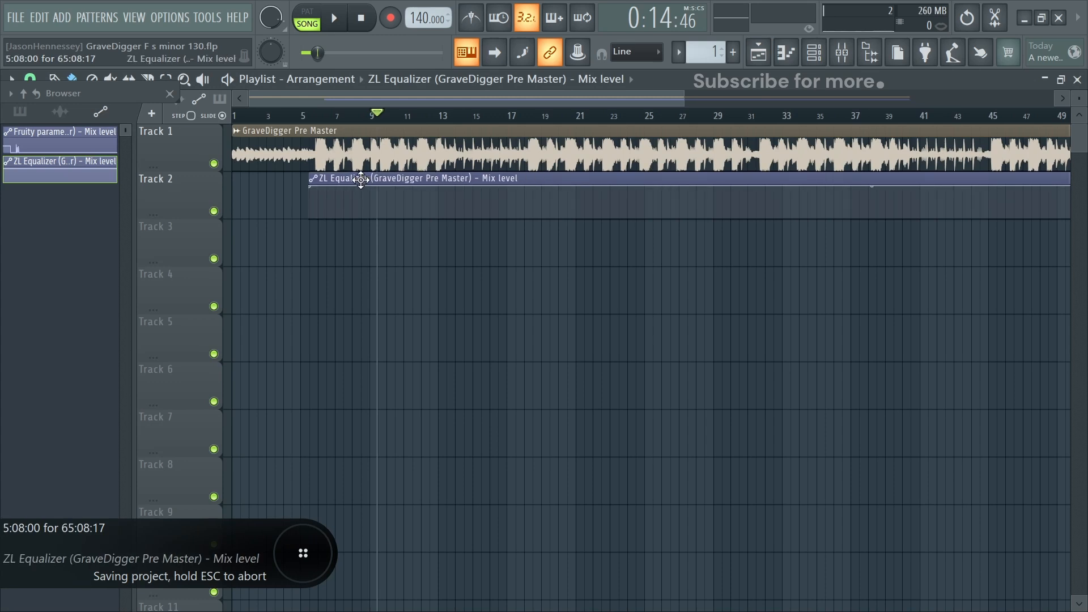
scroll(318, 198, "down", 3)
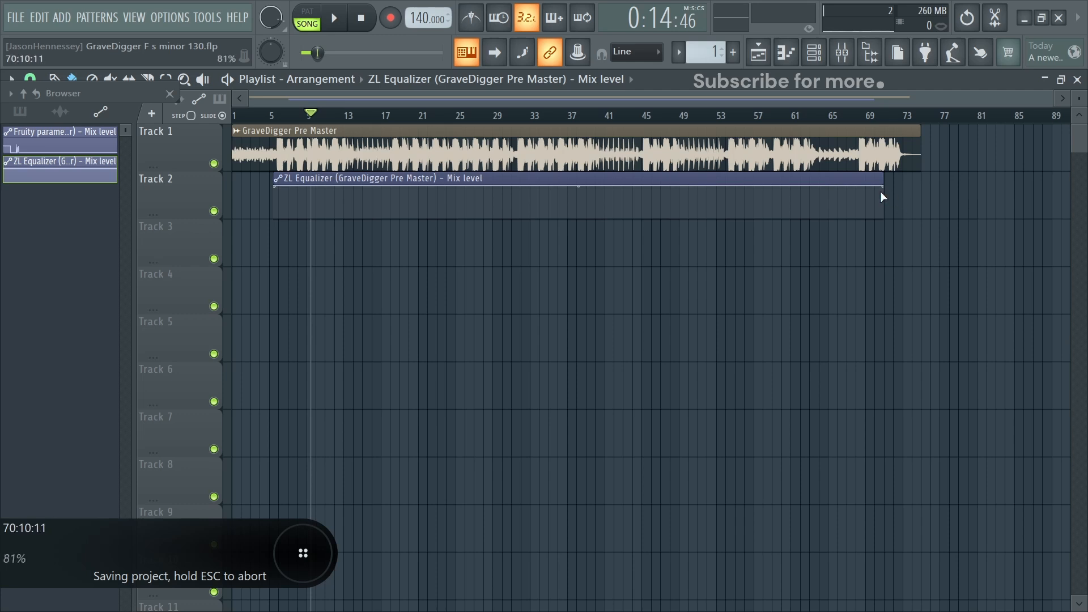
left_click_drag(889, 188, 418, 180)
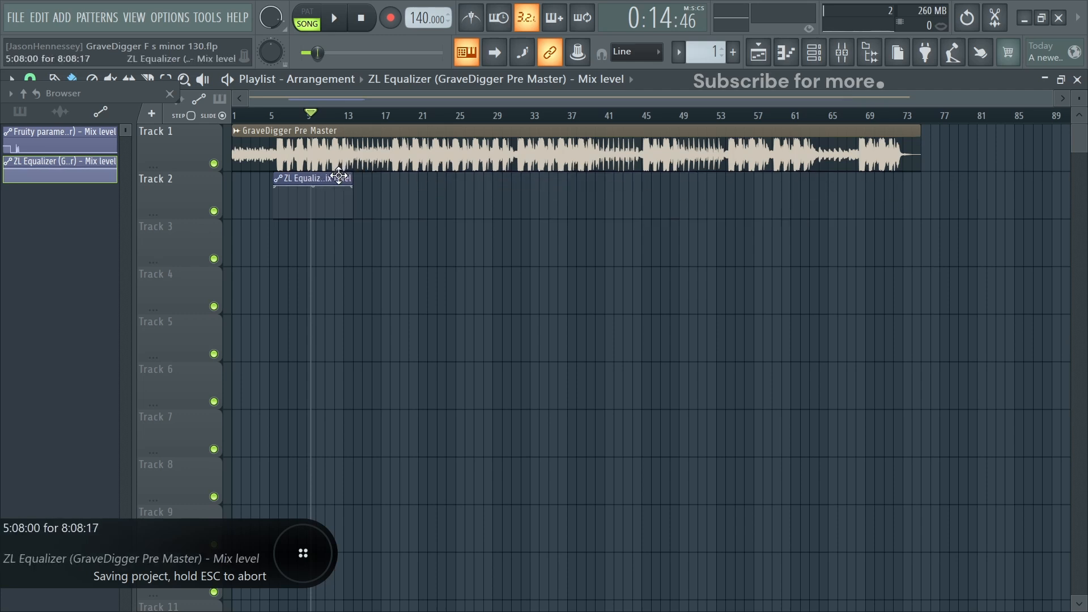
scroll(296, 192, "up", 8)
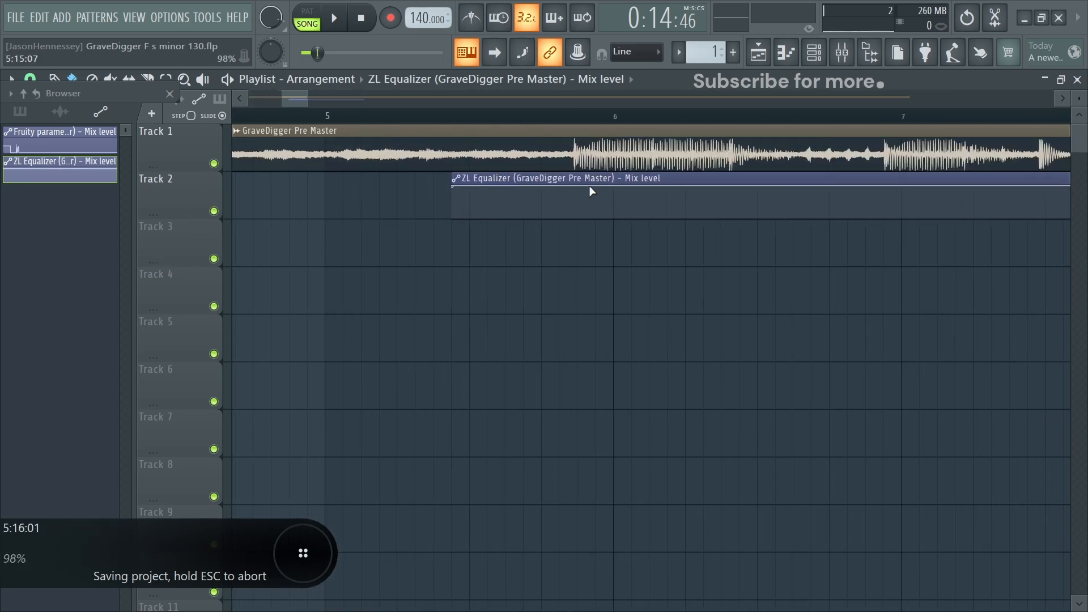
left_click_drag(584, 185, 678, 187)
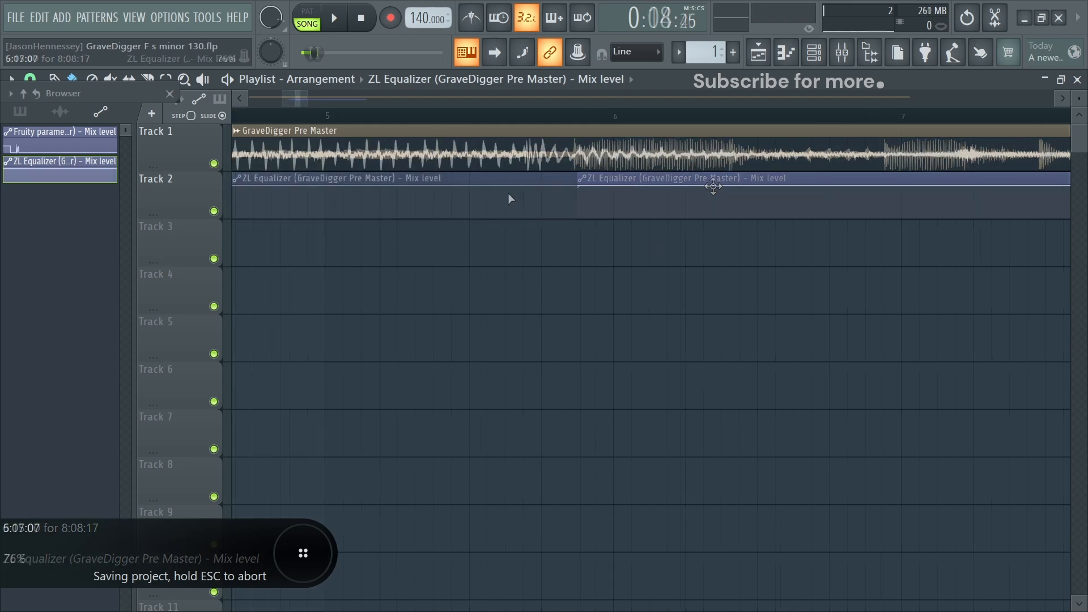
Step: Add points around 6:07 to carve a curved dip down to zero in the ZL Equalizer Mix level clip, and preview it
right_click(492, 196)
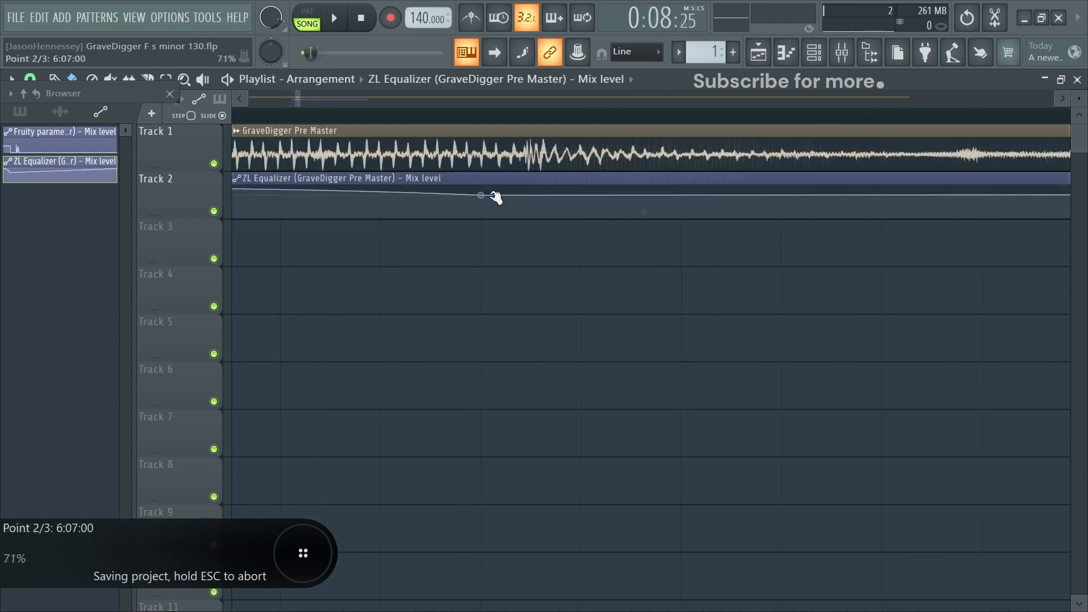
mouse_move(489, 197)
left_mouse_down()
mouse_move(483, 165)
mouse_move(501, 197)
left_mouse_up()
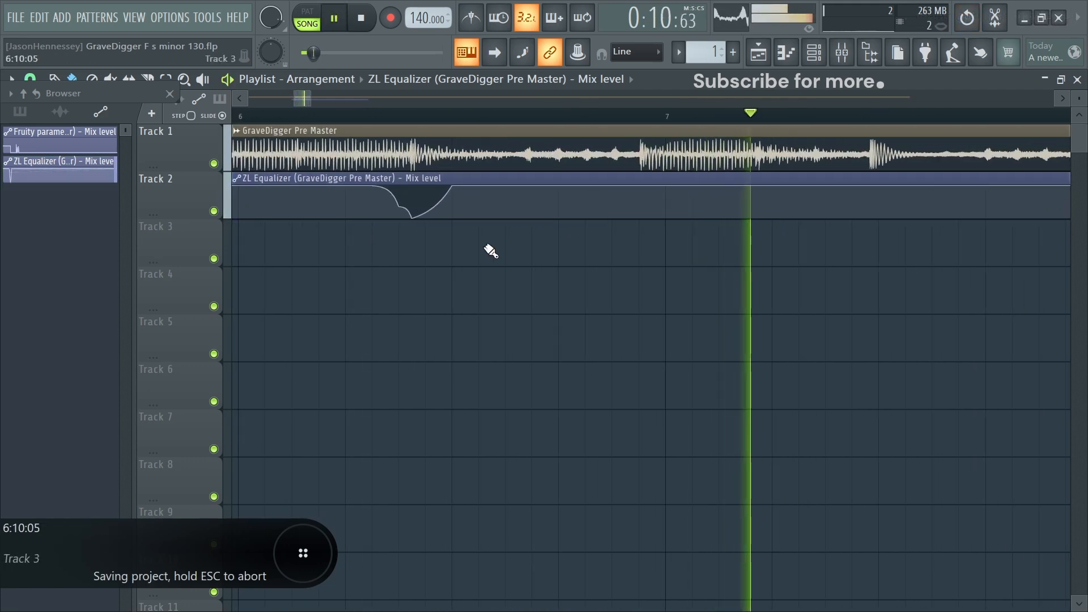
key("space")
key("space")
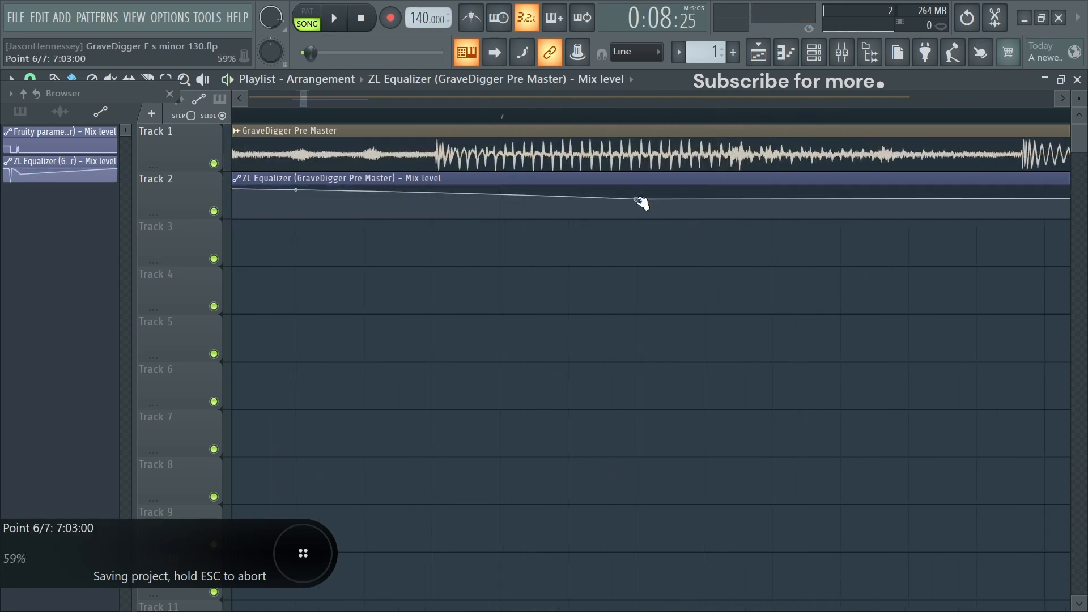
Step: Carve a second dip in the ZL Equalizer Mix level clip, from full level at 7:03 to zero at 7:04 and back to full at 7:06, and preview it
left_click_drag(642, 202, 649, 175)
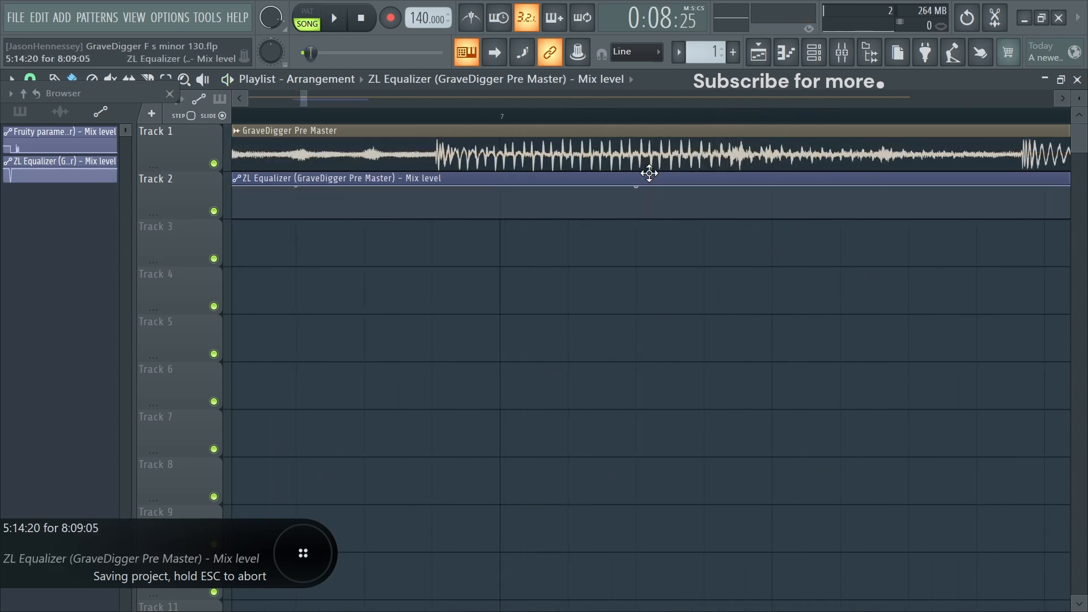
left_click(708, 218)
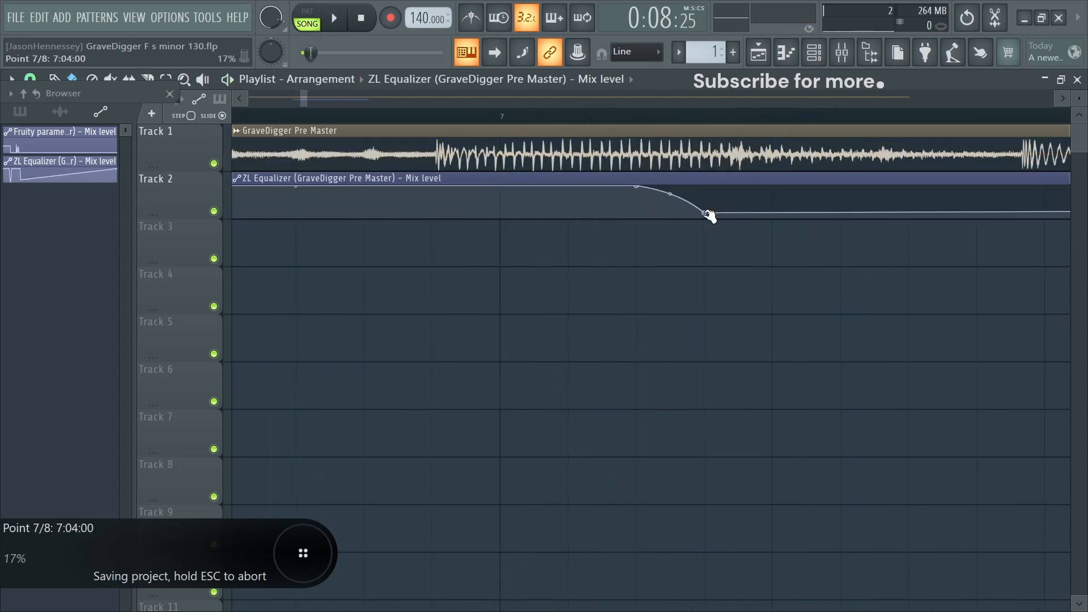
left_click(847, 195)
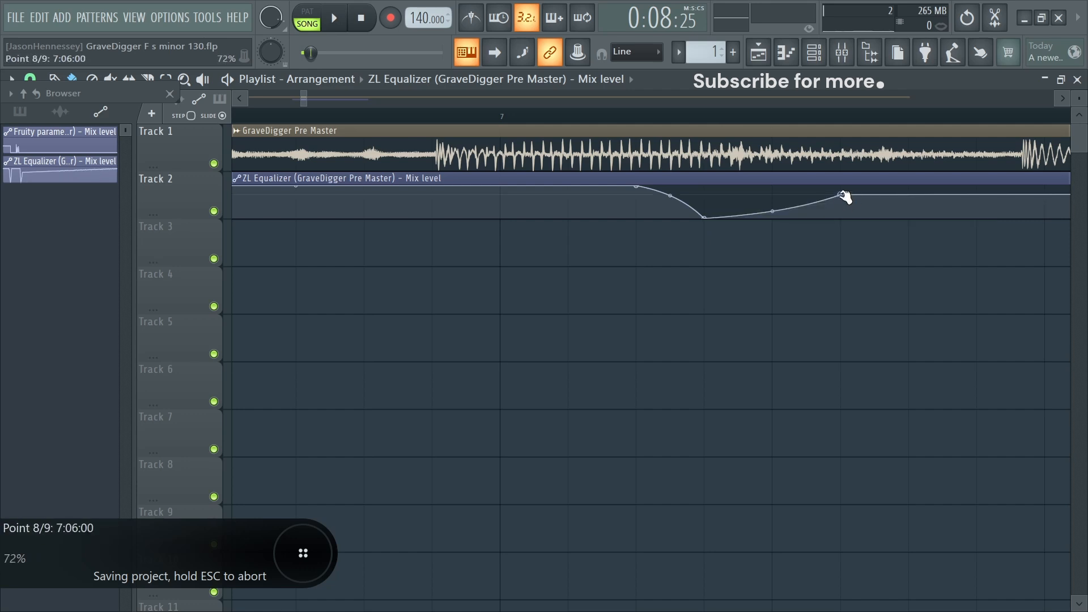
left_click_drag(845, 197, 839, 161)
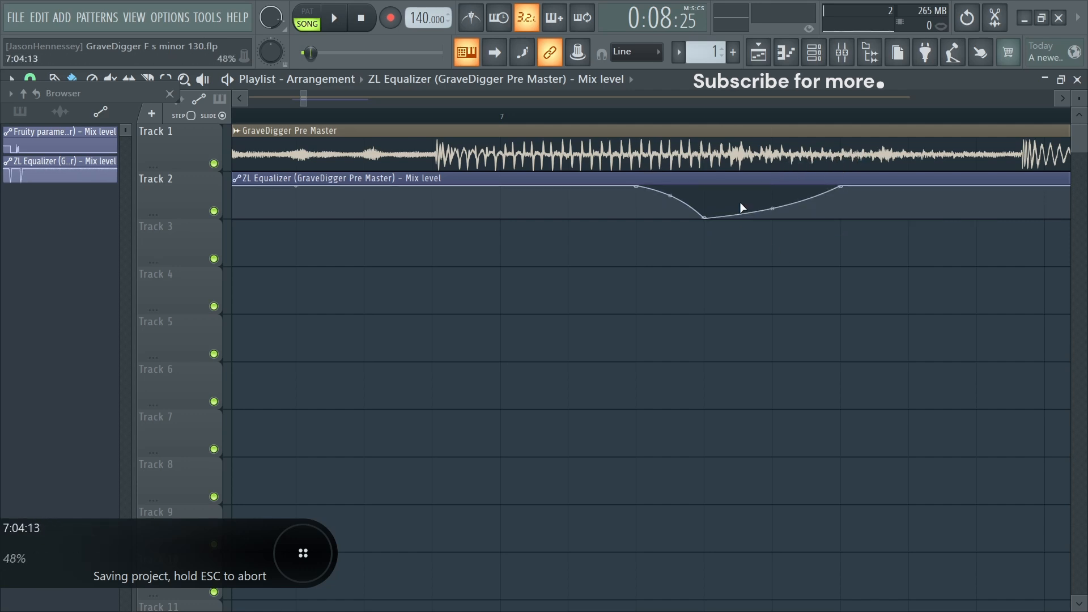
scroll(907, 267, "down", 2)
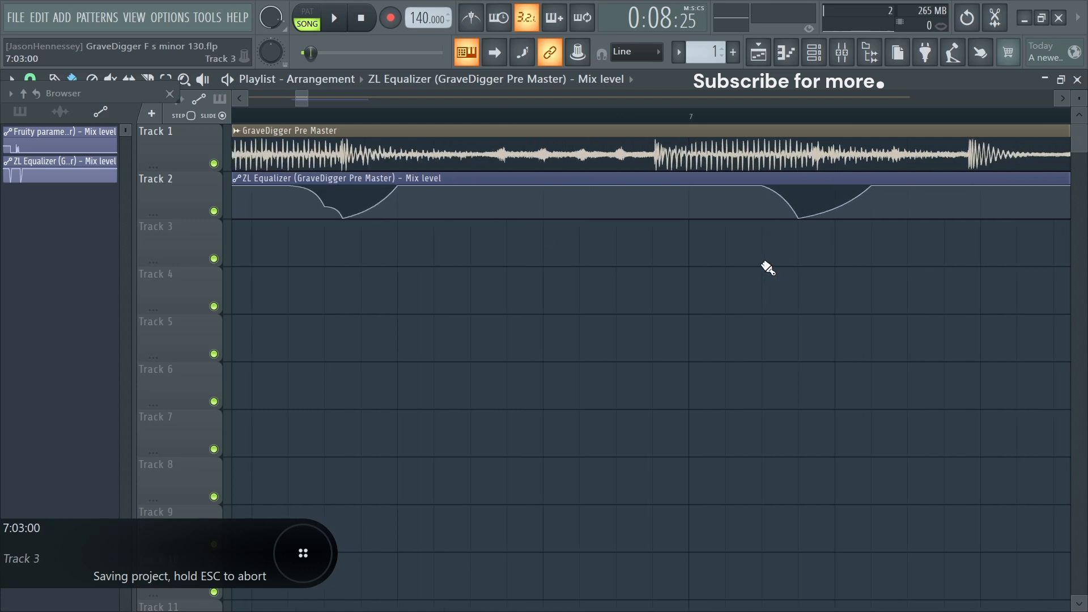
key("space")
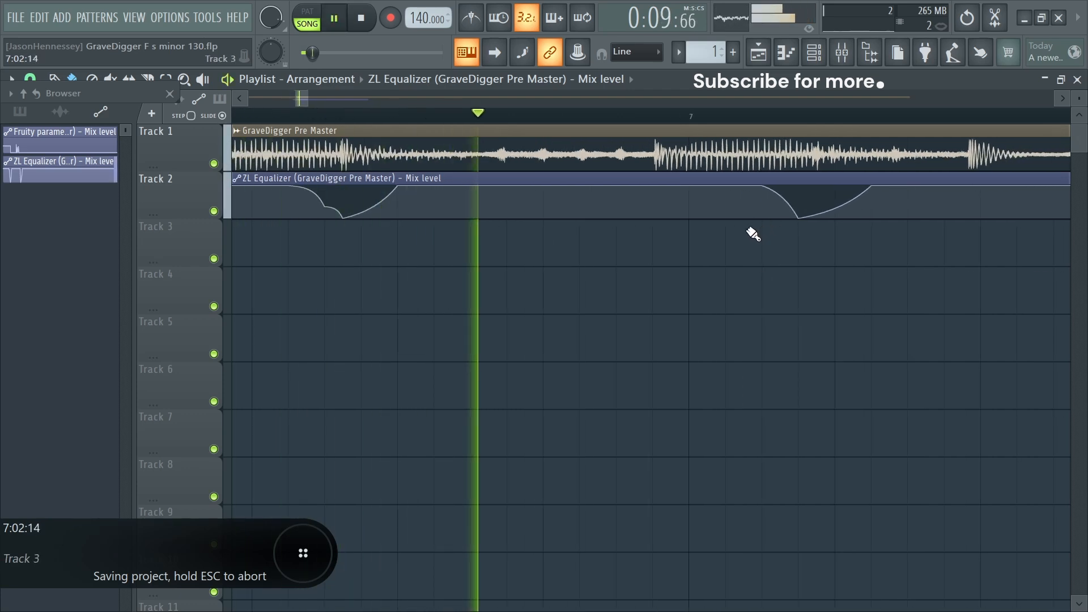
Step: Play the GraveDigger Pre Master from around bar 8 to 9 to listen for the next harsh spot
key("space")
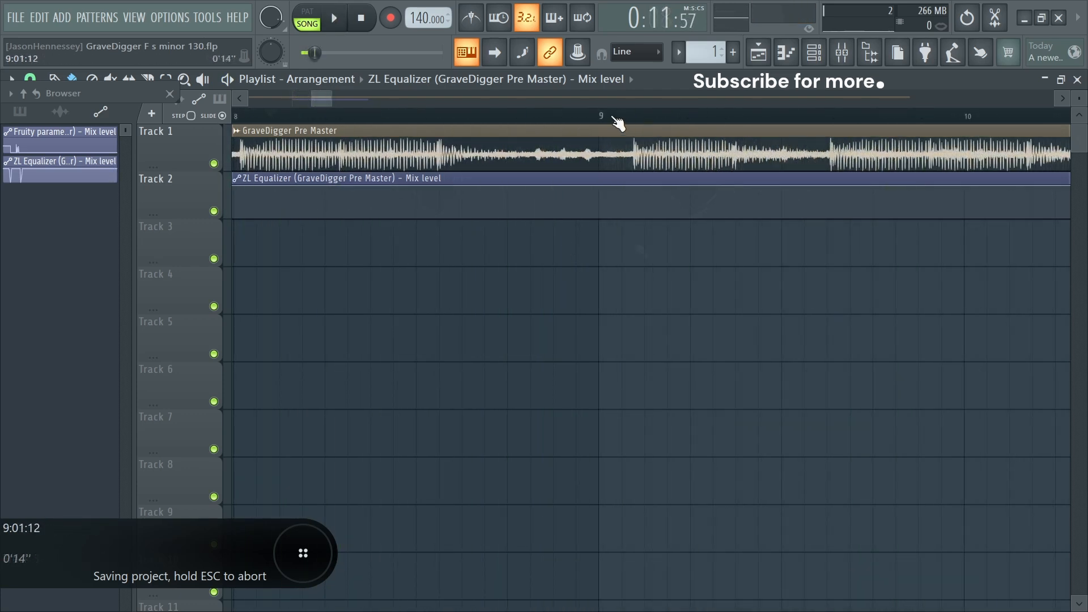
scroll(623, 200, "up", 3)
scroll(520, 199, "down", 2)
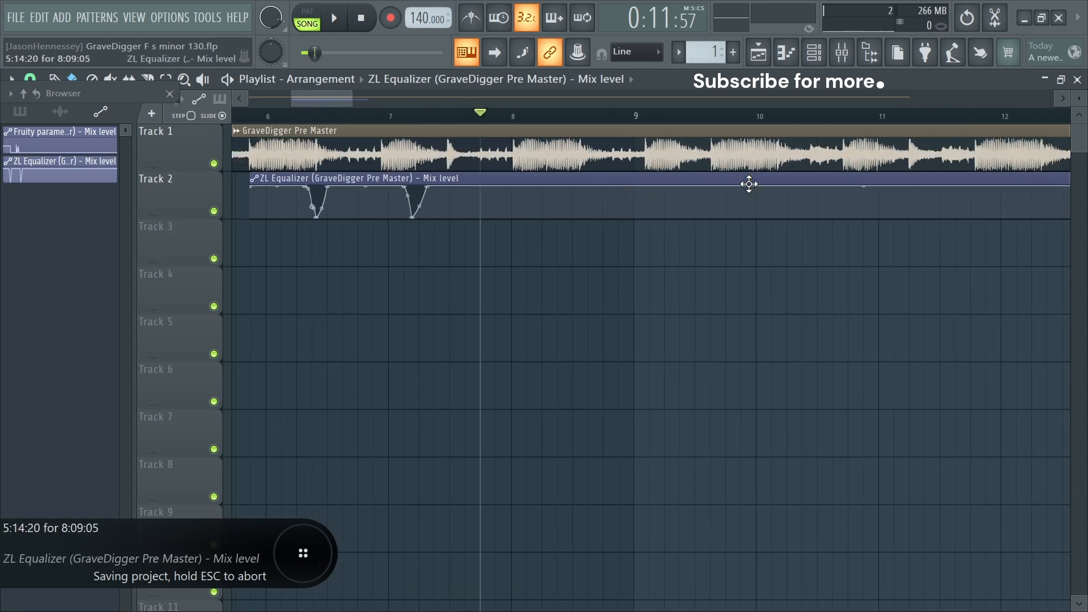
scroll(698, 211, "down", 2)
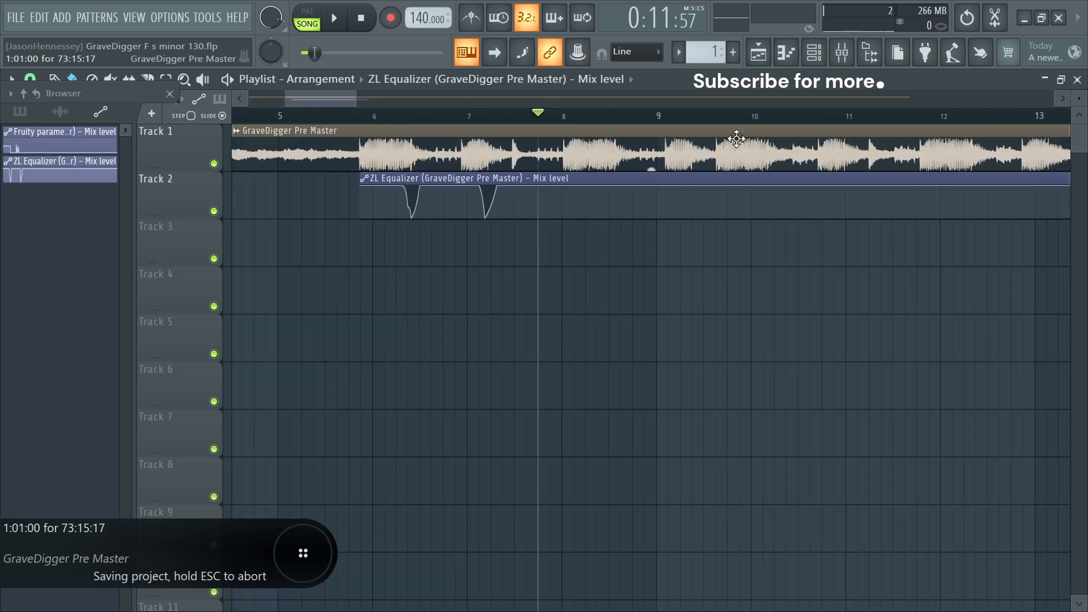
scroll(586, 176, "up", 5)
left_click(484, 115)
key("space")
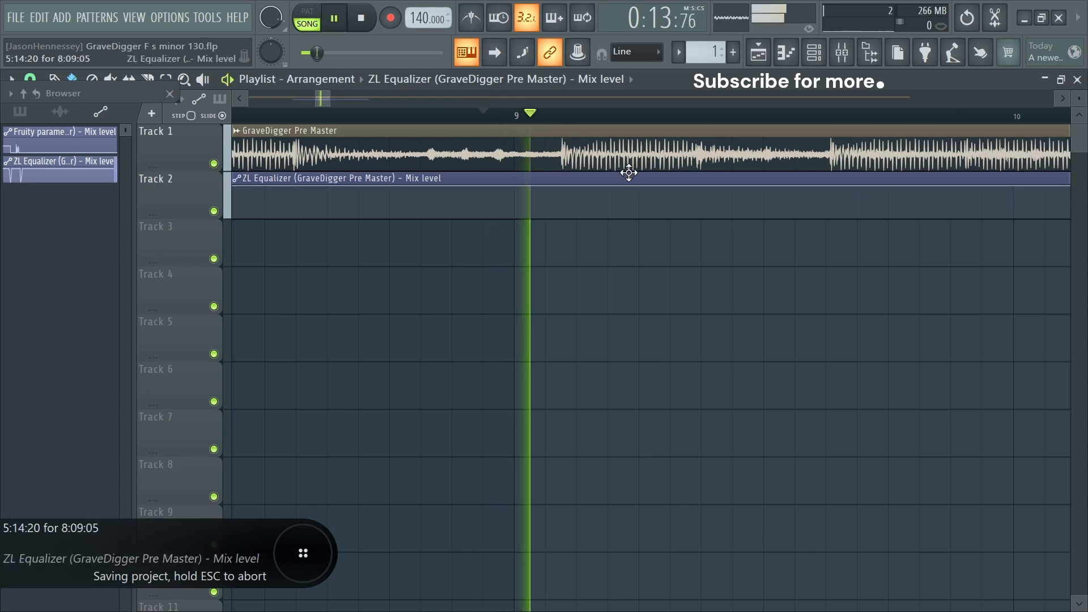
scroll(720, 204, "up", 2)
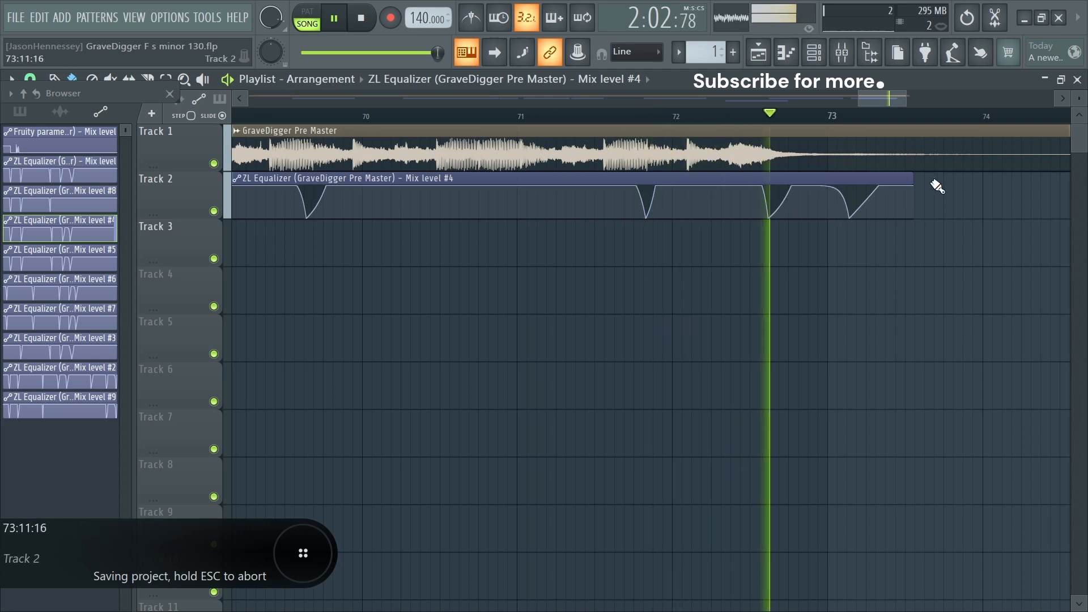
Step: Trim the end of the last ZL Equalizer Mix level clip (#4) back to about bar 72 and preview the track's ending
left_click_drag(912, 186, 725, 190)
scroll(624, 231, "down", 3)
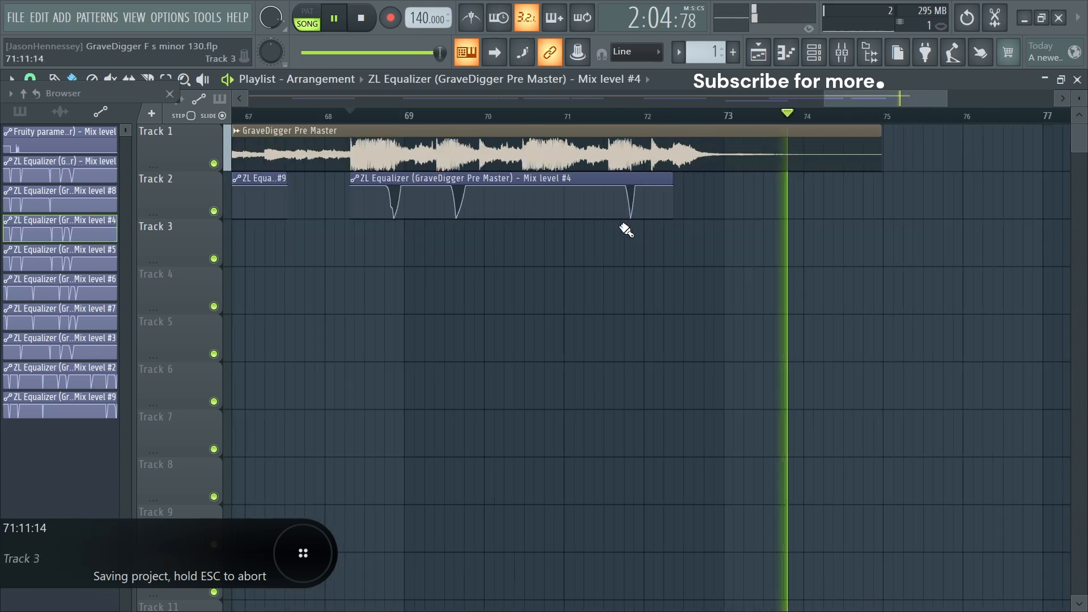
key("space")
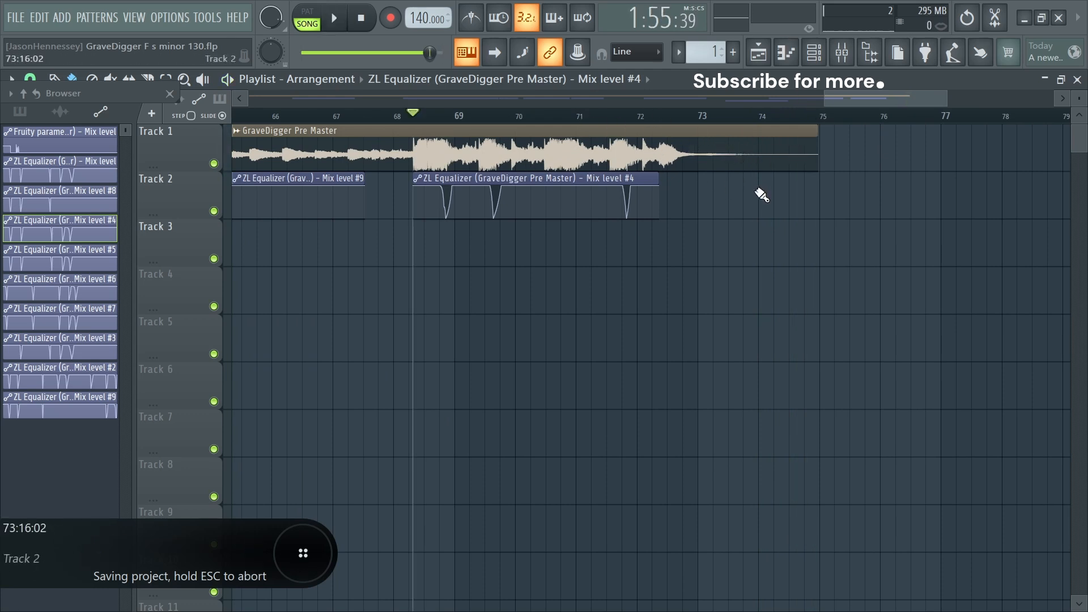
scroll(771, 199, "down", 5)
key("space")
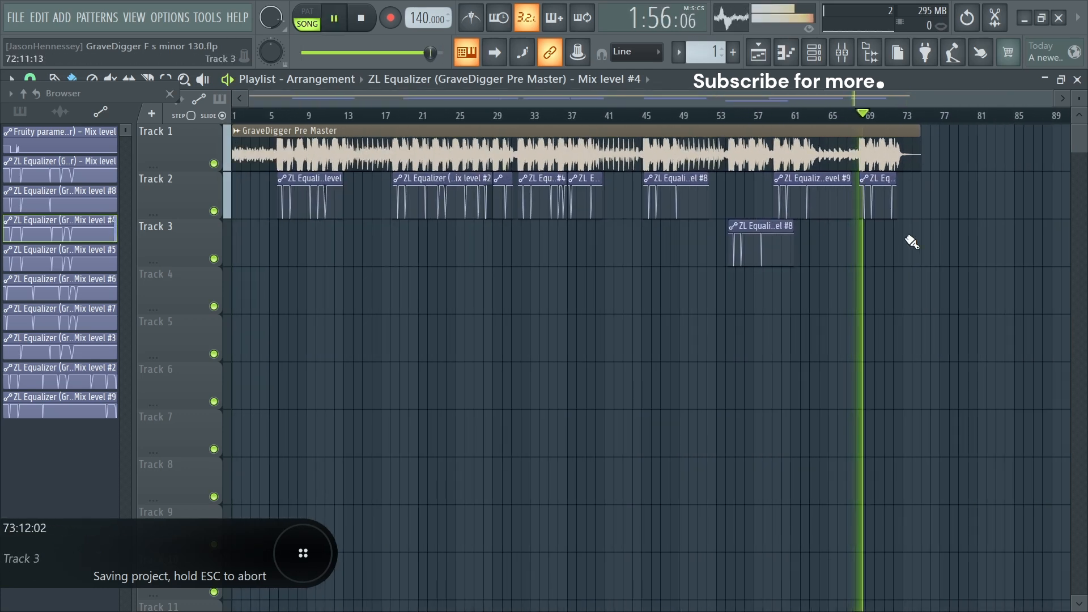
Step: Consolidate the GraveDigger Pre Master clip with its insert effects into a 16-bit stereo WAV covering the whole song
key("ctrl+a")
key("ctrl+alt+c")
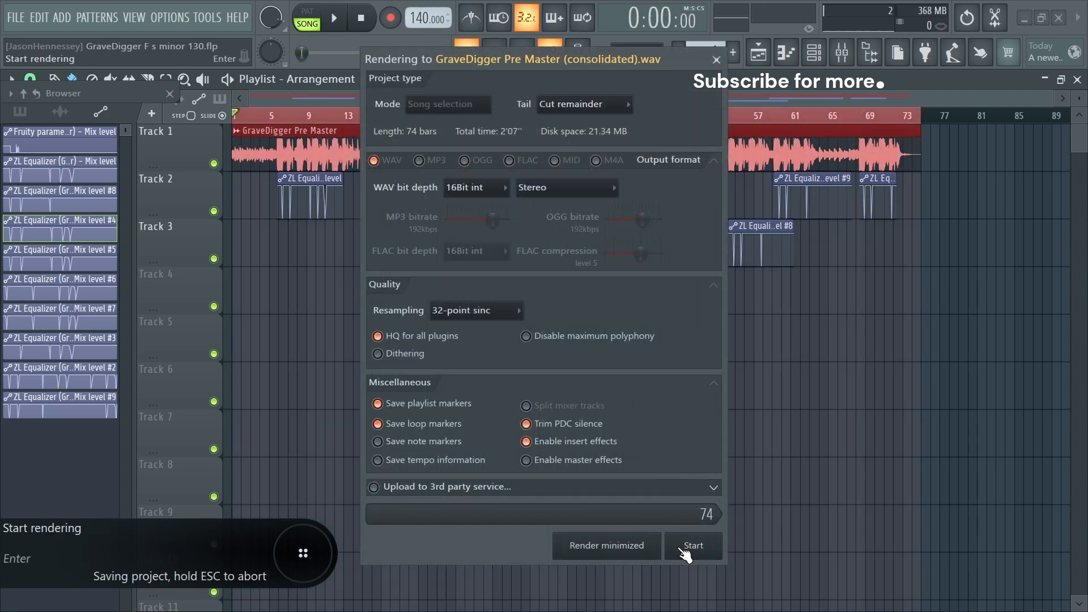
left_click(686, 551)
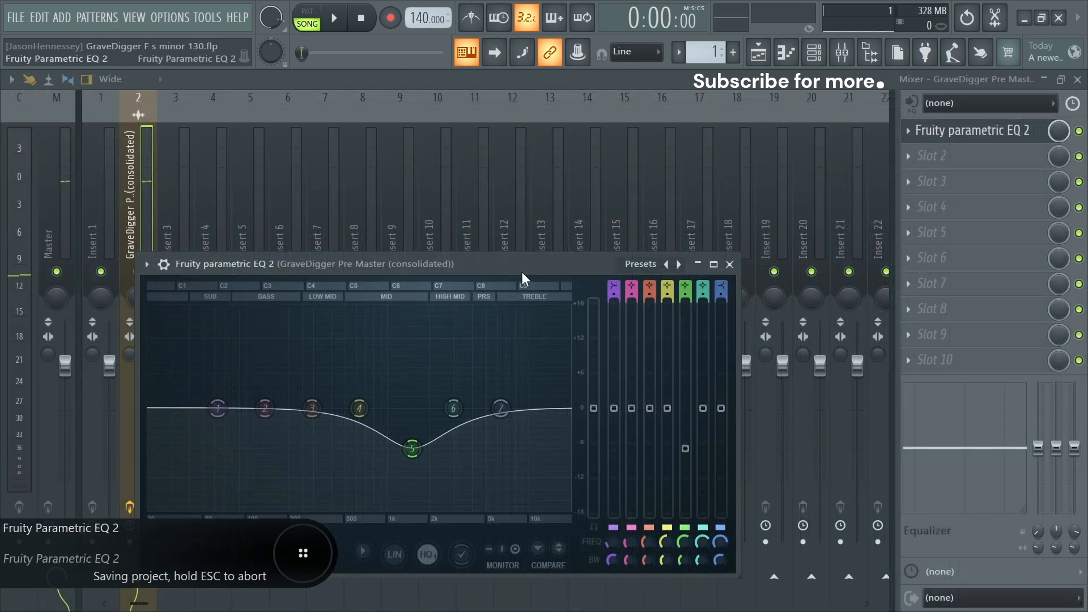
Step: Enable linear phase in Fruity Parametric EQ 2 and cut near 100 Hz, 1.1 kHz and 4 kHz with bands 1, 5 and 6
left_click_drag(522, 271, 570, 165)
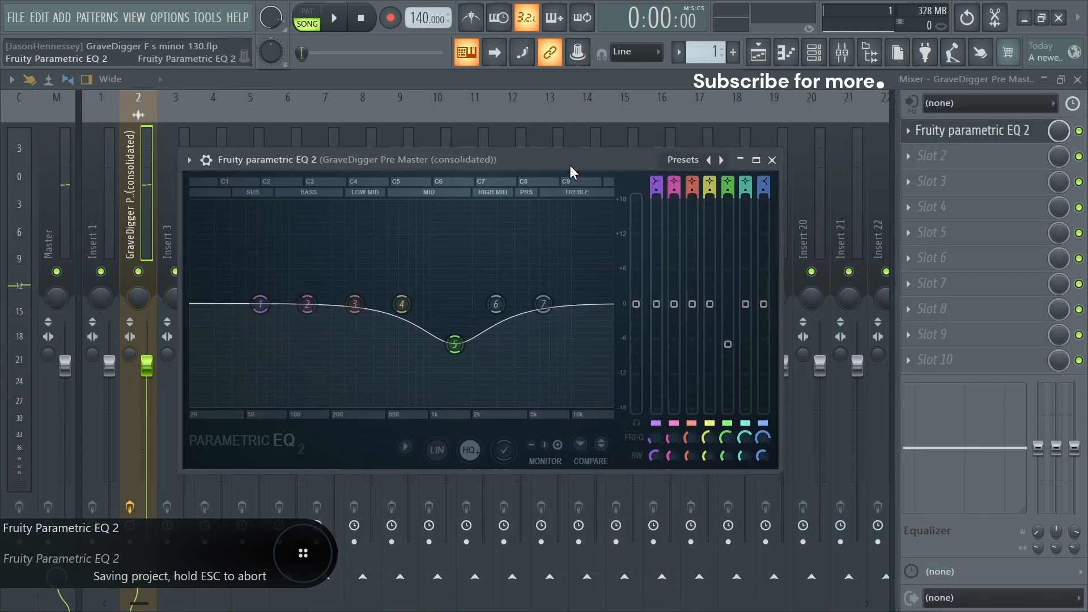
left_click(437, 450)
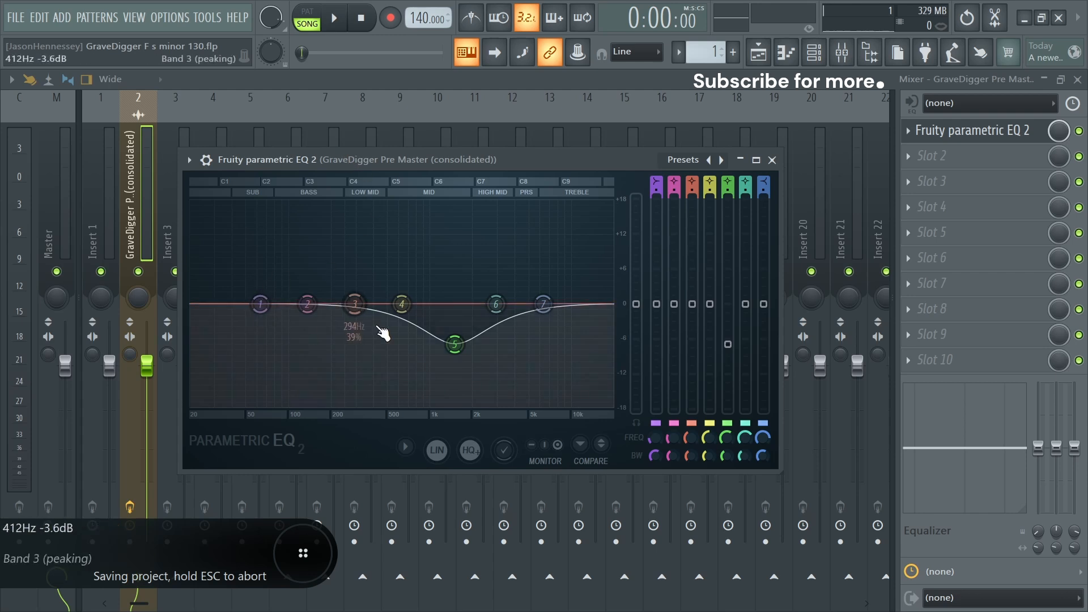
key("space")
left_click_drag(454, 345, 442, 391)
left_click_drag(260, 304, 296, 404)
left_click_drag(496, 304, 526, 343)
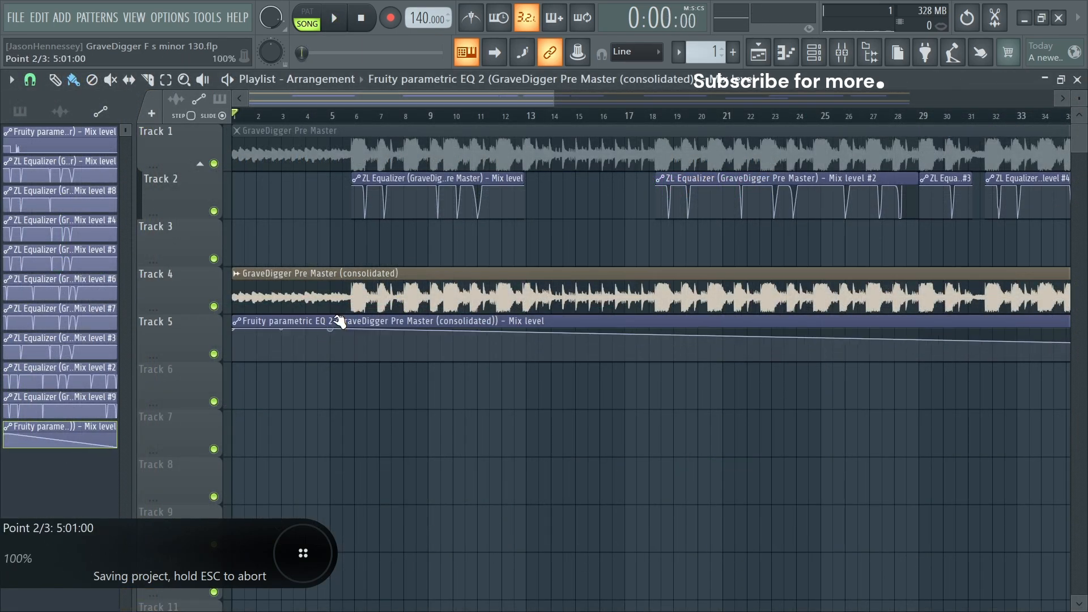
Step: Shape the Fruity Parametric EQ 2 Mix level clip to stay full until bar 5, curve down to 0% at 5:14, and preview it
scroll(350, 349, "up", 3)
left_click_drag(374, 332, 363, 381)
scroll(364, 381, "up", 3)
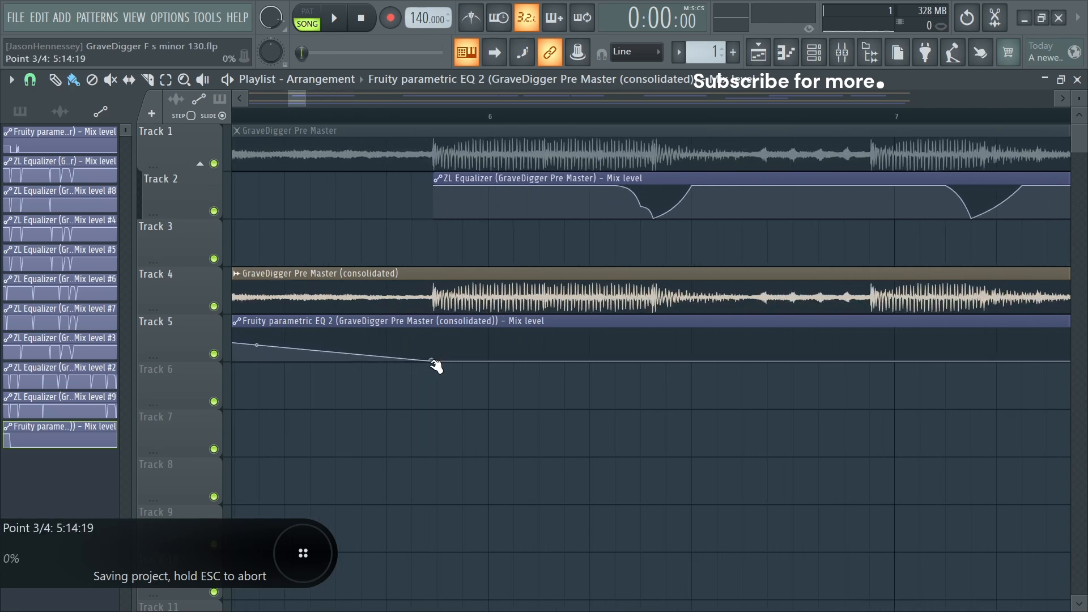
left_click_drag(255, 346, 255, 317)
scroll(413, 152, "down", 3)
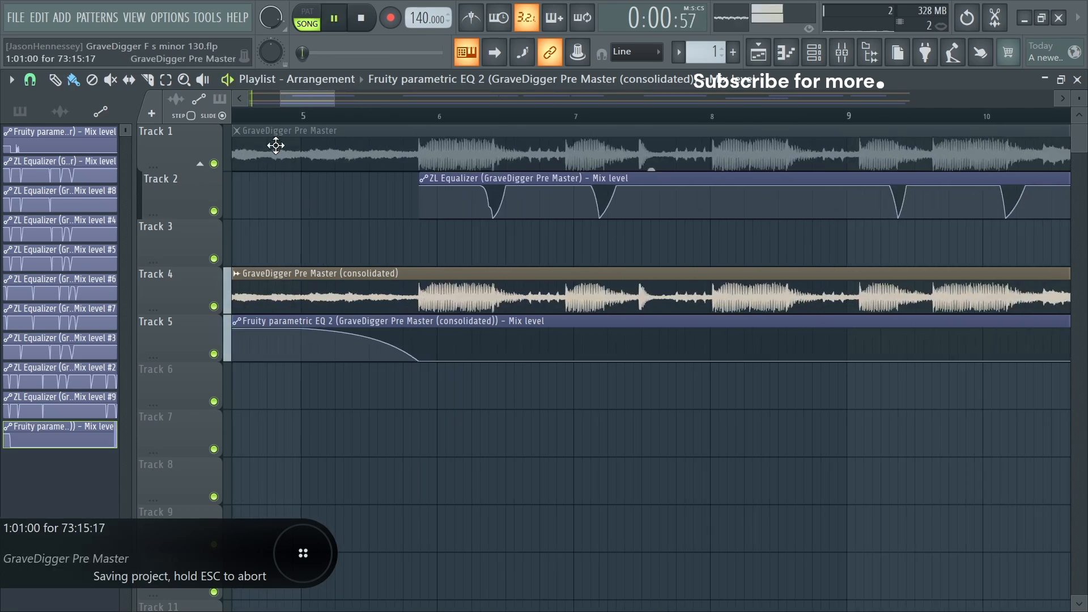
key("space")
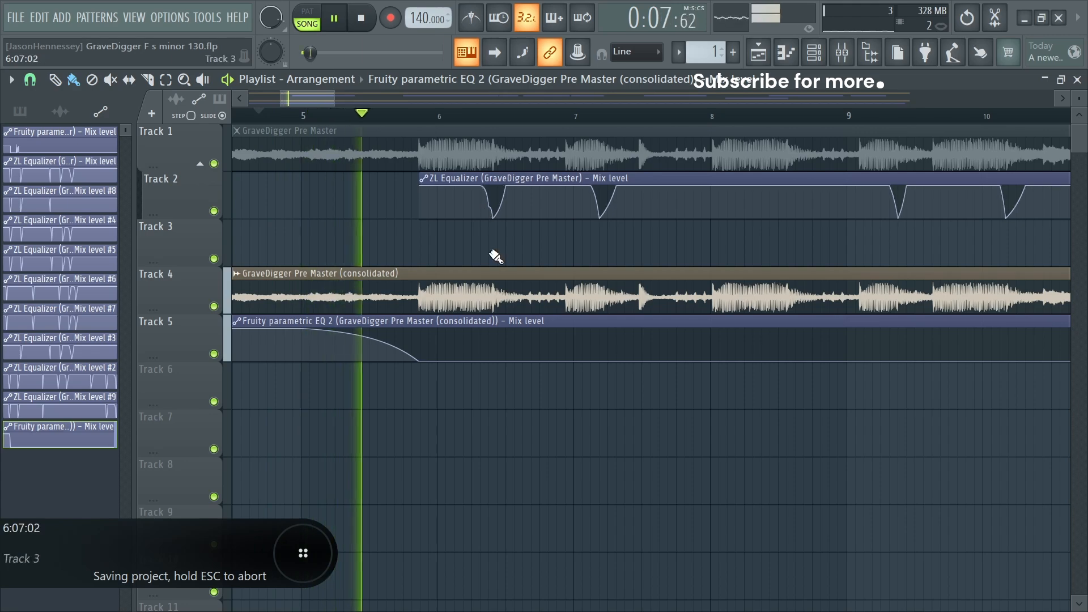
Step: Raise the Fruity Parametric EQ 2 Mix level to full between about bars 63 and 68, and consolidate the audio clip again
scroll(425, 420, "down", 8)
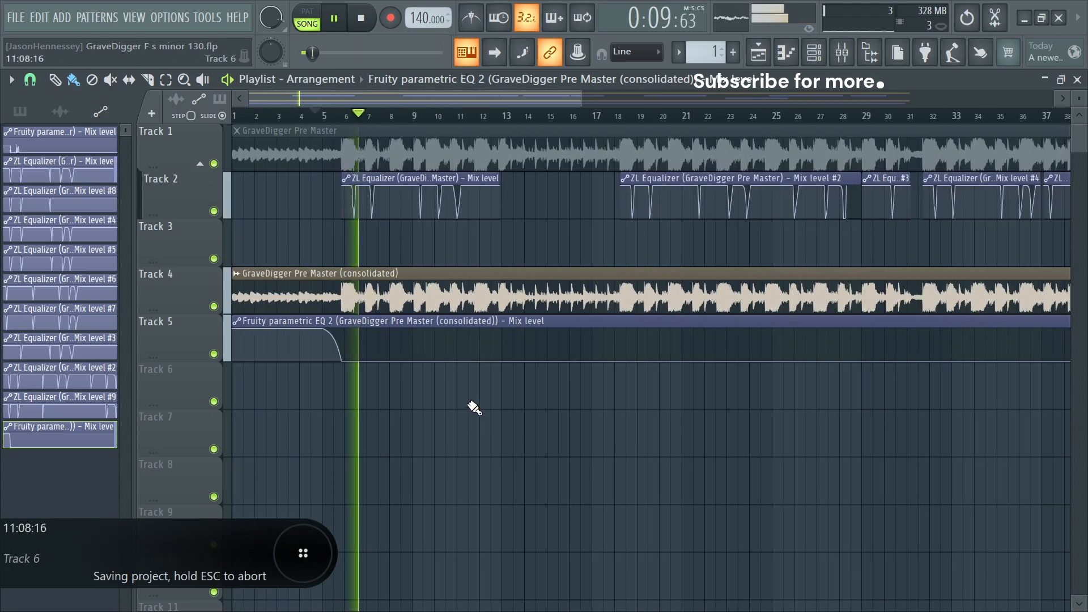
scroll(397, 379, "down", 2)
key("space")
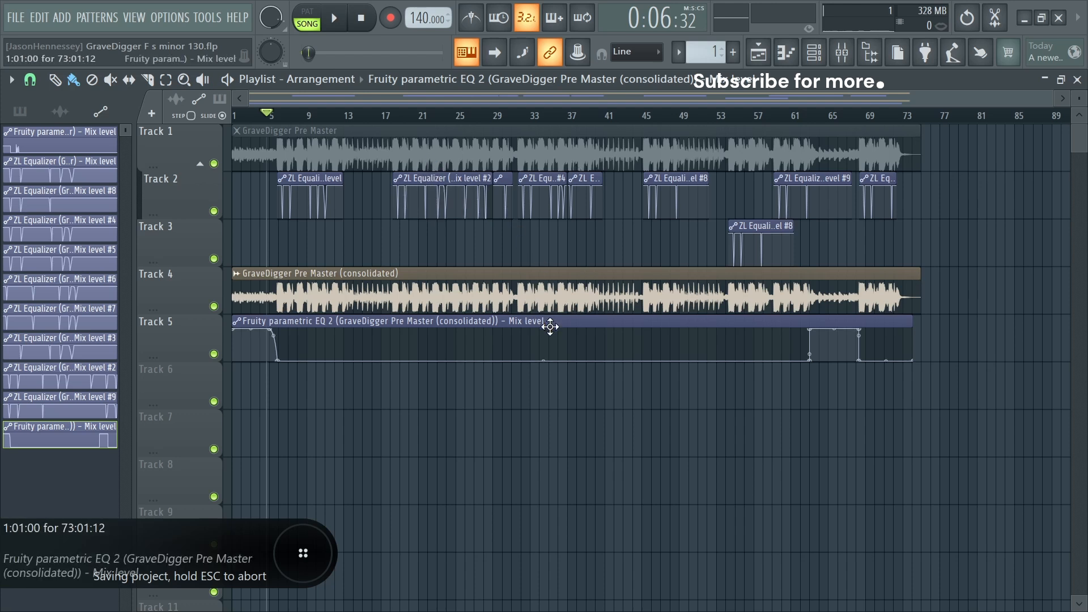
key("space")
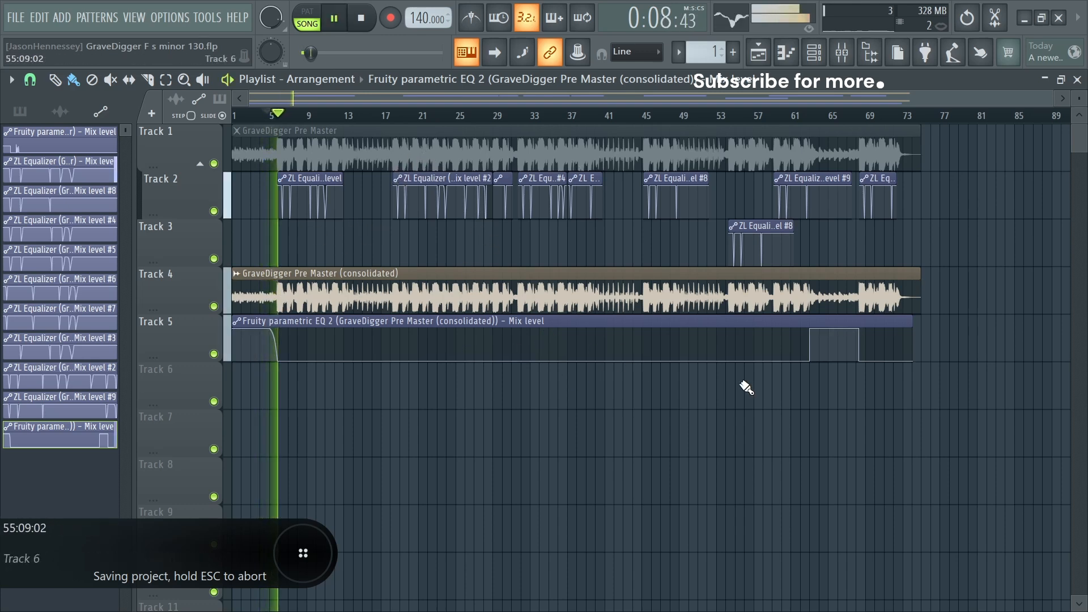
key("ctrl+alt+c")
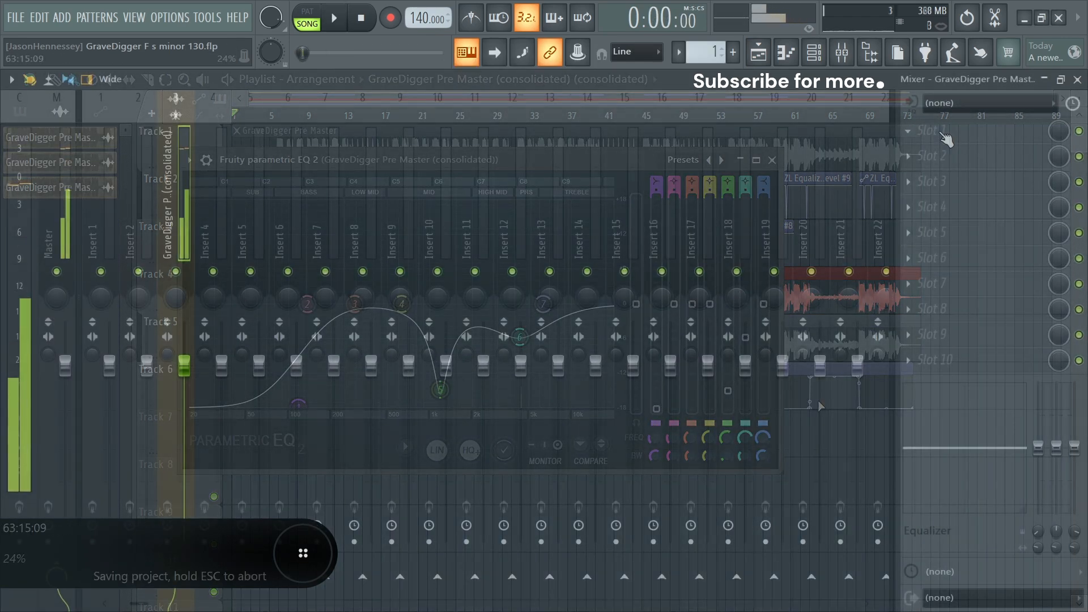
Step: Load Maximus on the newly consolidated insert, enable linear phase, lower the LMH mix, LMH delay and low cut, and save the project
left_click(942, 133)
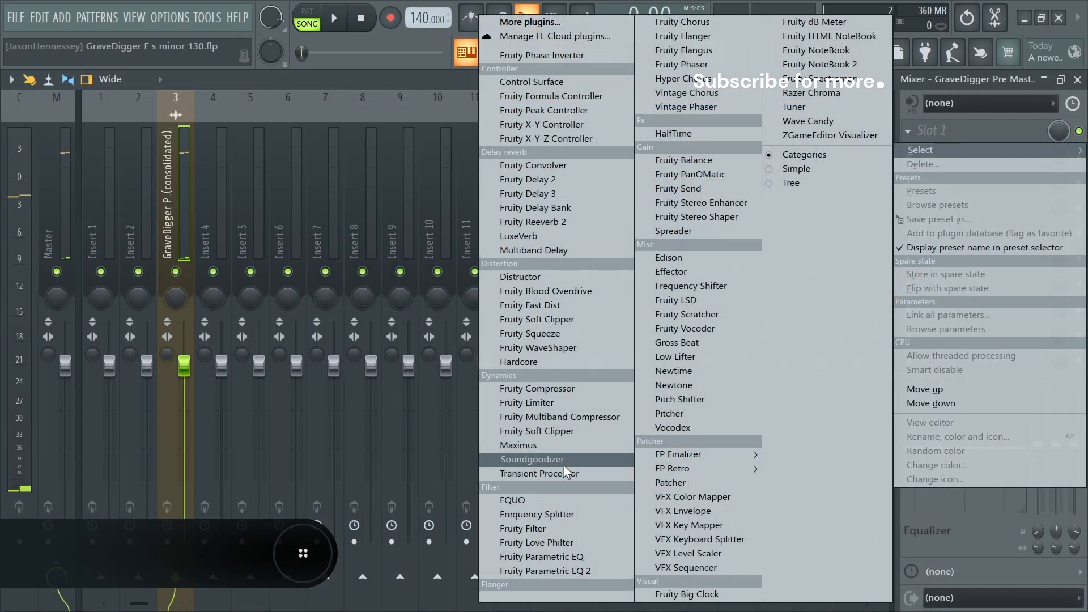
left_click(535, 448)
left_click_drag(407, 418, 407, 488)
left_click(485, 403)
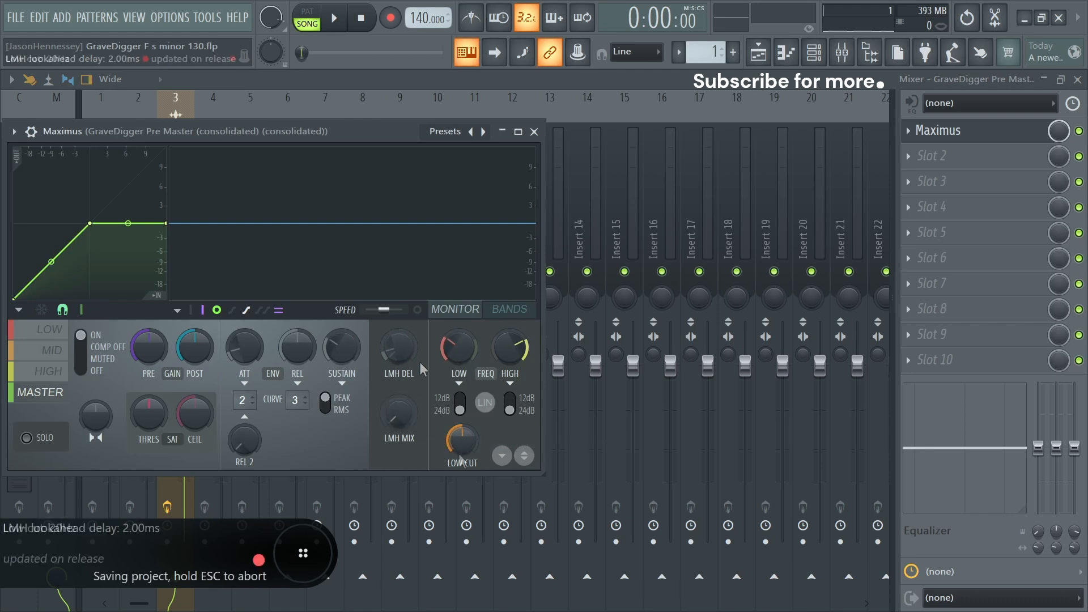
left_click_drag(406, 353, 406, 391)
left_click_drag(456, 451, 456, 471)
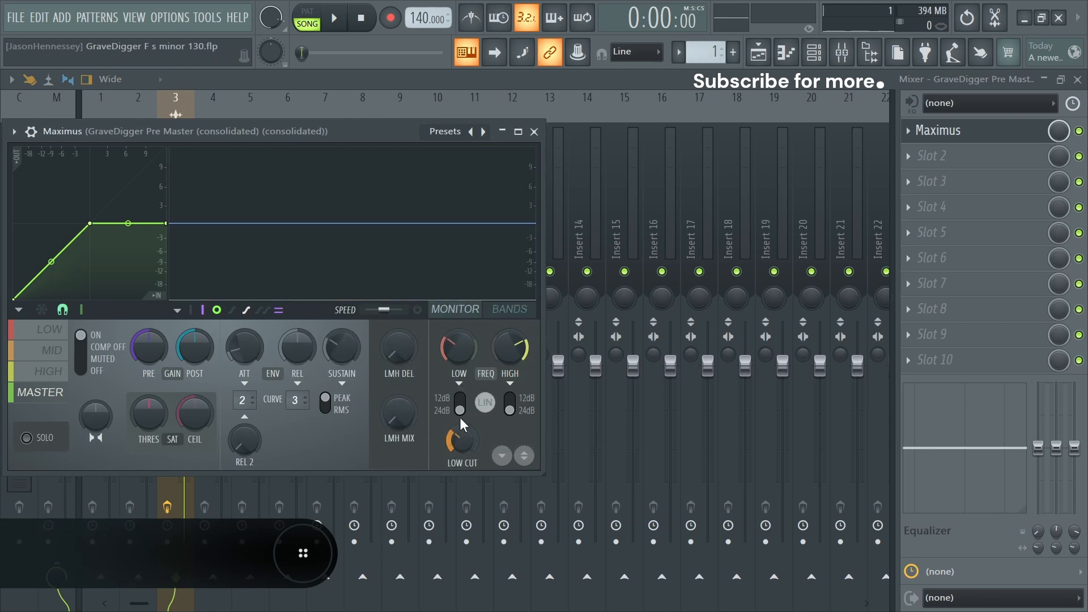
key("ctrl+s")
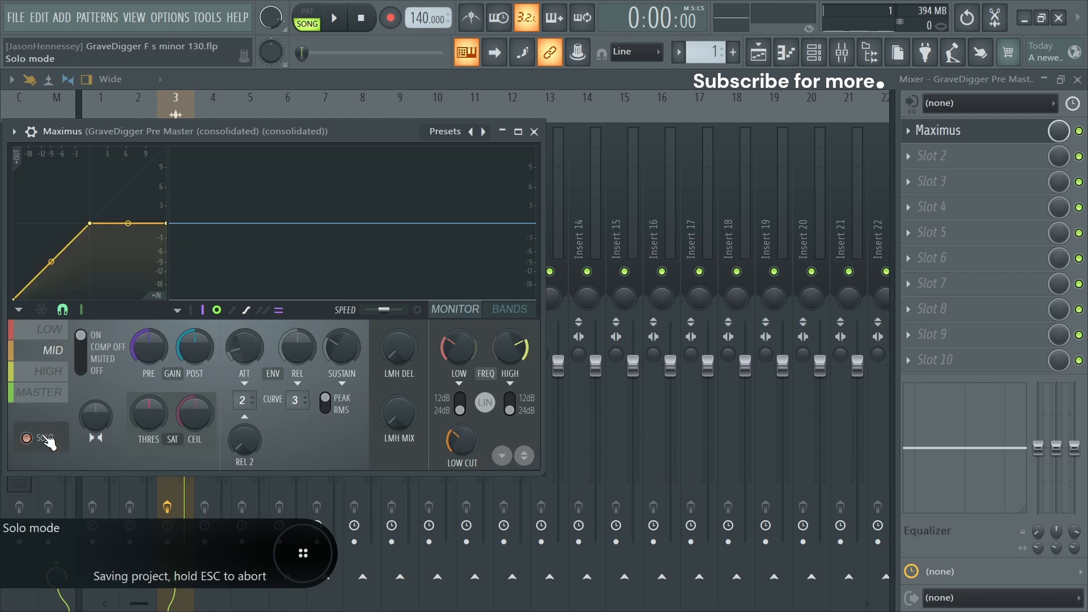
Step: Solo Maximus's MID band and narrow it to the upper mids during playback, raising the low crossover and setting the high crossover near 11.5 kHz
left_click_drag(458, 347, 510, 318)
key("space")
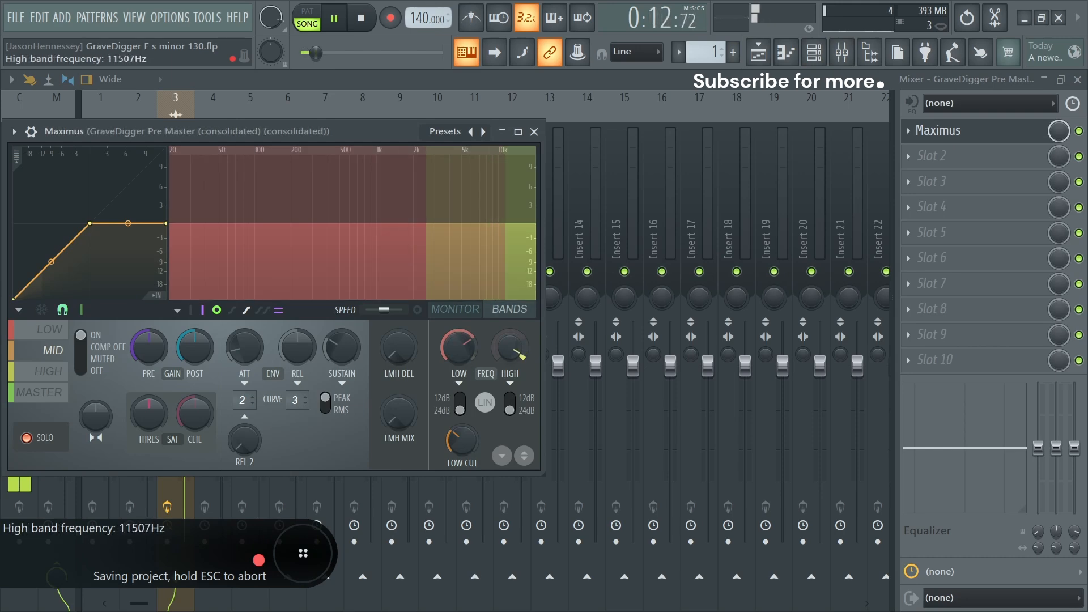
left_click_drag(458, 347, 458, 337)
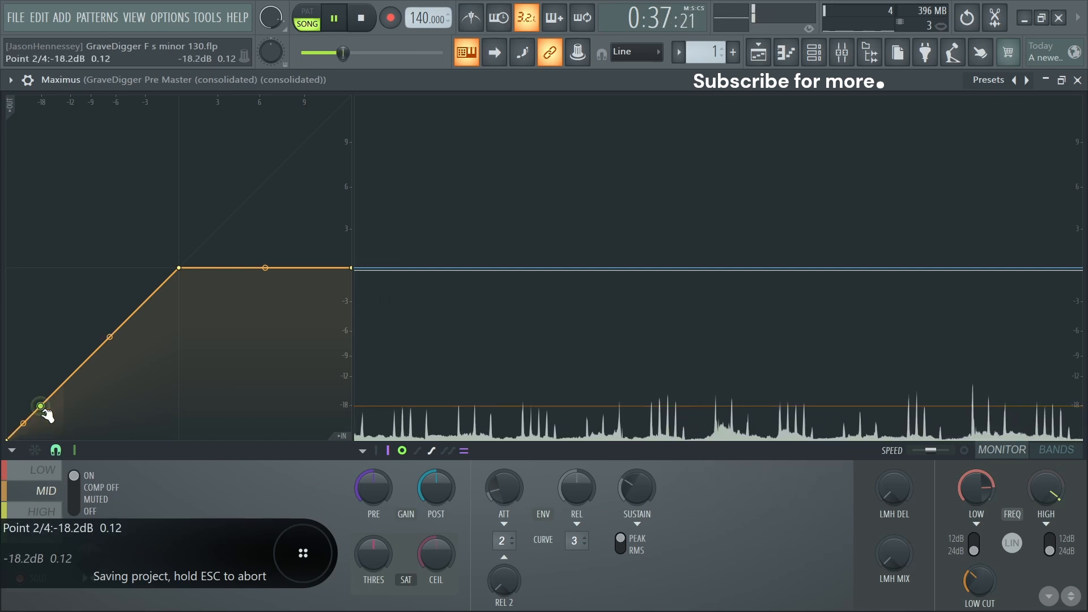
Step: Reshape the MID band curve with added points around -18 dB, the end point at about 6 dB and the knee at about -14 dB
left_click_drag(46, 416, 29, 433)
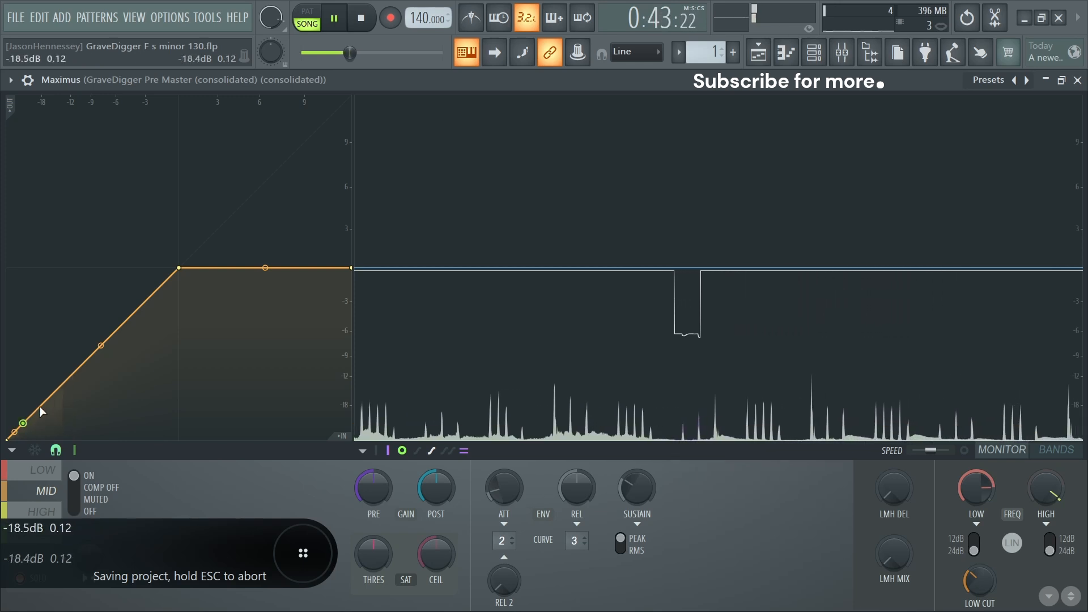
left_click(41, 406)
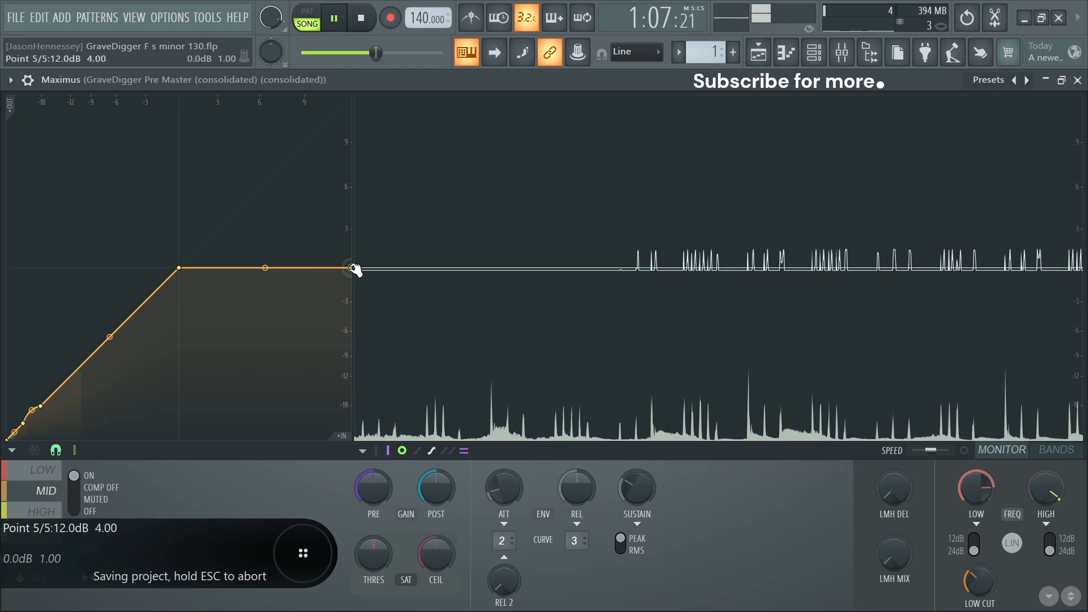
left_click_drag(351, 267, 352, 181)
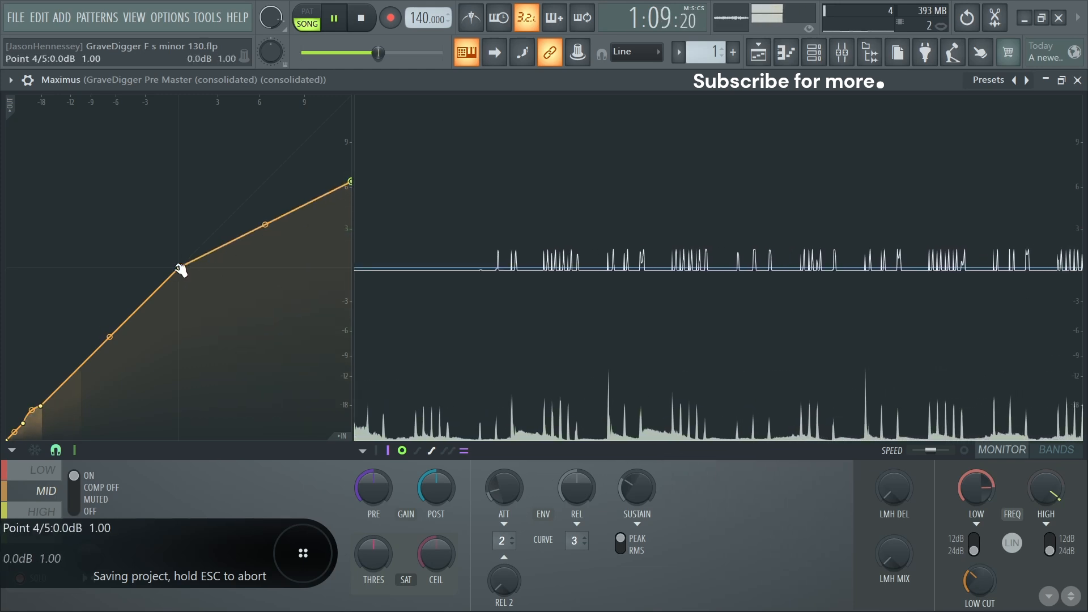
left_click_drag(179, 268, 61, 388)
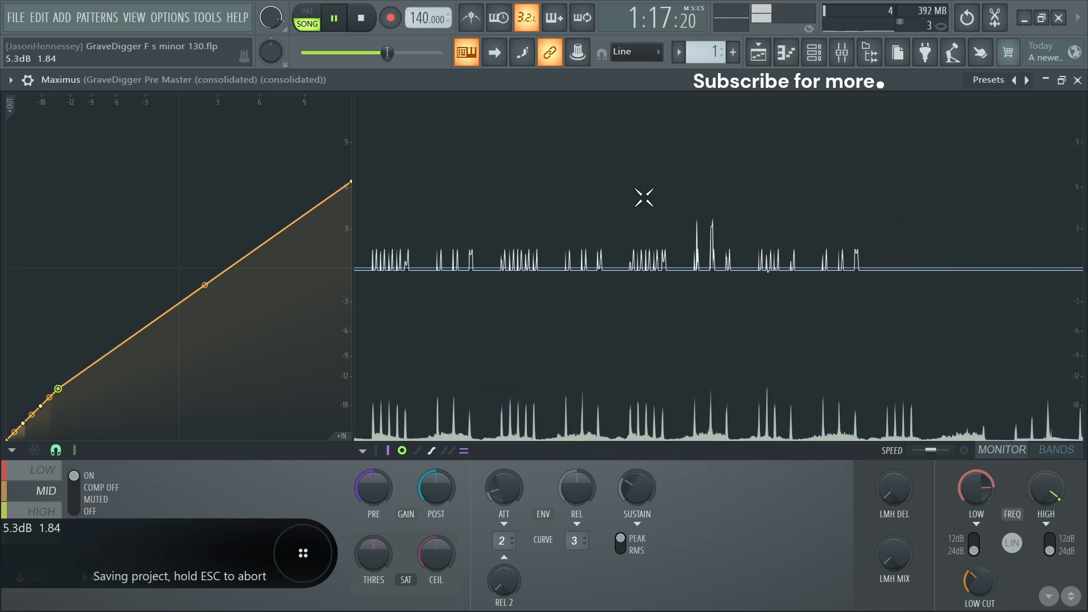
left_click_drag(372, 484, 372, 488)
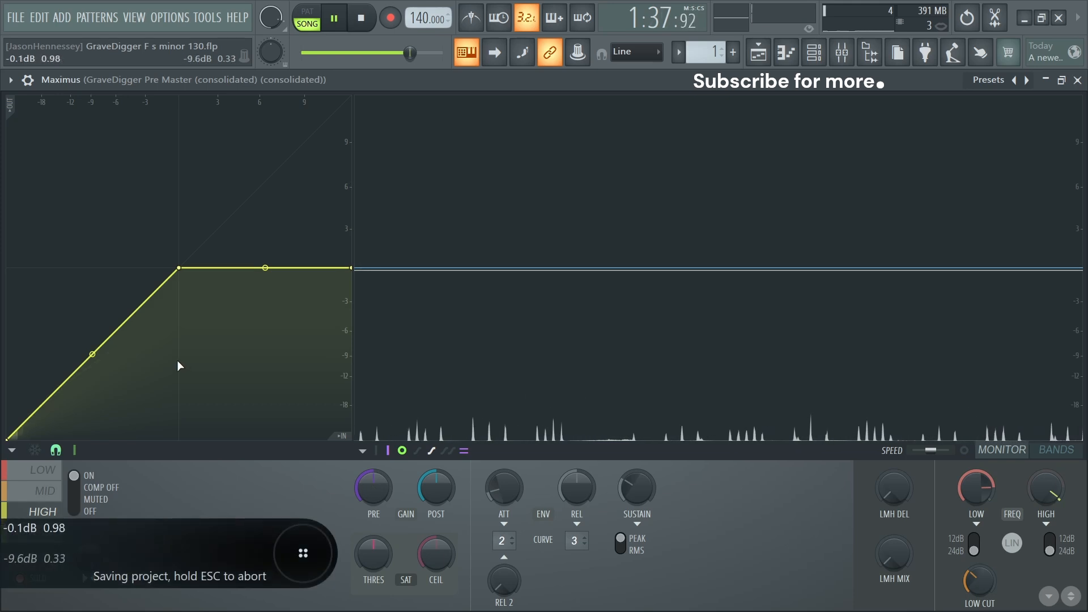
Step: Raise the HIGH band's pre gain to about 3 dB, its curve's end point to about 9 dB, and lower the 0 dB point to -6.6 dB
mouse_move(1057, 499)
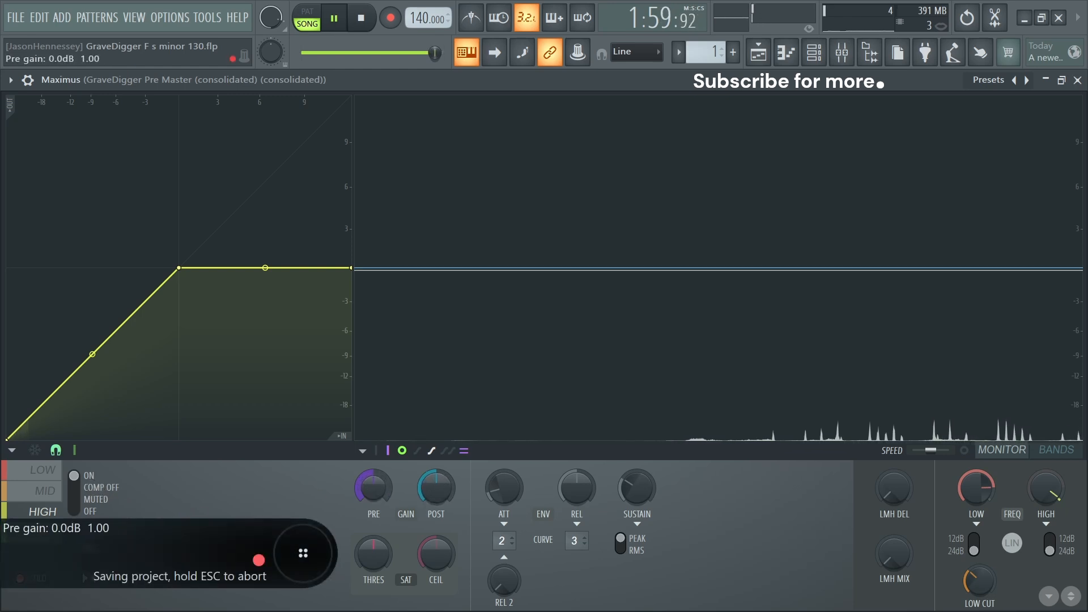
left_click_drag(366, 488, 366, 478)
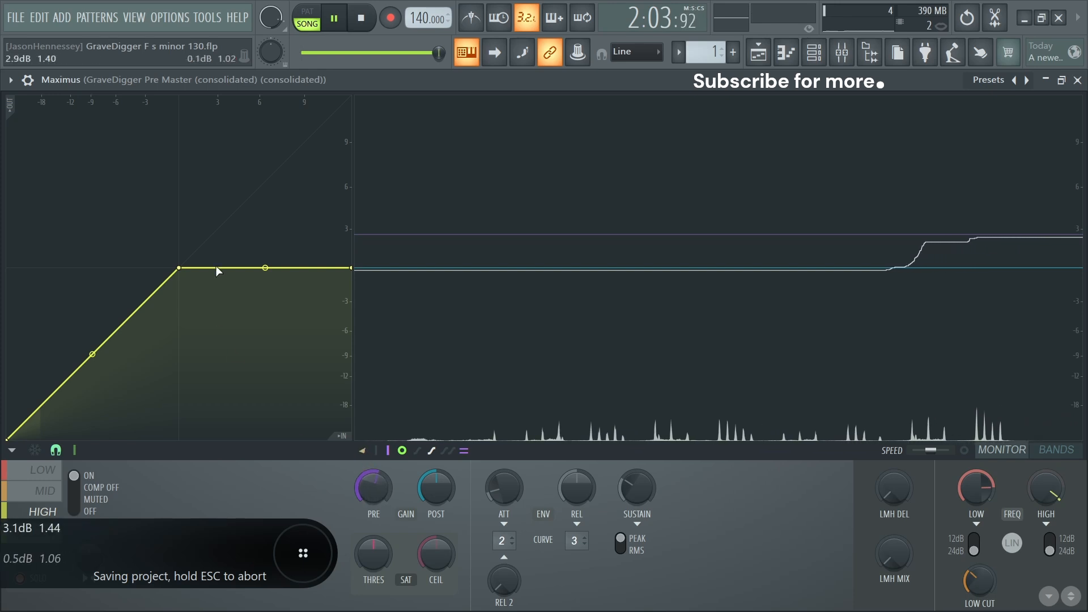
left_click_drag(351, 267, 352, 147)
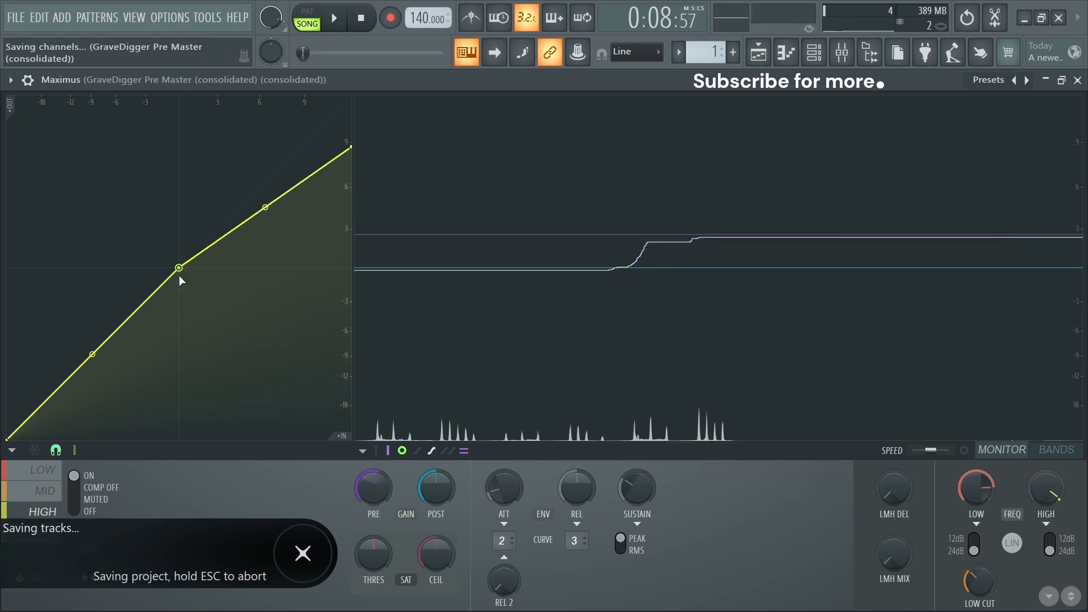
left_click_drag(182, 271, 182, 338)
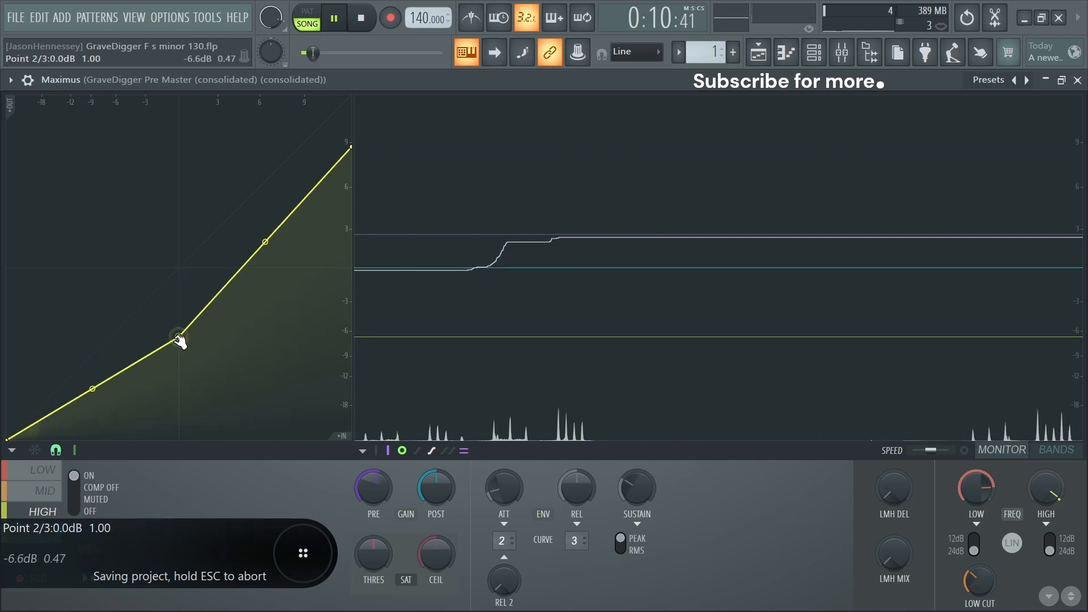
Step: Lower the HIGH band's 0 dB point further and shape the MASTER curve with its end point near 9 dB and knee near -1.5 dB
left_click_drag(182, 339, 182, 372)
left_click(41, 535)
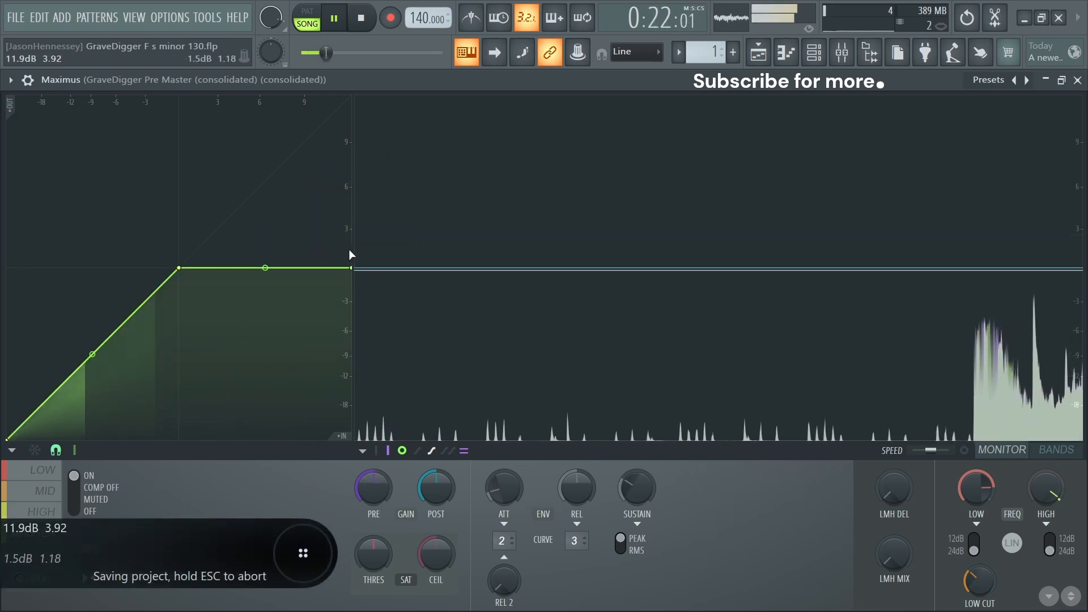
left_click_drag(352, 267, 367, 150)
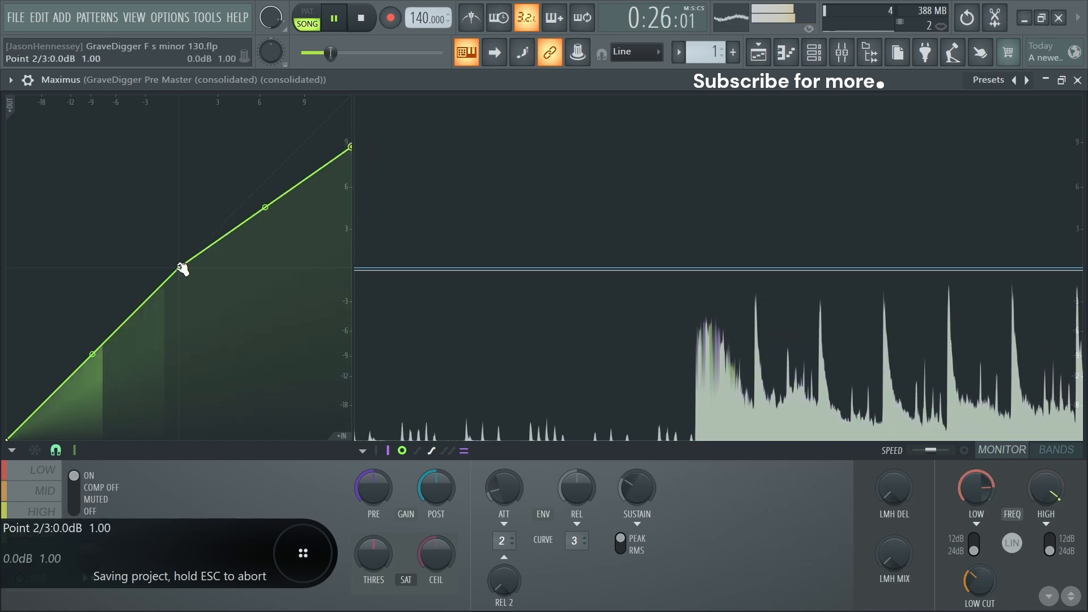
left_click_drag(180, 269, 175, 287)
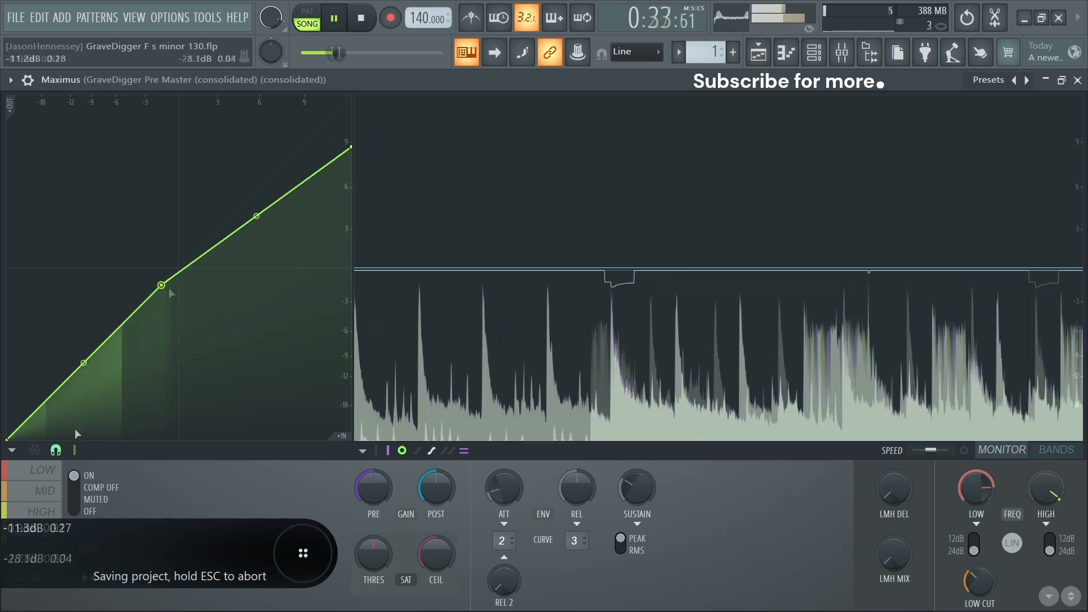
Step: Set the MID band's stereo separation to 23% merged and shape the LOW curve with its end near 9 dB and knee near -1.5 dB
left_click(44, 491)
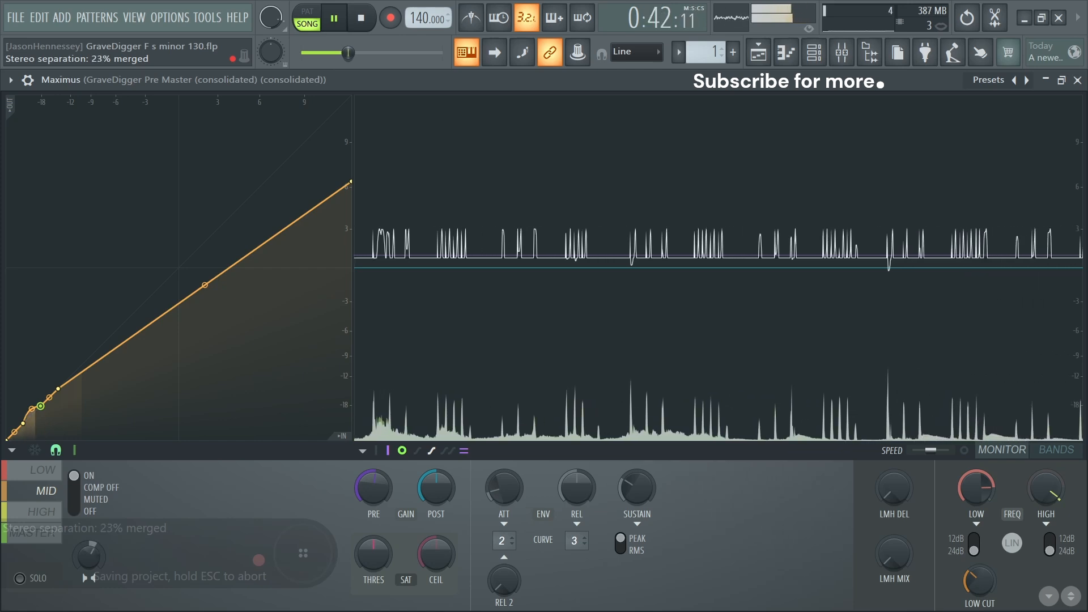
left_click(44, 470)
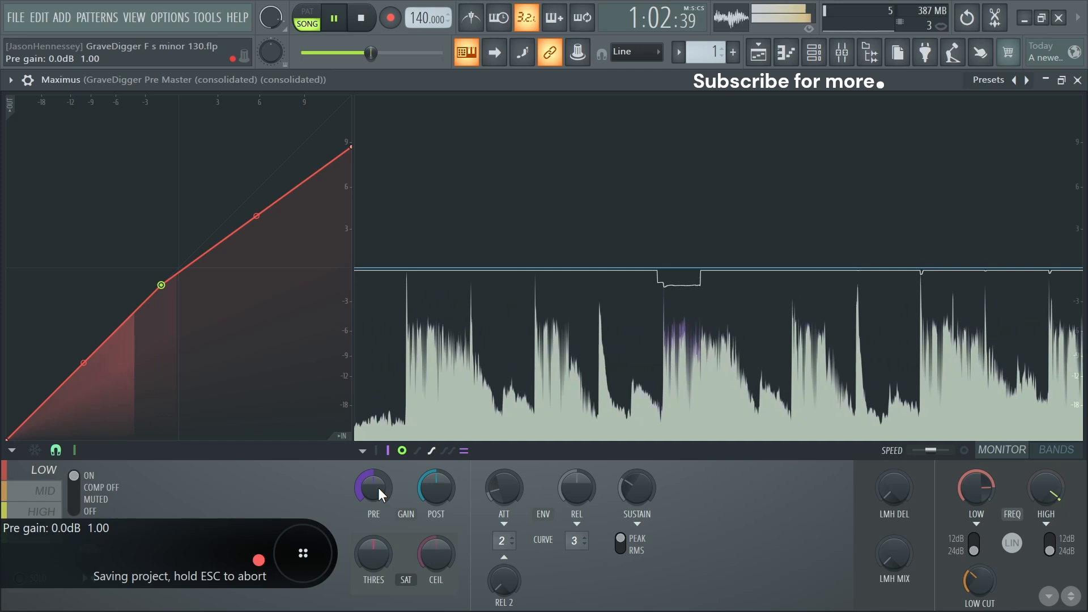
left_click(34, 533)
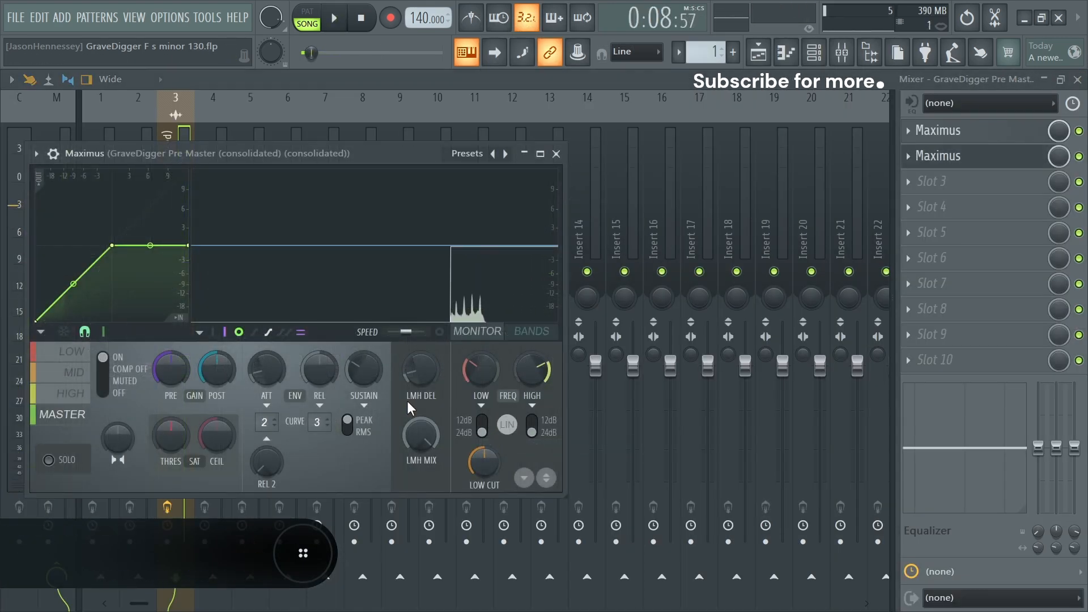
Step: Set the second Maximus's LMH delay to 0.00 ms, lower its LMH mix, low cut and high crossover, and set the low crossover near 46 Hz
left_click_drag(421, 370, 421, 374)
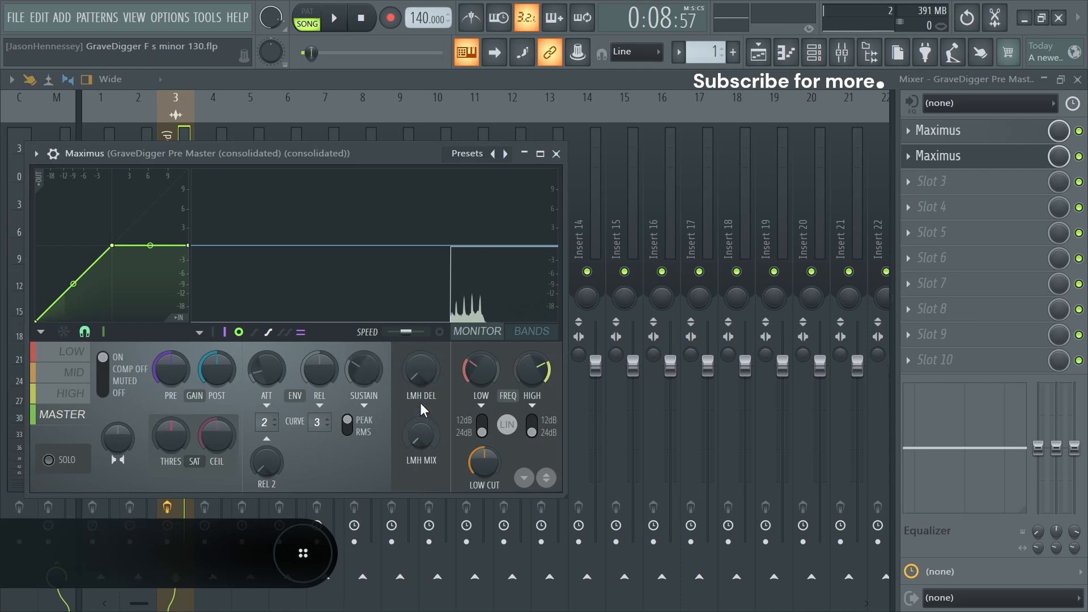
left_click_drag(483, 462, 484, 482)
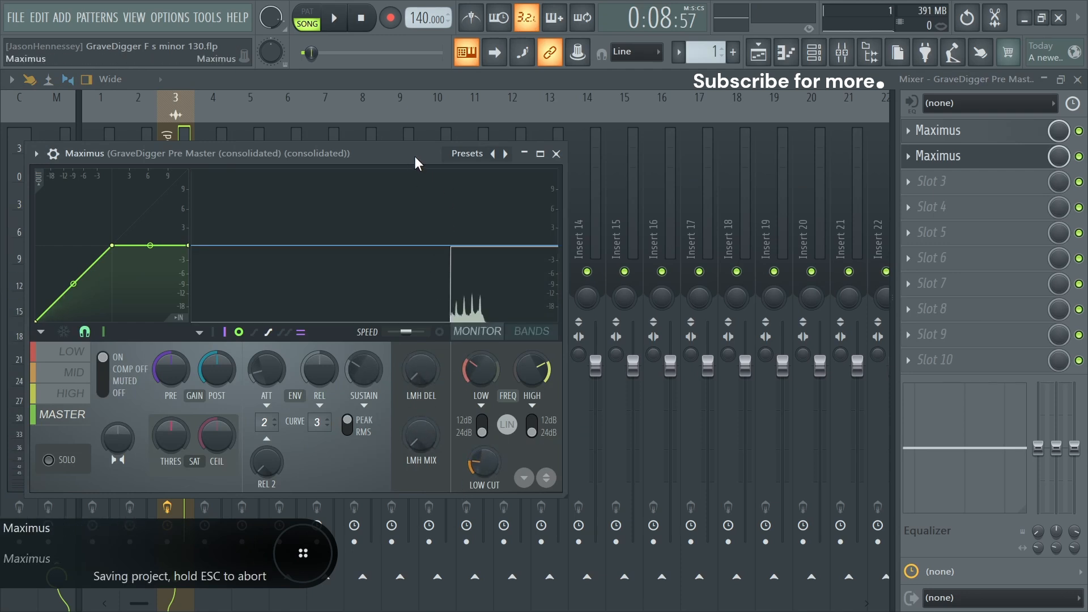
left_click_drag(416, 157, 638, 119)
left_click_drag(697, 338, 697, 345)
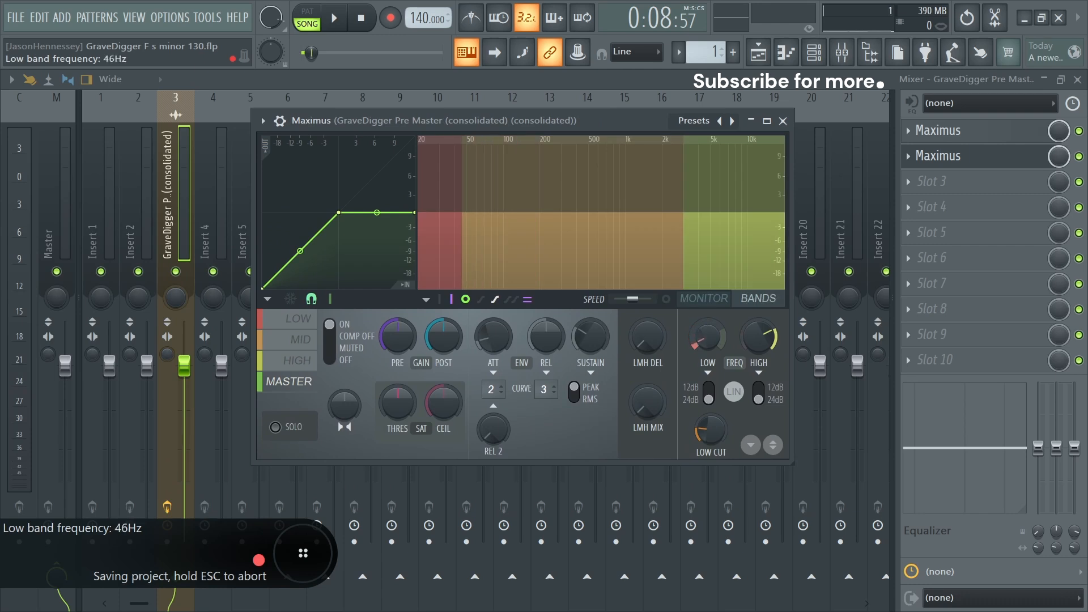
left_click_drag(698, 340, 760, 354)
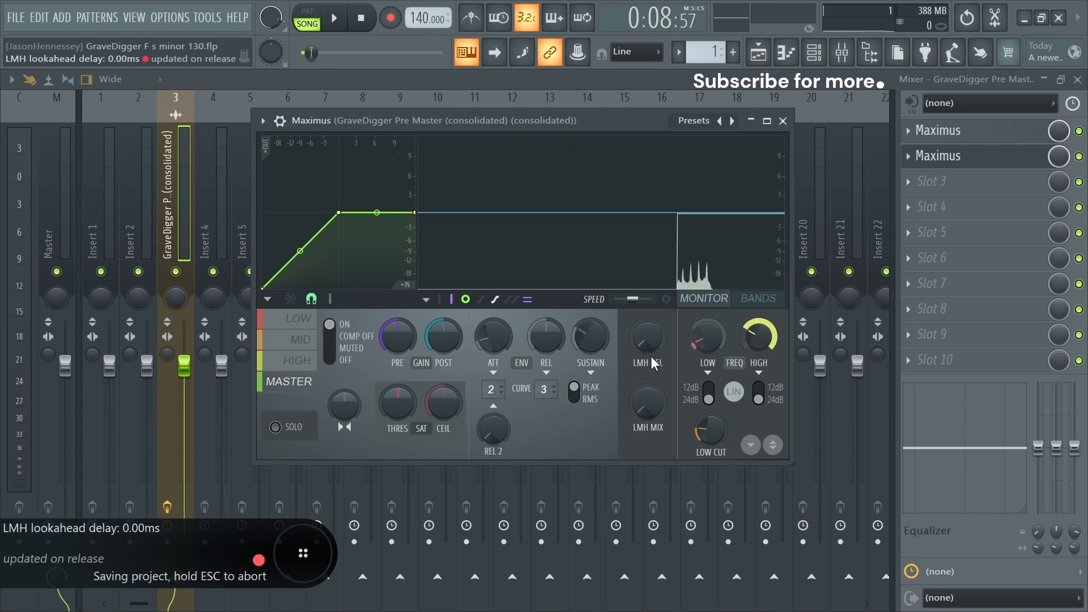
Step: Raise the second Maximus's LOW pre gain and shape its curve with points at -24.7 and -14.2 dB, bowing the segment between them upward
left_click(767, 121)
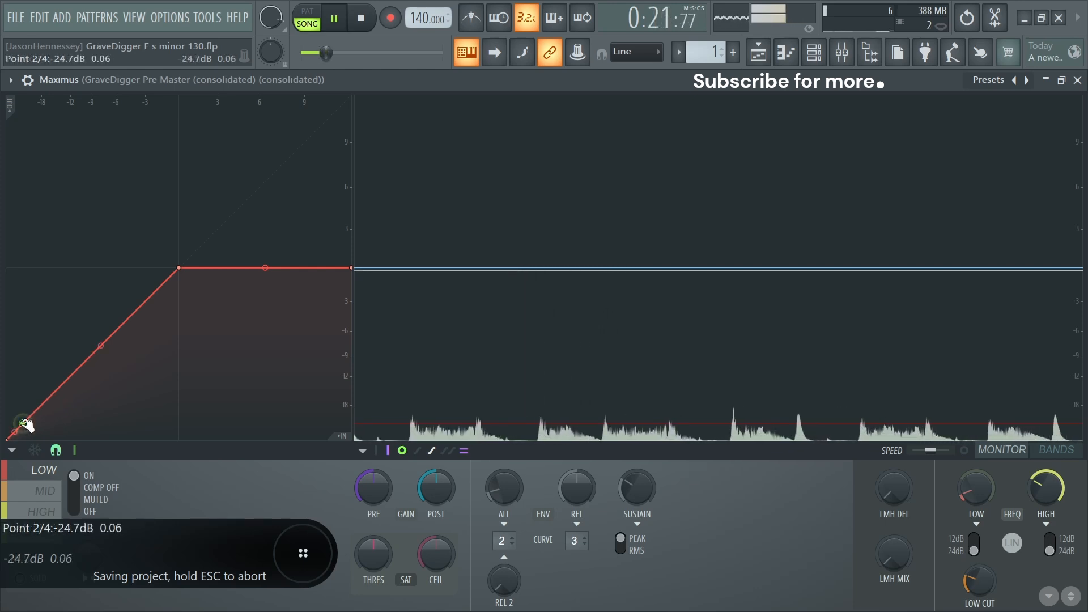
mouse_move(373, 488)
left_mouse_down()
mouse_move(373, 477)
mouse_move(358, 489)
left_mouse_up()
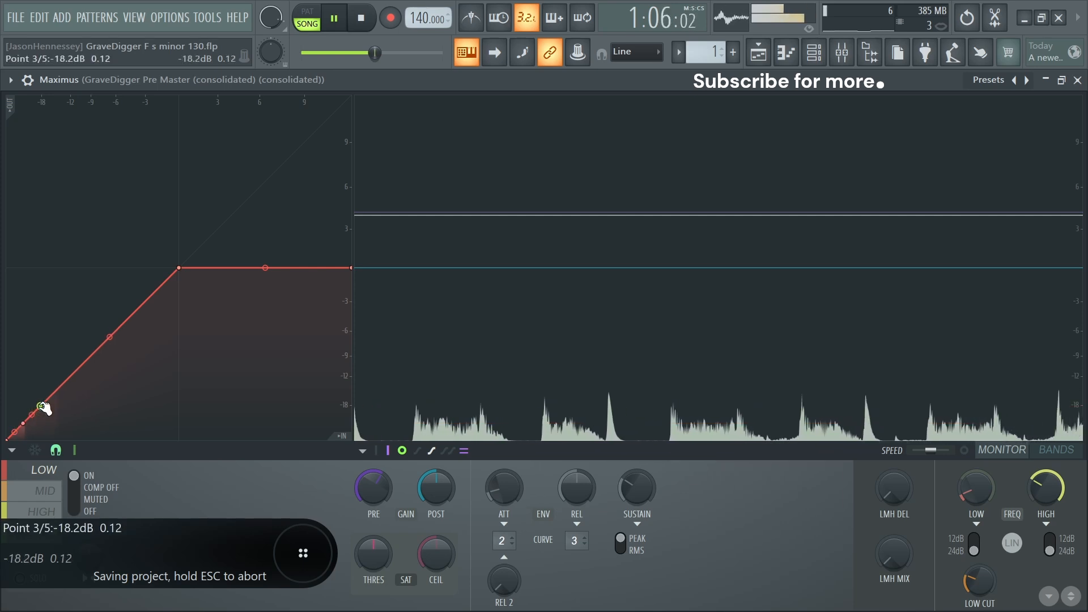
left_click_drag(48, 401, 58, 395)
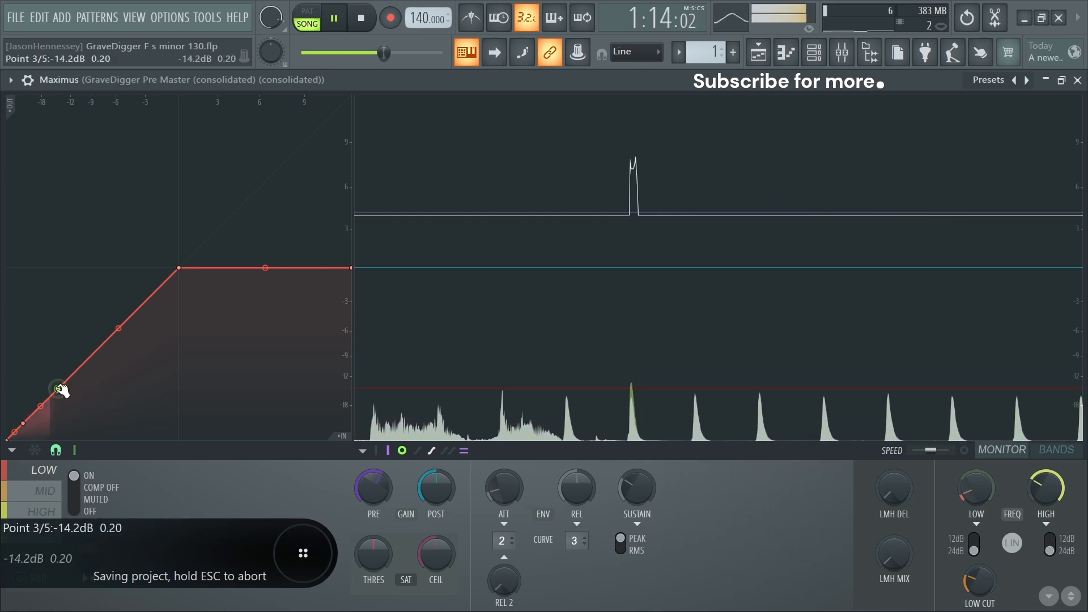
left_click_drag(35, 413, 37, 402)
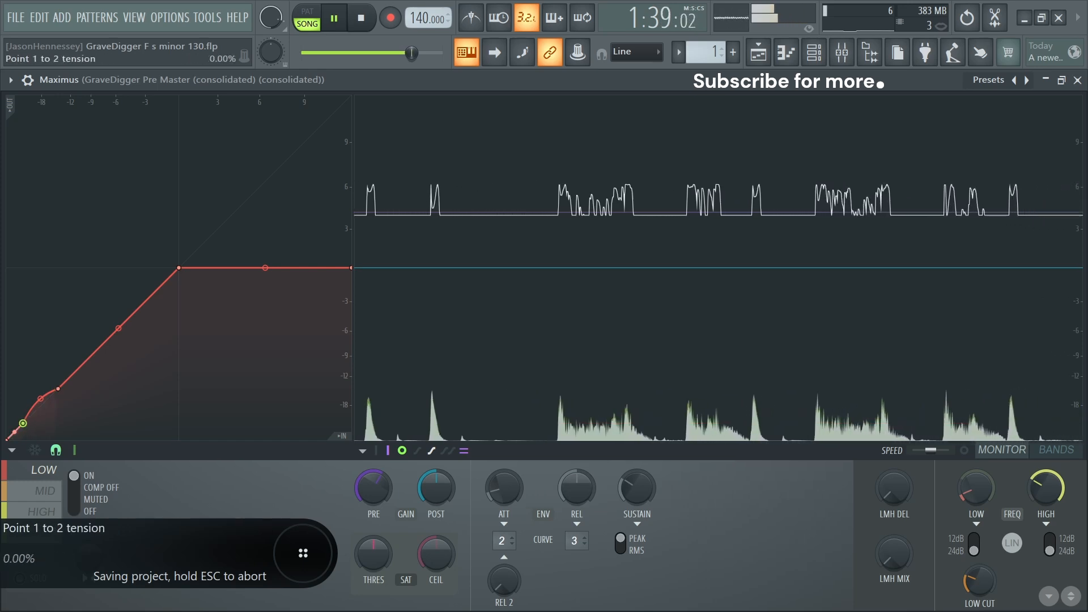
left_click_drag(15, 431, 15, 424)
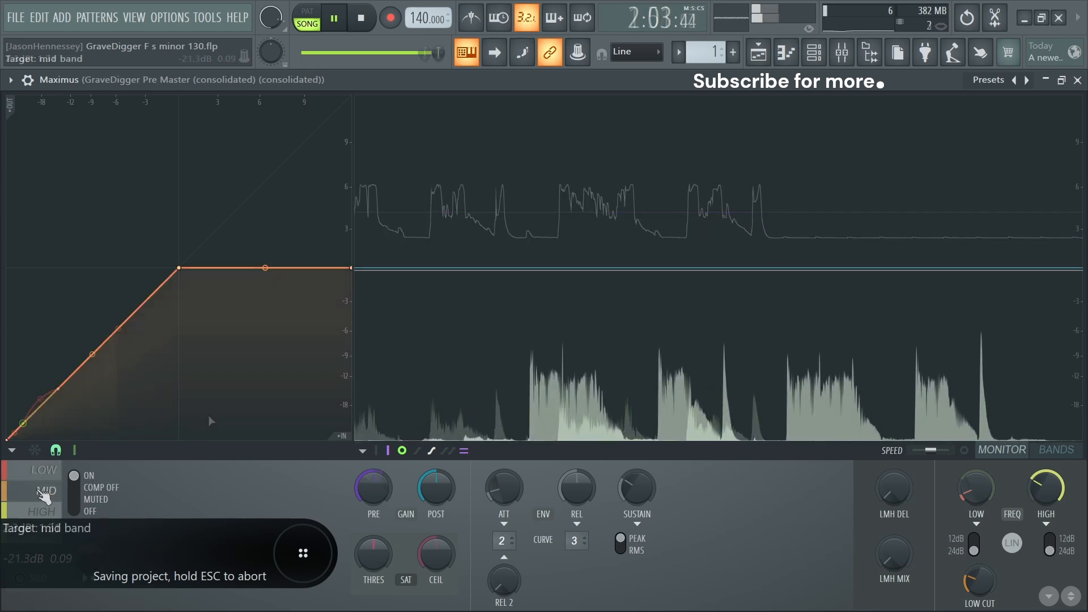
Step: Set the second Maximus's MID curve end point to about 9 dB and its knee to about -6.6 dB during playback
left_click(973, 498)
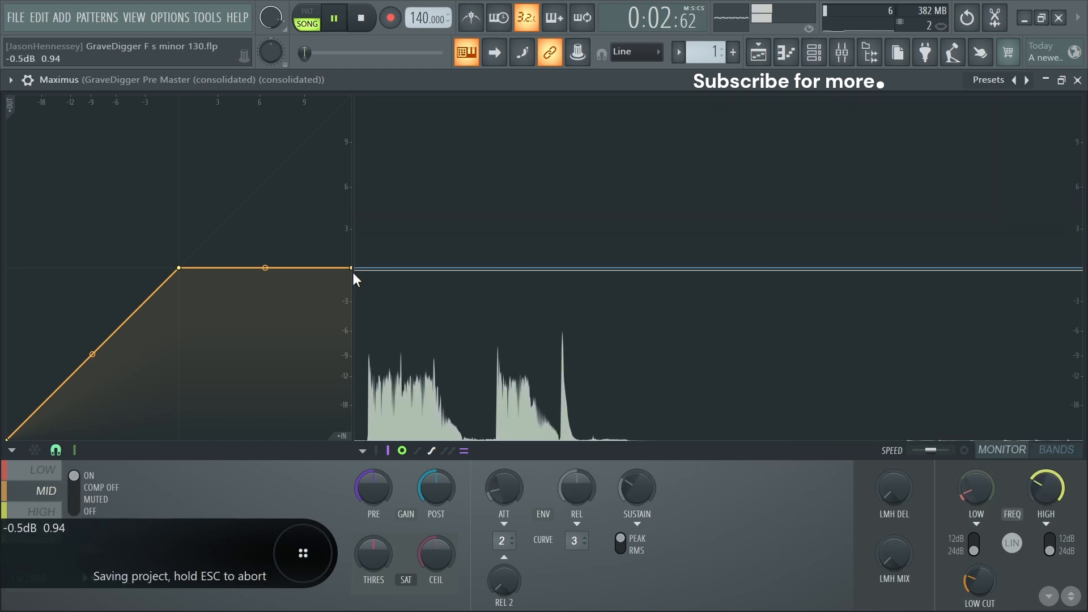
left_click_drag(353, 270, 367, 155)
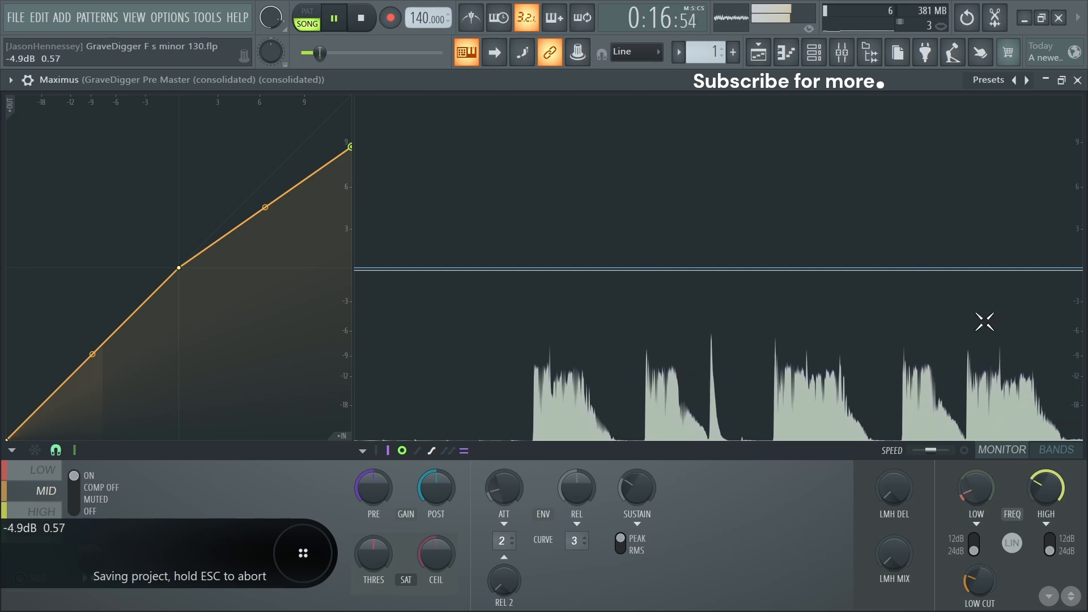
left_click_drag(187, 266, 107, 340)
key("space")
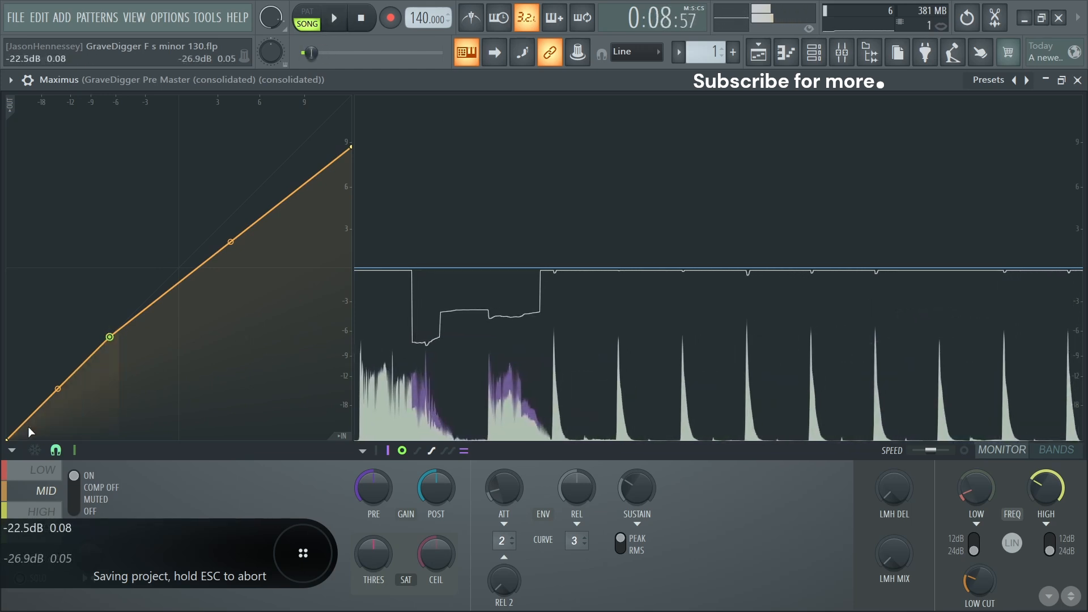
Step: Add MID curve points near -24.7 and -18.2 dB and bow the segment below the knee upward
right_click(23, 423)
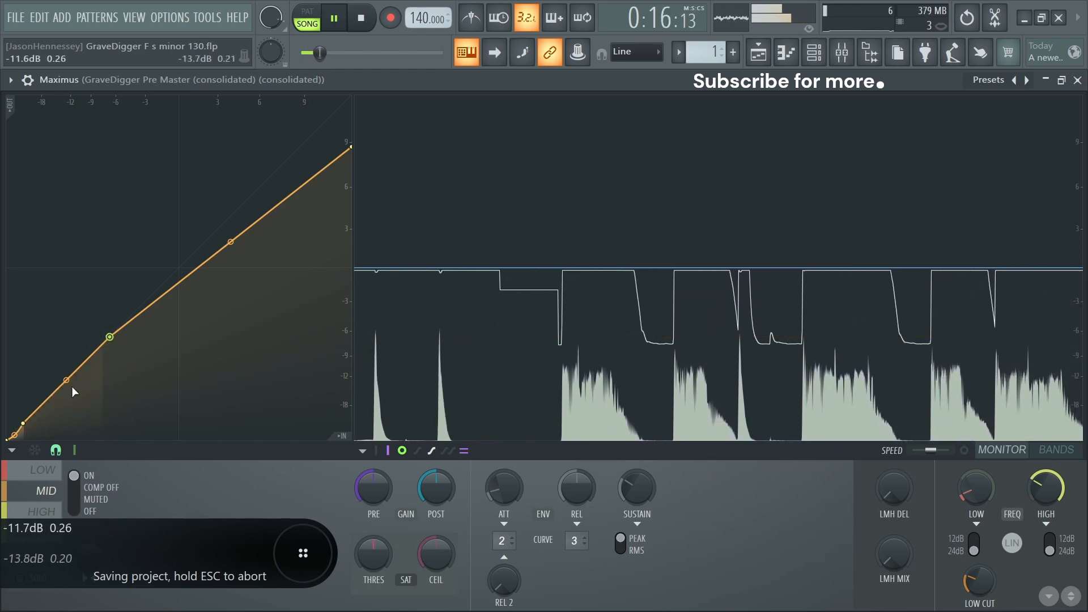
right_click(28, 419)
left_click_drag(28, 419, 44, 408)
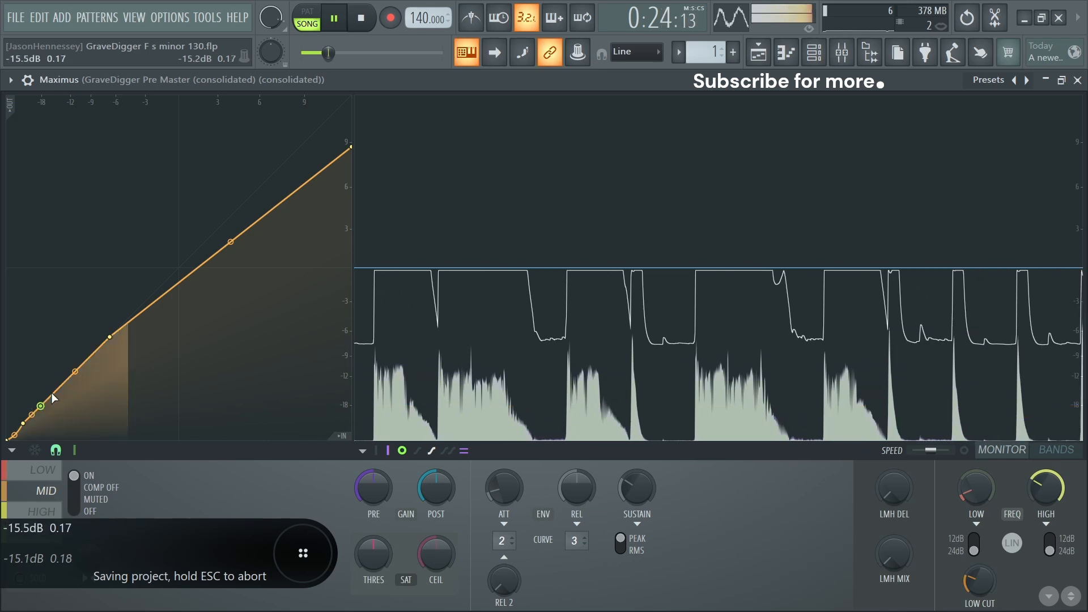
left_click_drag(75, 371, 75, 361)
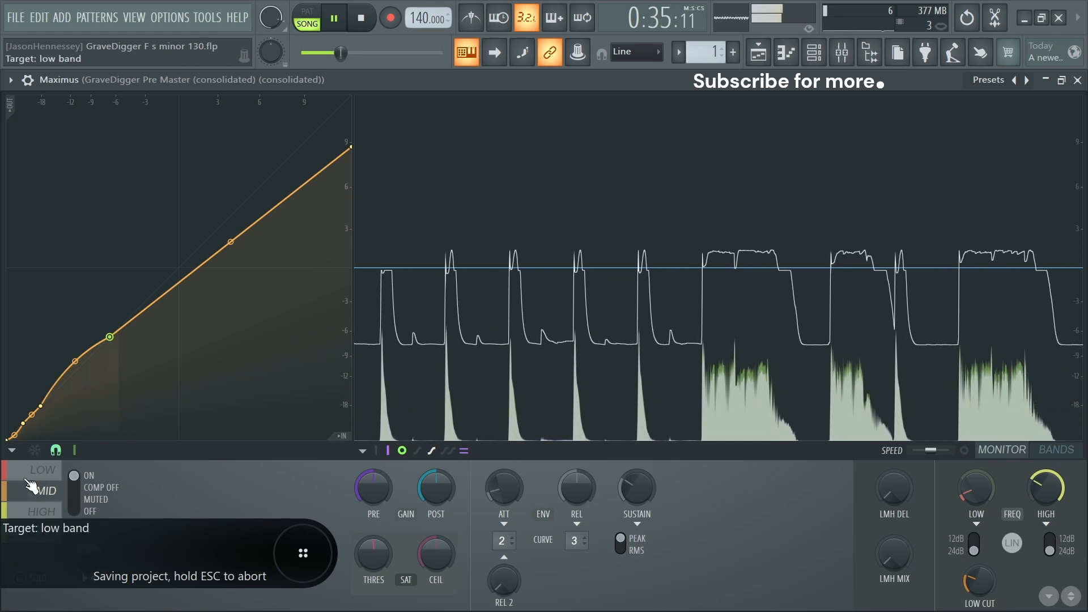
Step: Adjust the band's stereo separation, shape the HIGH curve with its end near 9 dB and knee near -3 dB, and save the project
left_click(27, 480)
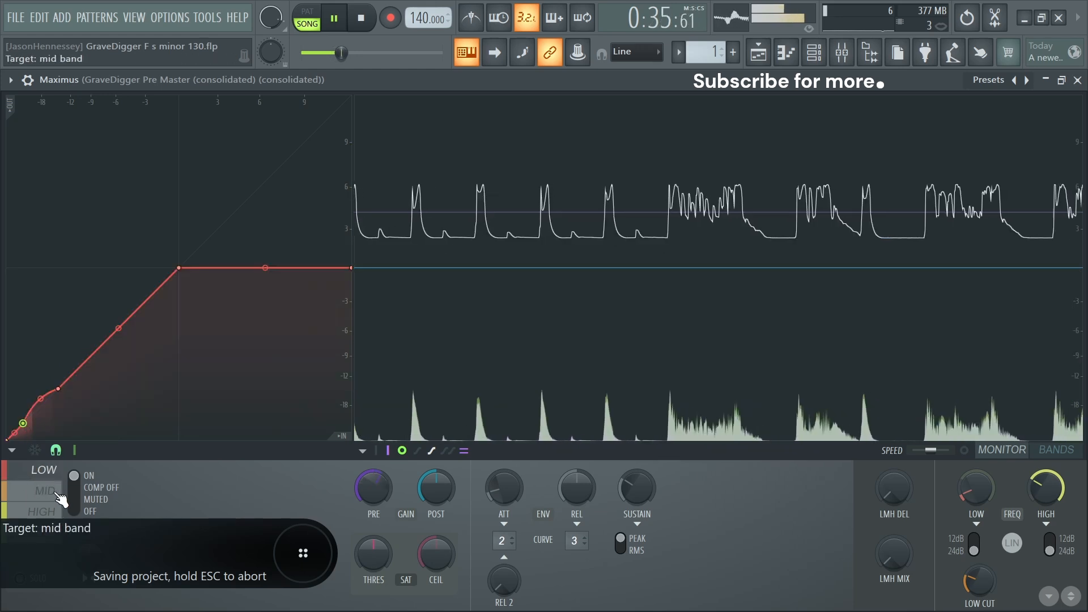
left_click_drag(89, 547, 89, 530)
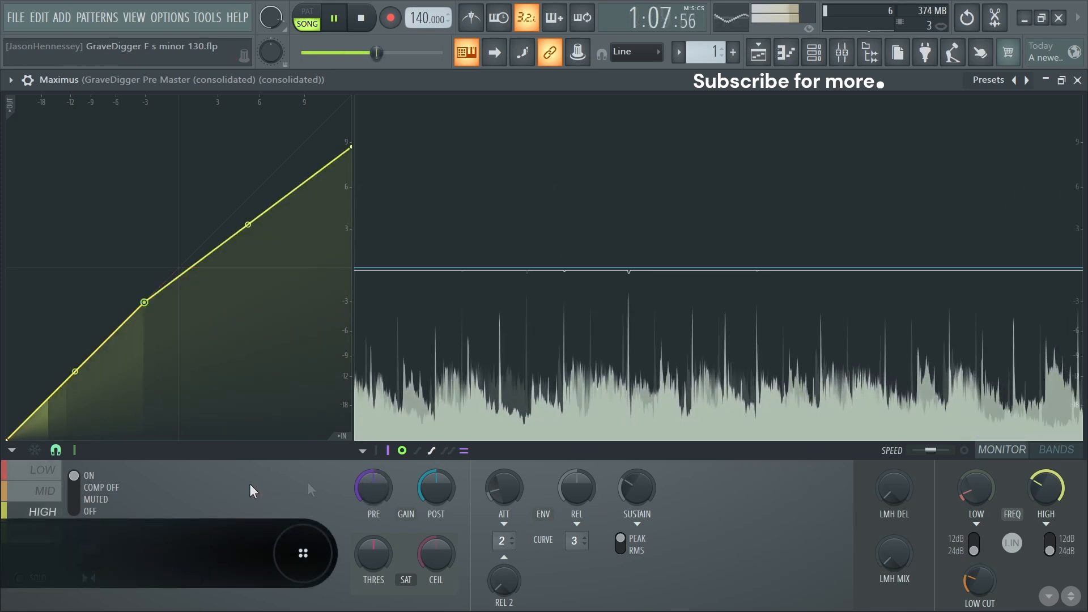
key("ctrl+s")
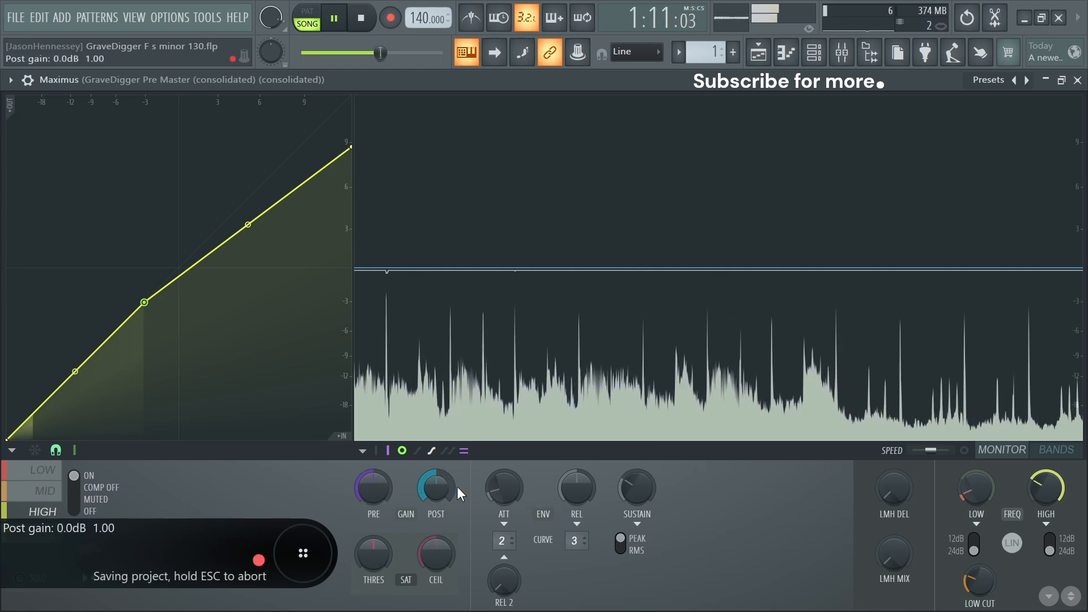
Step: Raise the end point of the second Maximus's MASTER curve
mouse_move(1055, 491)
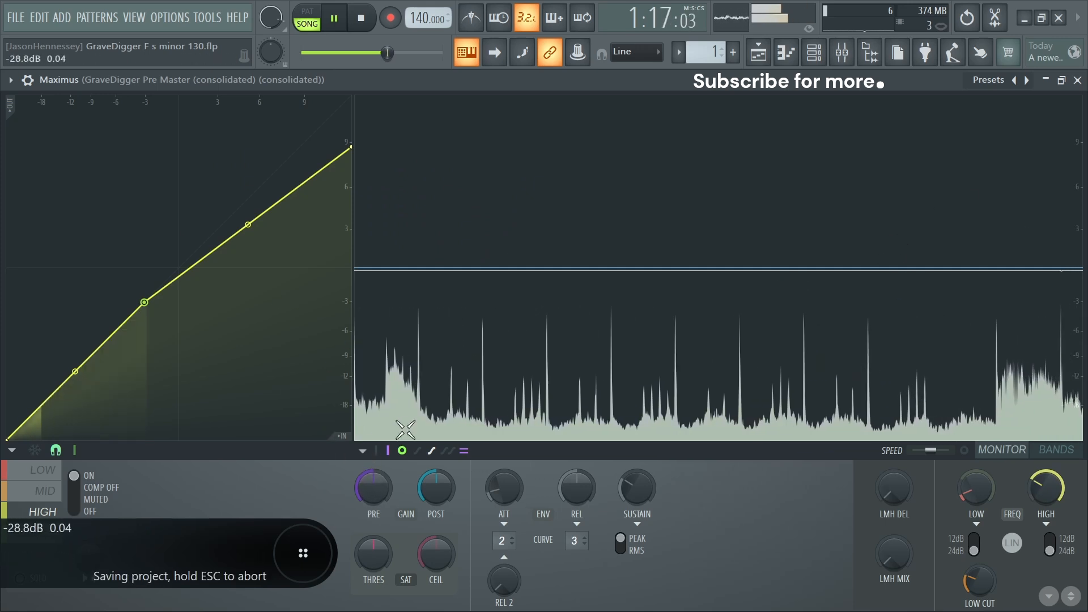
left_click(36, 533)
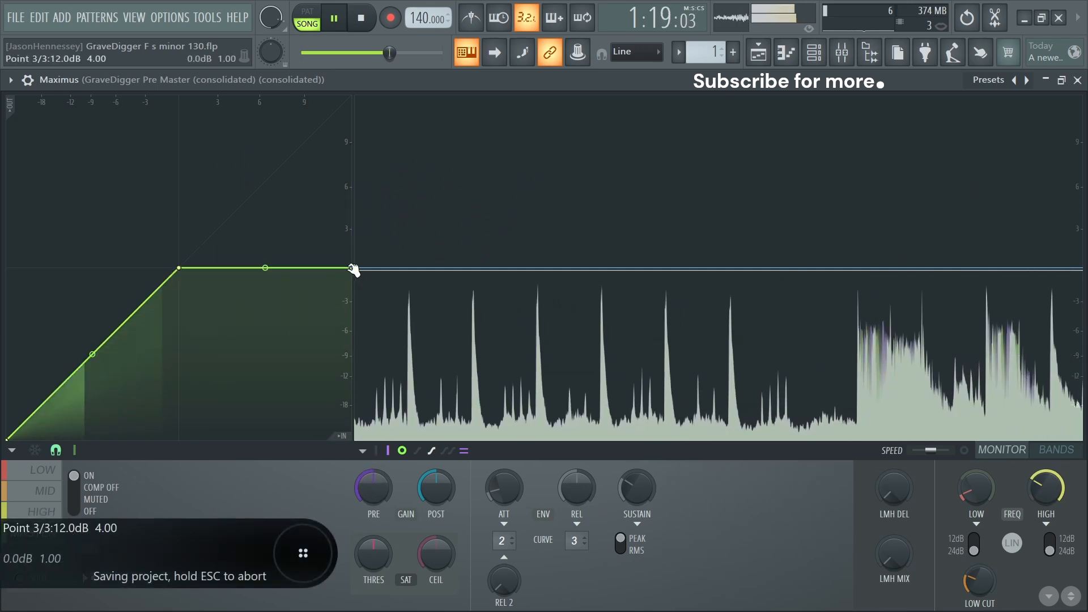
left_click_drag(352, 268, 375, 165)
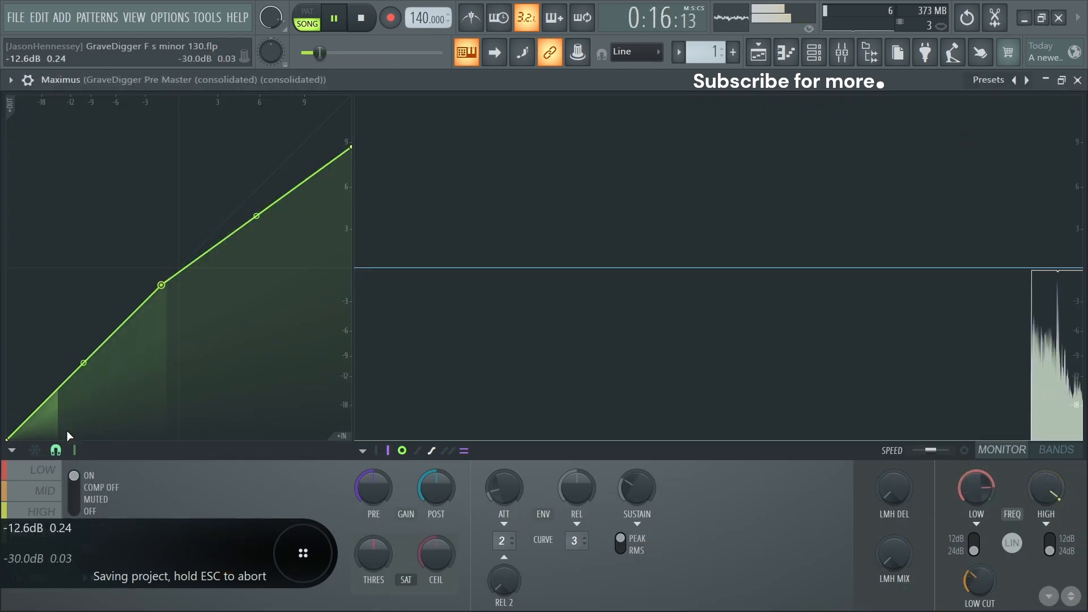
Step: Raise the first Maximus's MID post gain to about 1.3 dB and restart playback
left_click(43, 491)
key("space")
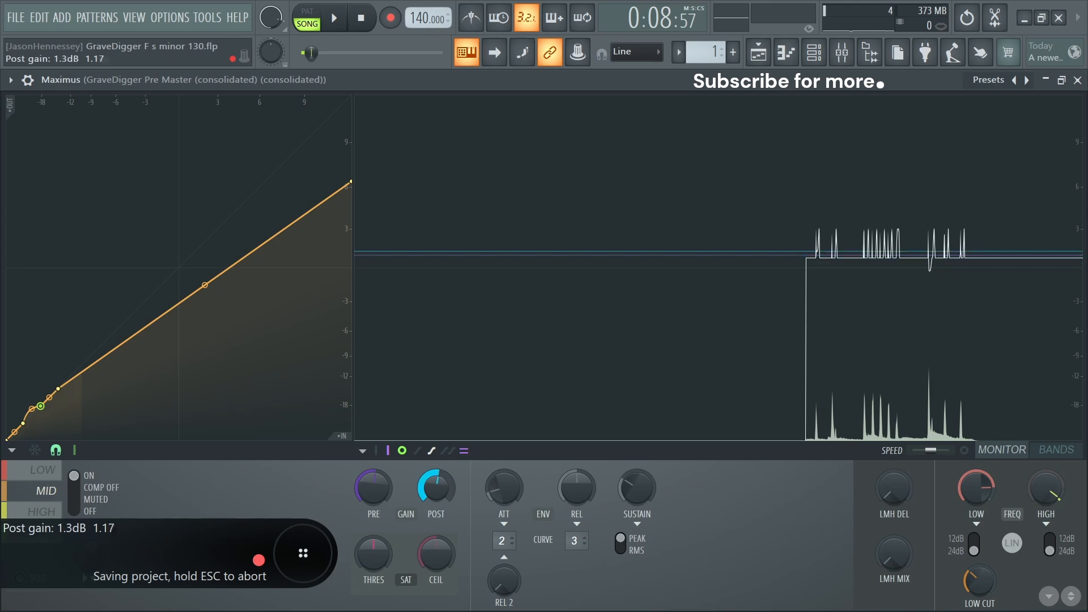
key("space")
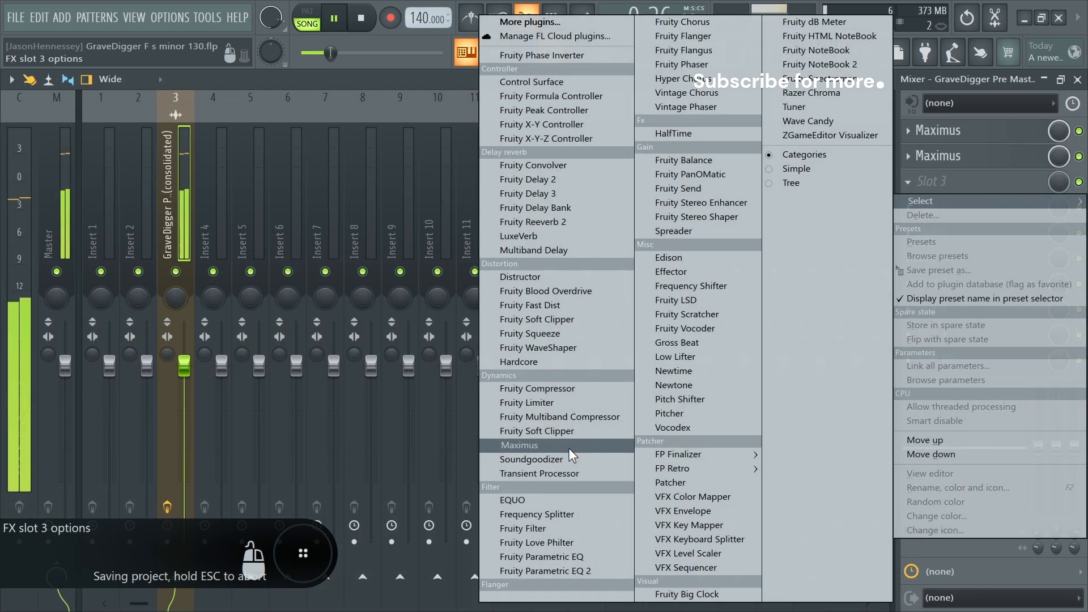
Step: Load a third Maximus in slot 3, lower its LMH delay, LMH mix and low cut, and save the project
left_click(567, 447)
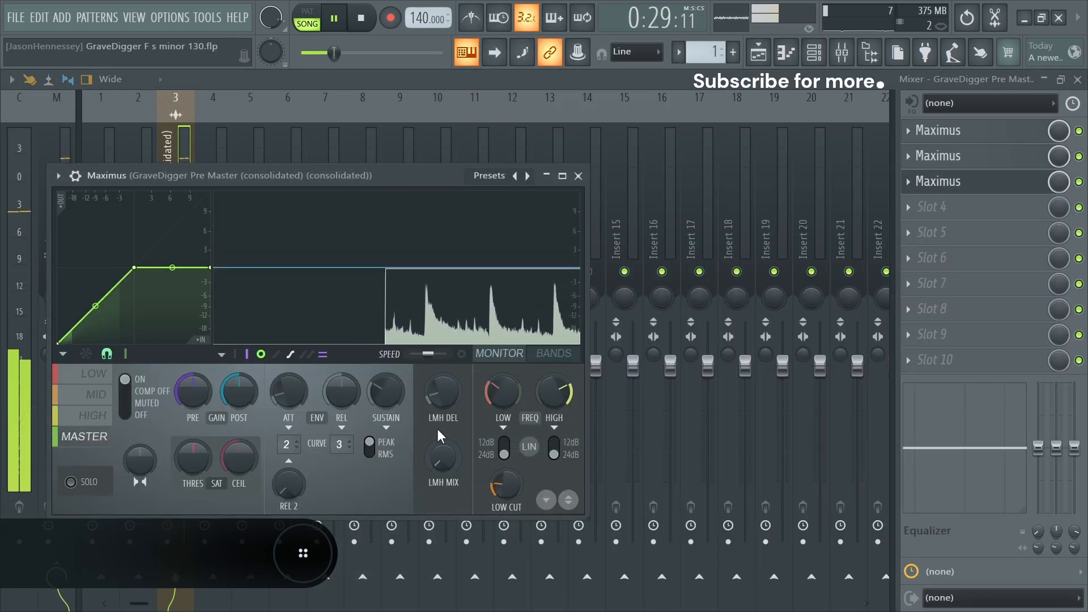
key("ctrl+s")
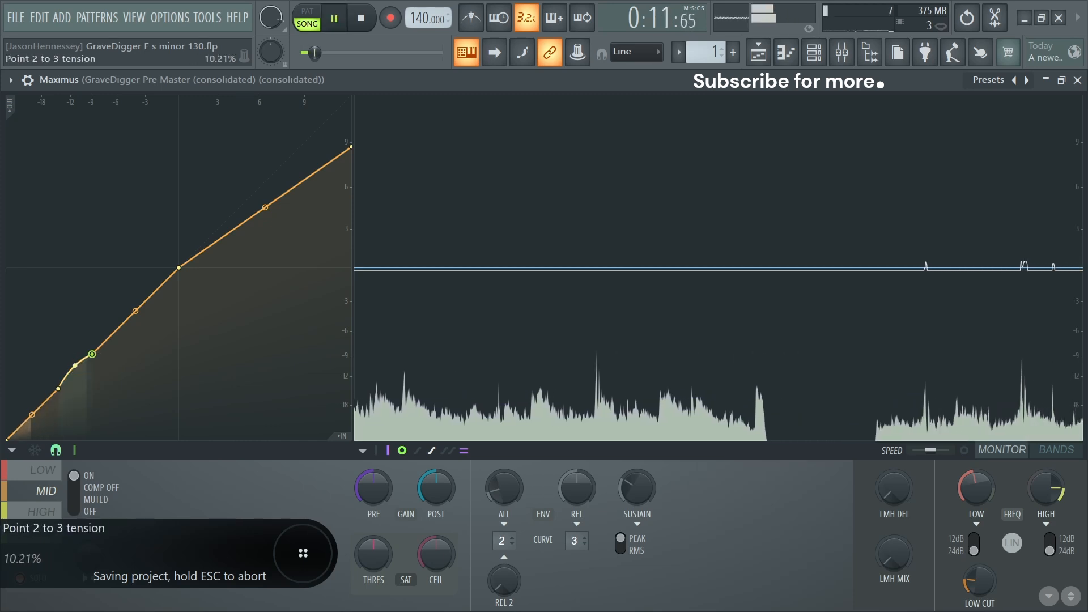
Step: Adjust the third Maximus's MID curve tension between about -14 and -9 dB, and raise the LOW and HIGH end points to about 9 dB
left_click_drag(76, 364, 76, 361)
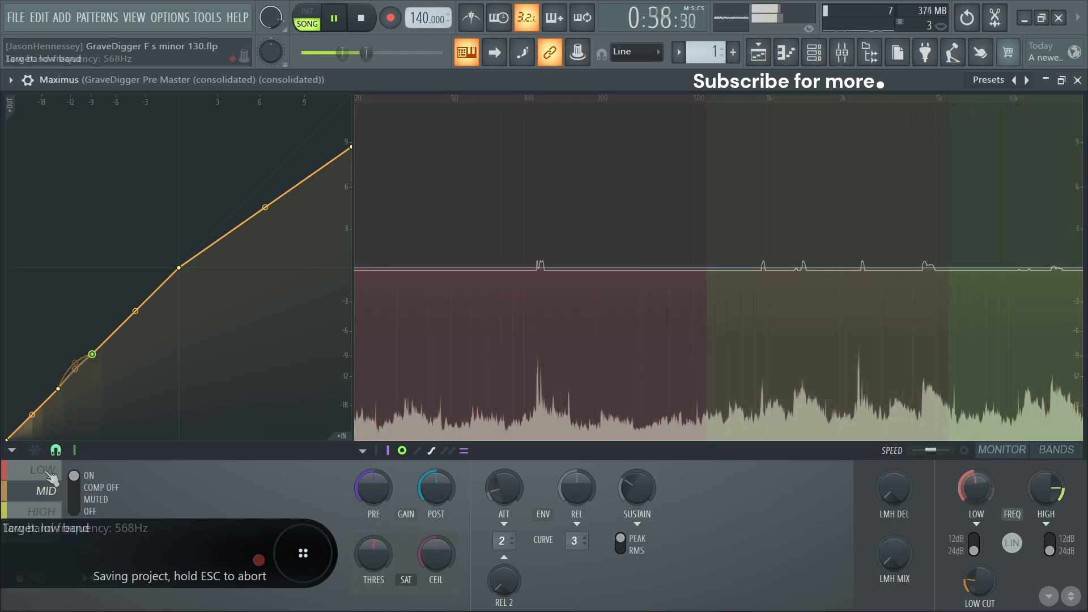
left_click(43, 470)
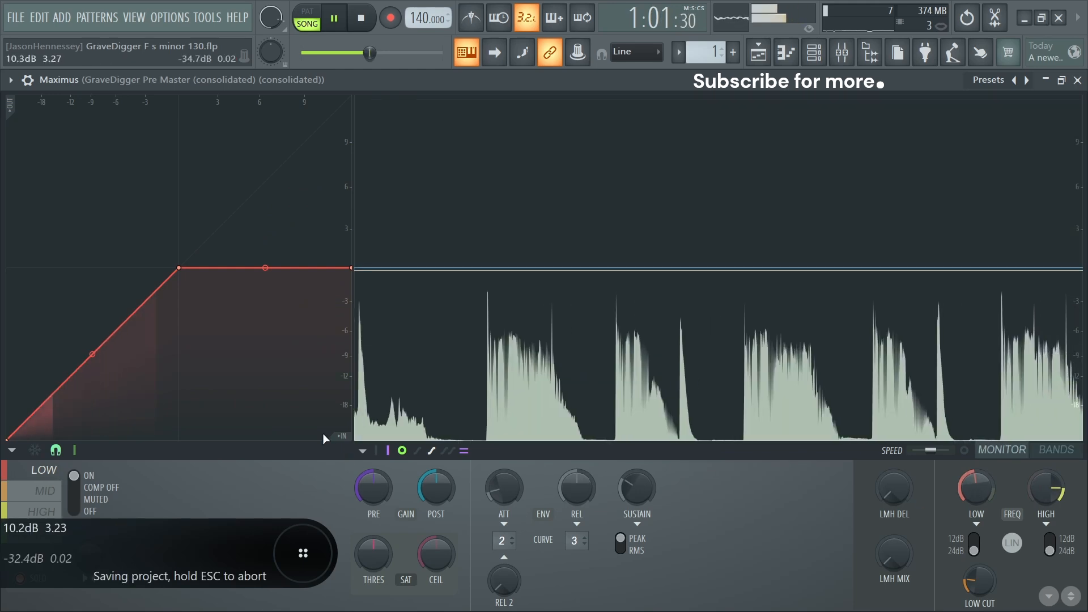
left_click_drag(353, 268, 365, 148)
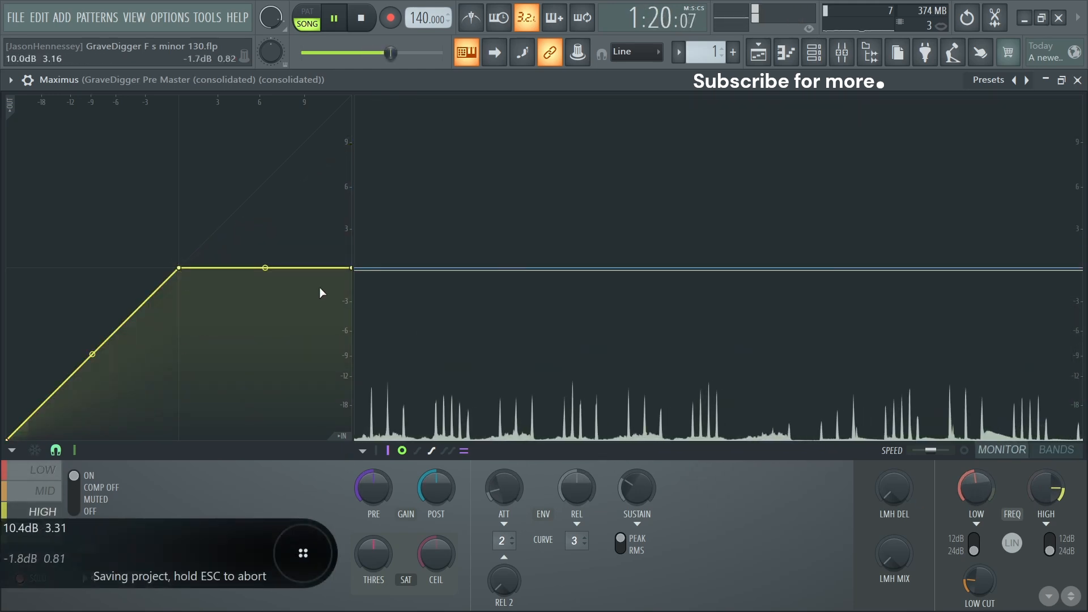
left_click_drag(352, 270, 353, 149)
key("space")
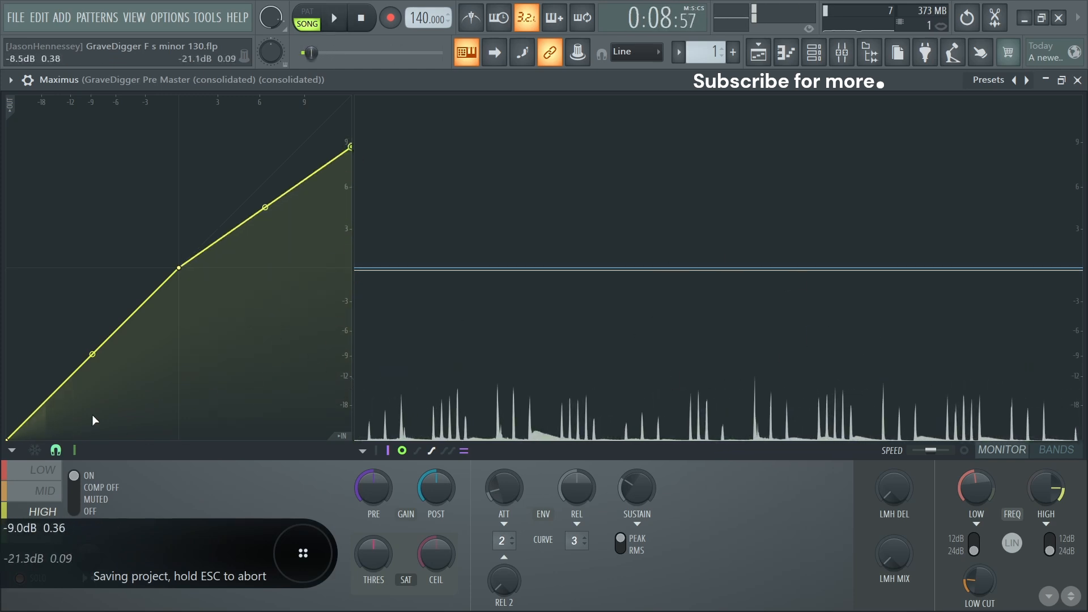
Step: Reshape the third Maximus's HIGH curve with points near -25 and -12 dB, bending its segments, and raise the HIGH pre gain to about 3 dB
right_click(23, 423)
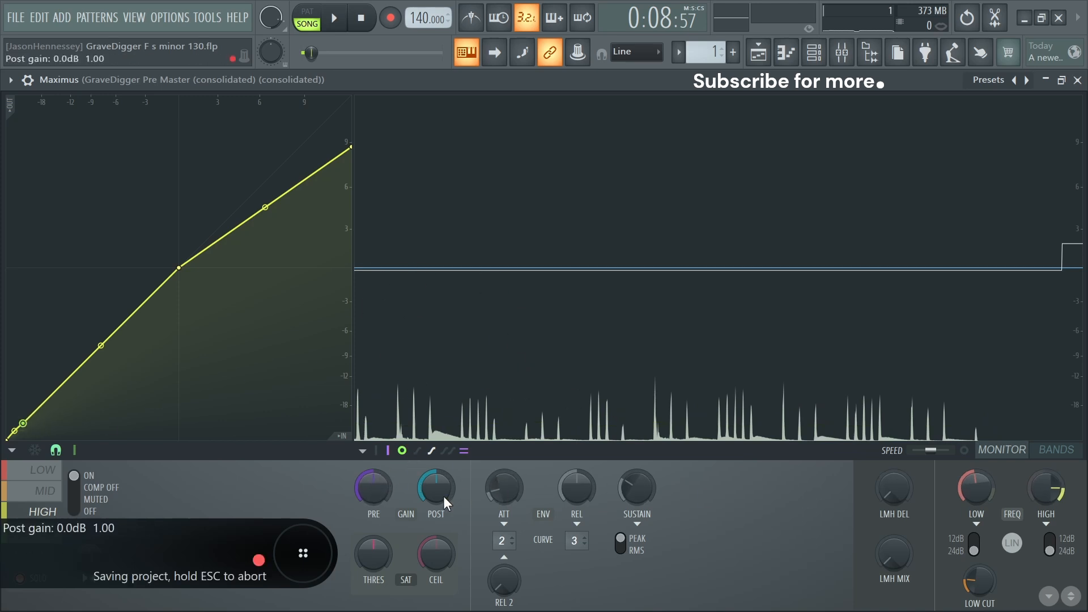
left_click_drag(386, 492, 386, 482)
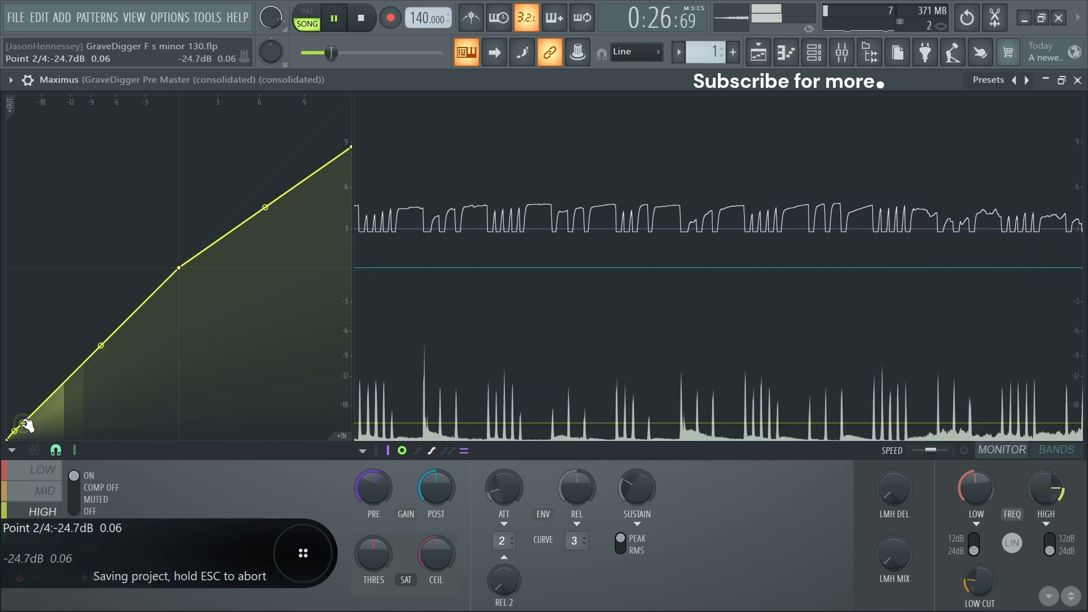
right_click(57, 389)
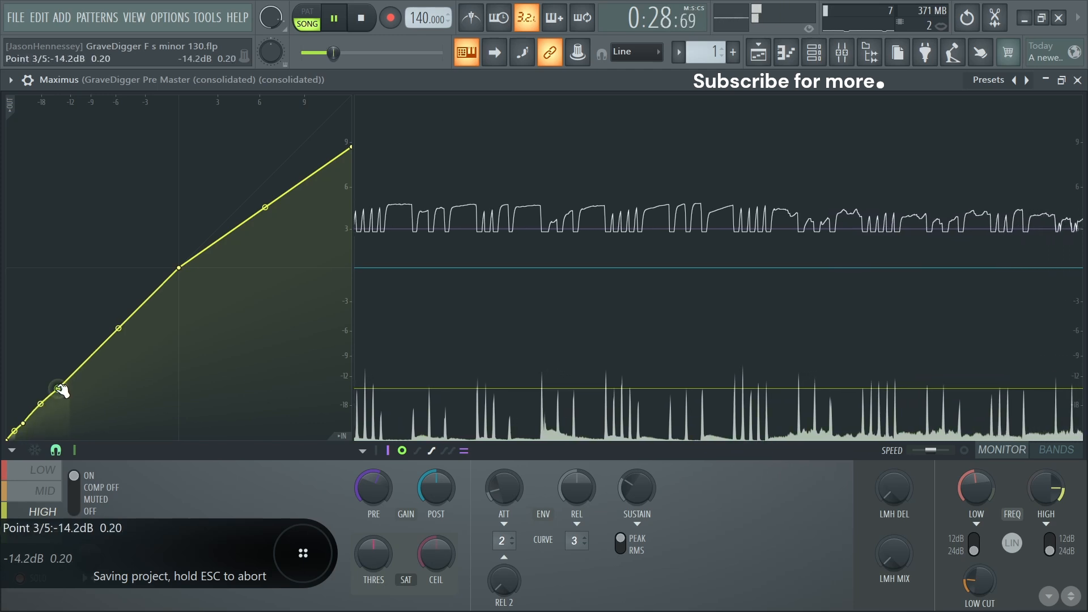
left_click_drag(60, 388, 82, 374)
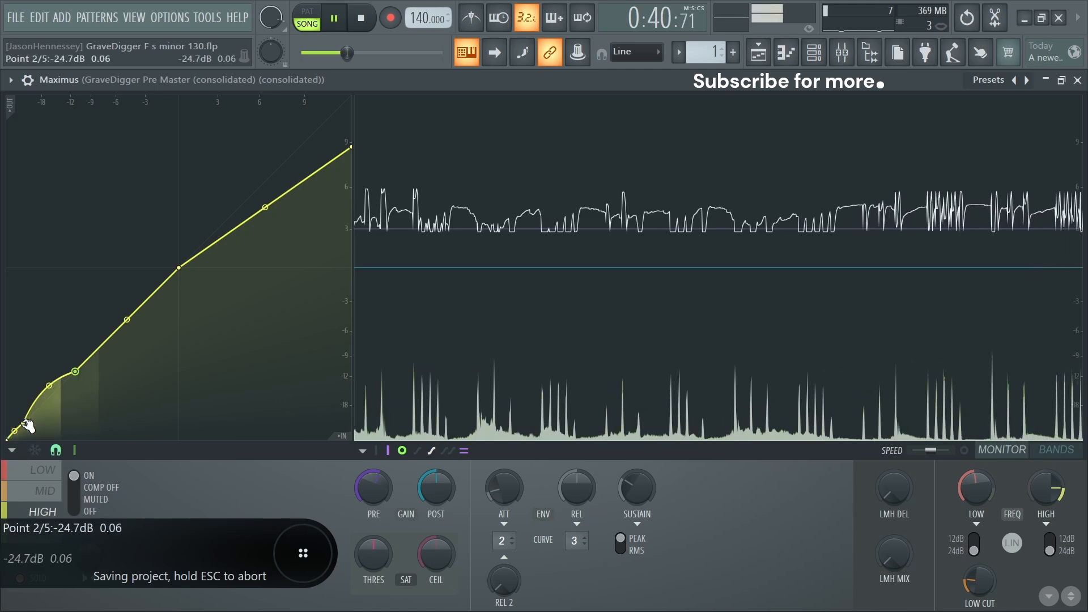
left_click_drag(15, 431, 14, 436)
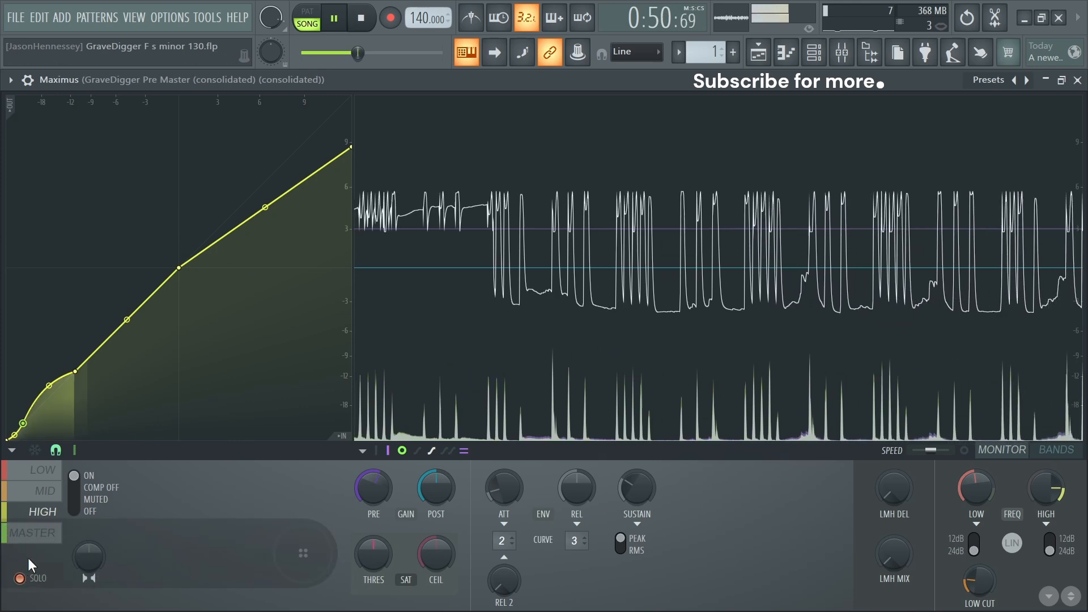
Step: Raise the end point of the third Maximus's MASTER curve to about 9 dB and pull its 0 dB knee point down
left_click(33, 533)
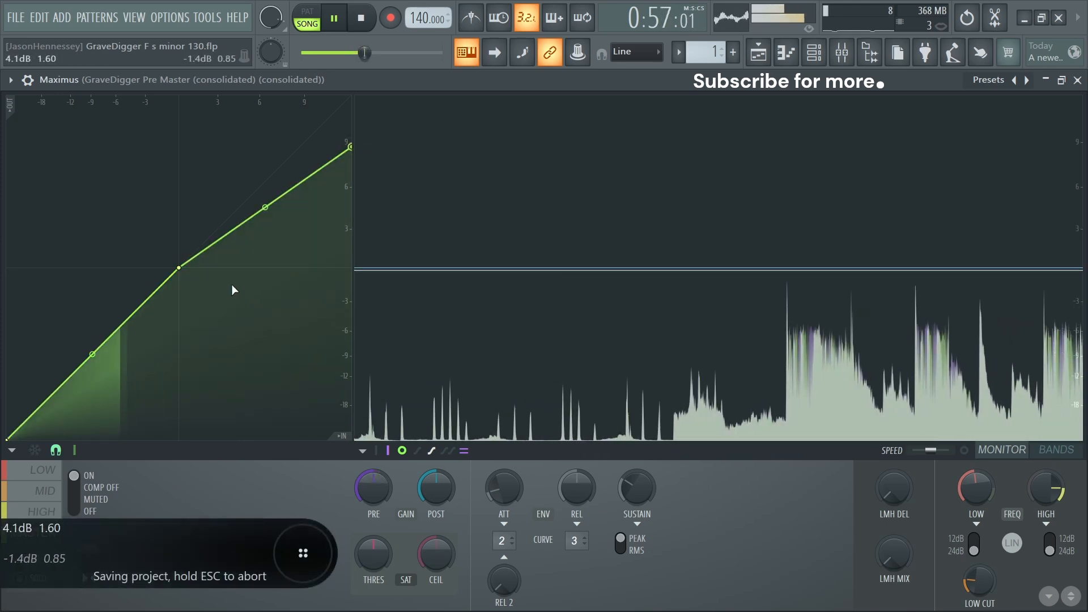
left_click_drag(179, 268, 162, 290)
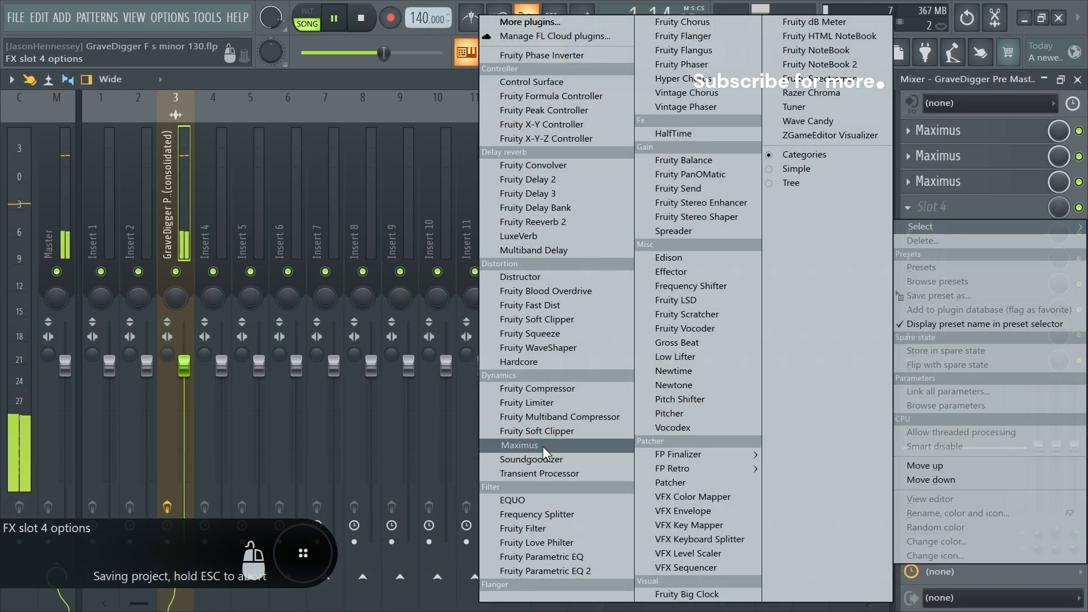
Step: Load a fourth Maximus in slot 4, bend its MID curve upward between about -12 and -9 dB, add a point near -25 dB, and save
left_click(518, 446)
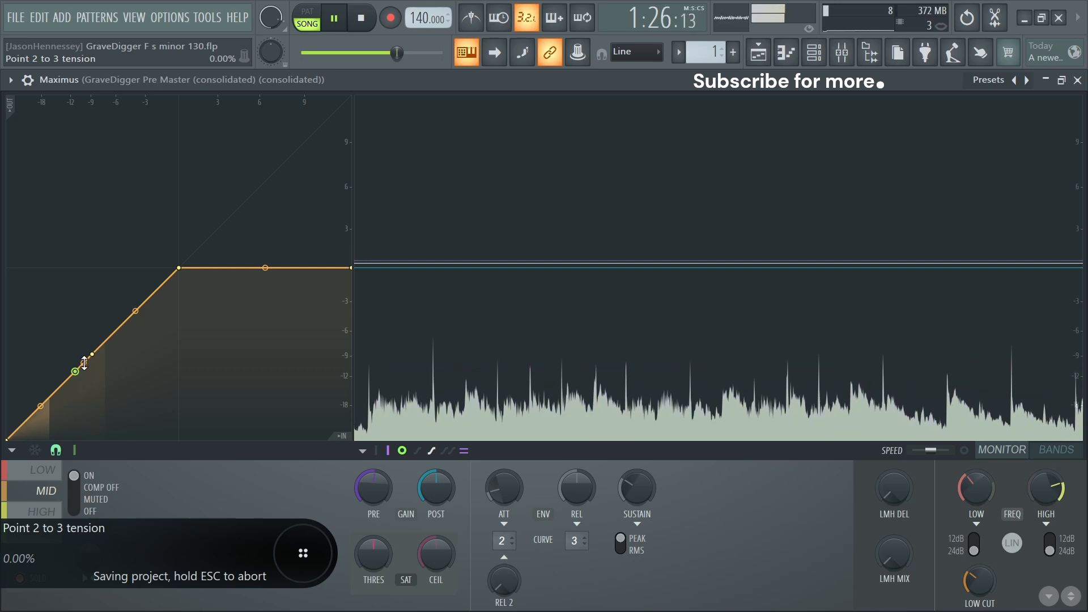
left_click_drag(84, 362, 84, 355)
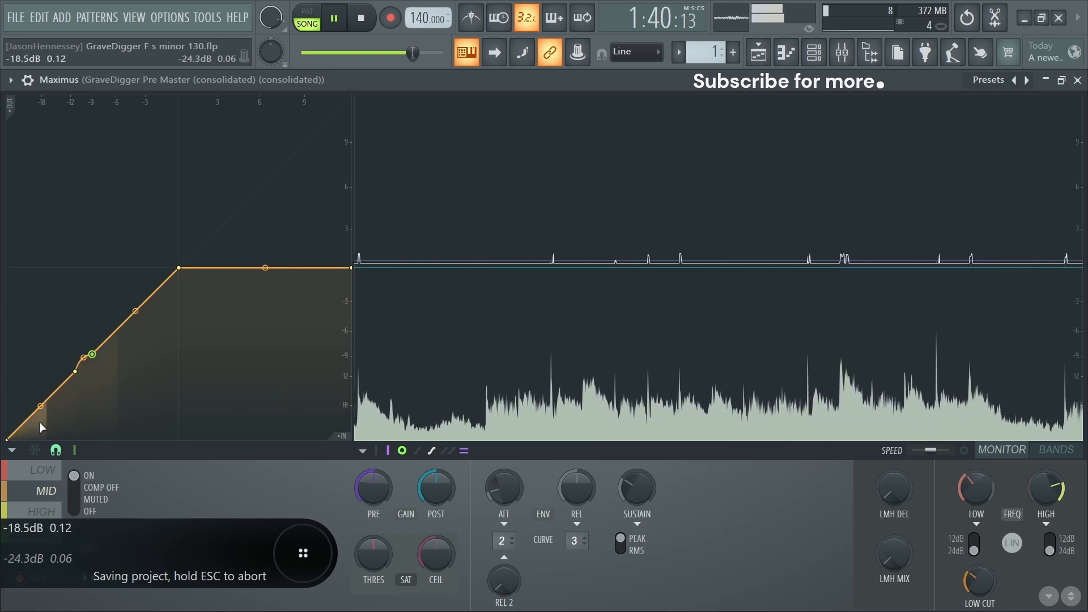
right_click(23, 423)
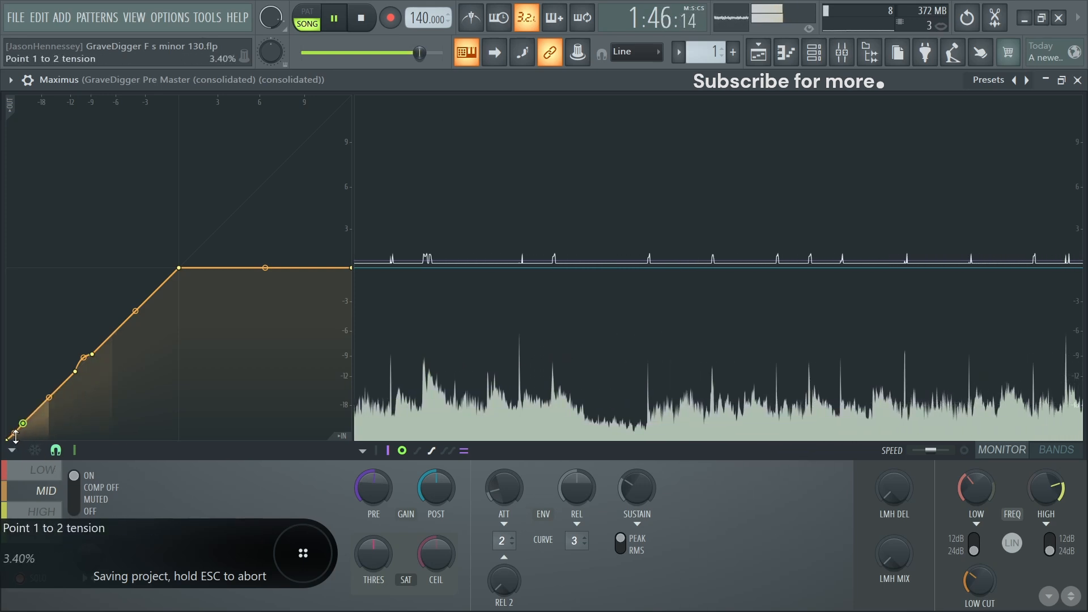
key("ctrl+s")
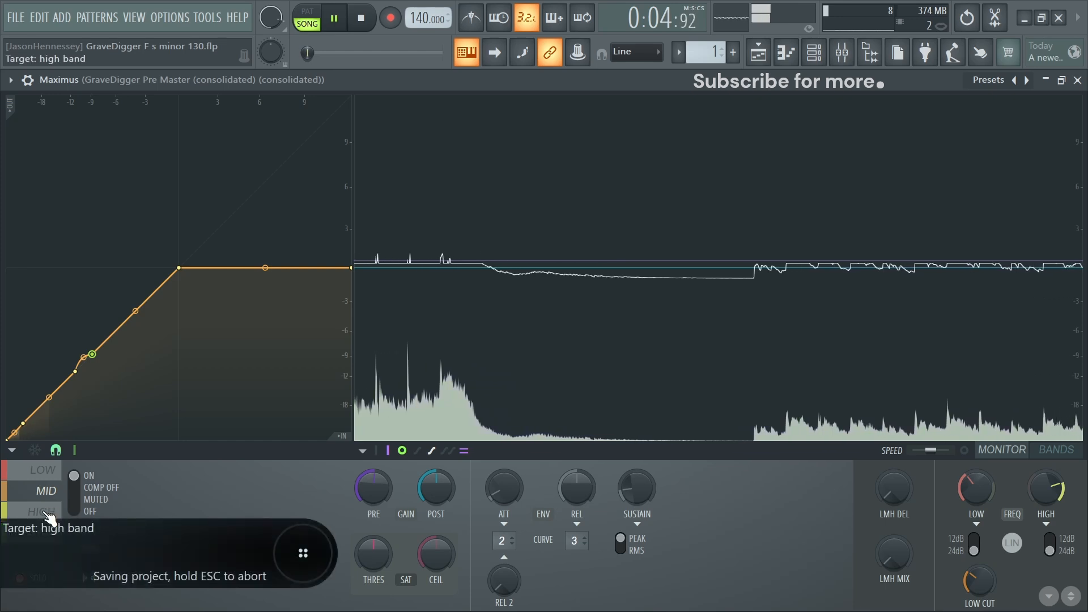
Step: Shorten the fourth Maximus's HIGH release time, and reshape its MASTER curve with the end point at about 9 dB and the knee near -3 dB
left_click(49, 513)
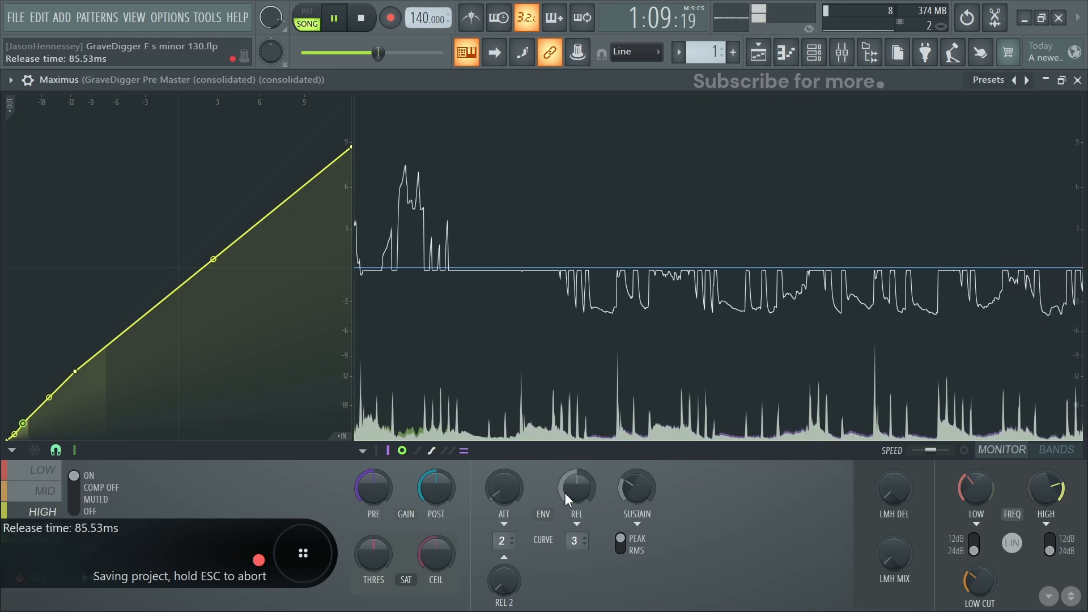
scroll(565, 492, "down", 3)
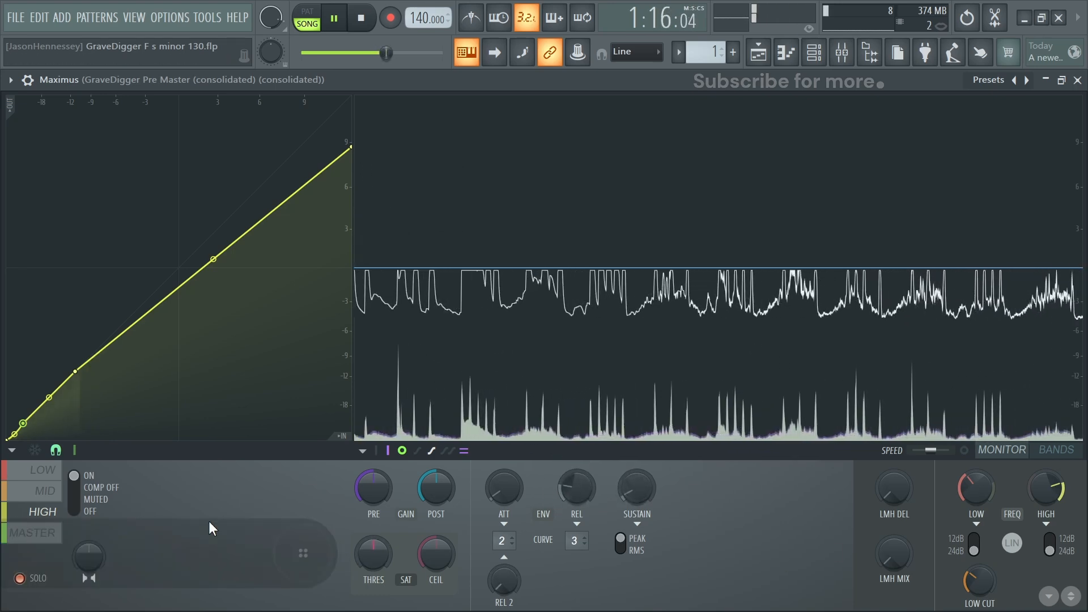
left_click(36, 534)
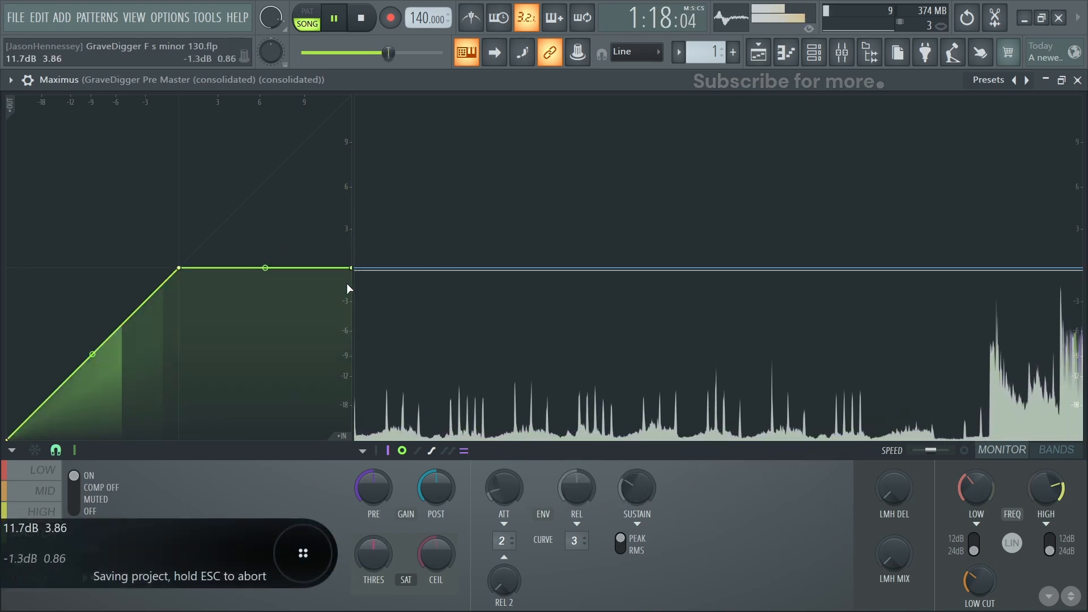
left_click_drag(354, 272, 351, 145)
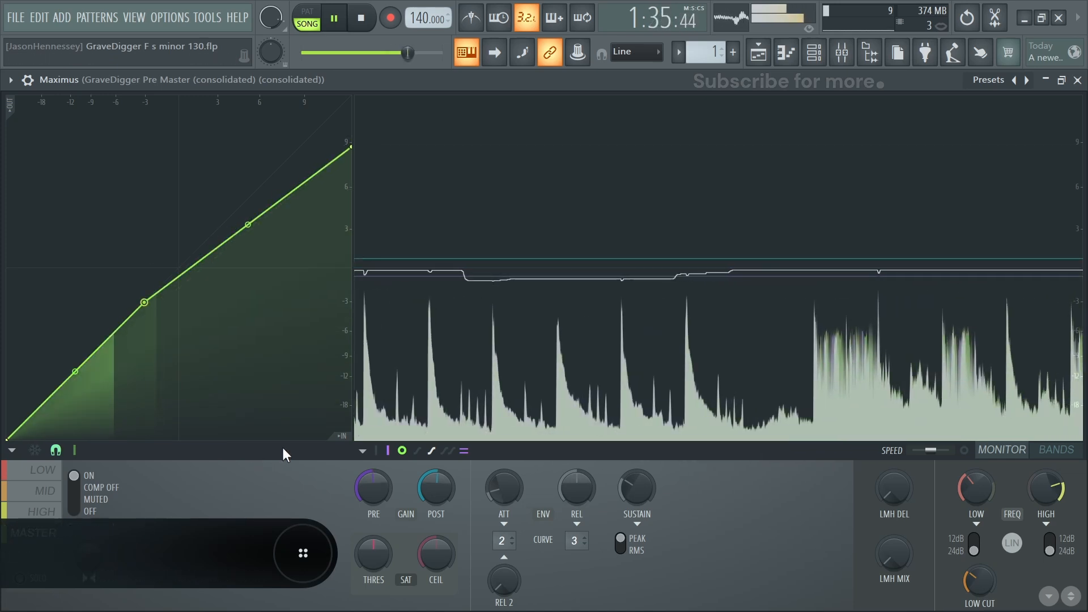
Step: Close the fourth Maximus, show the playlist and stop playback
left_click(1078, 81)
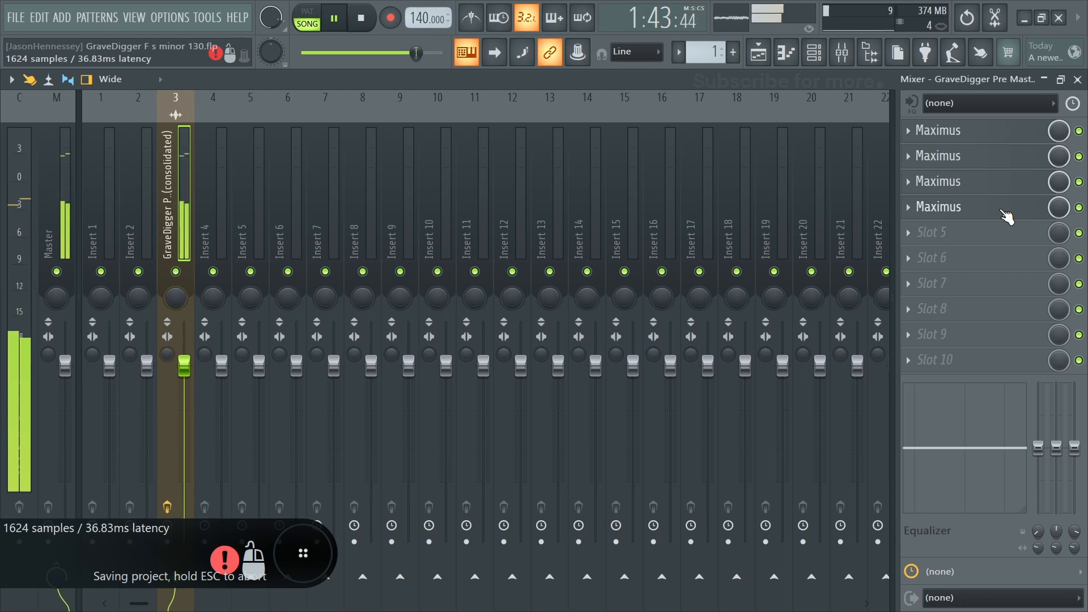
key("F5")
key("space")
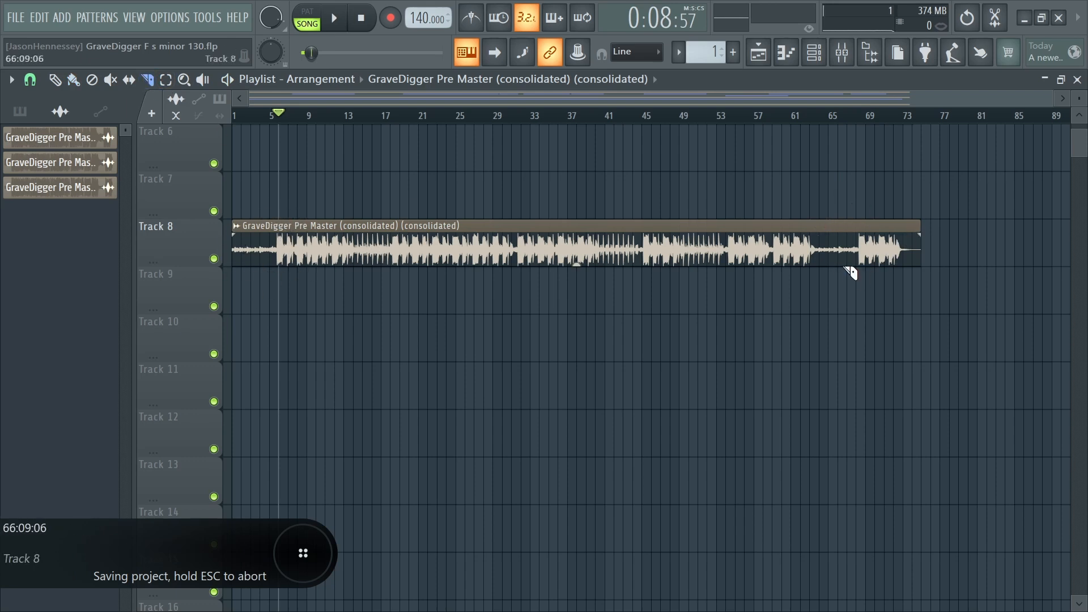
Step: Try slicing the Track 8 audio clip in bar 5, just before the first loud section, and undo the slice
scroll(194, 254, "up", 15)
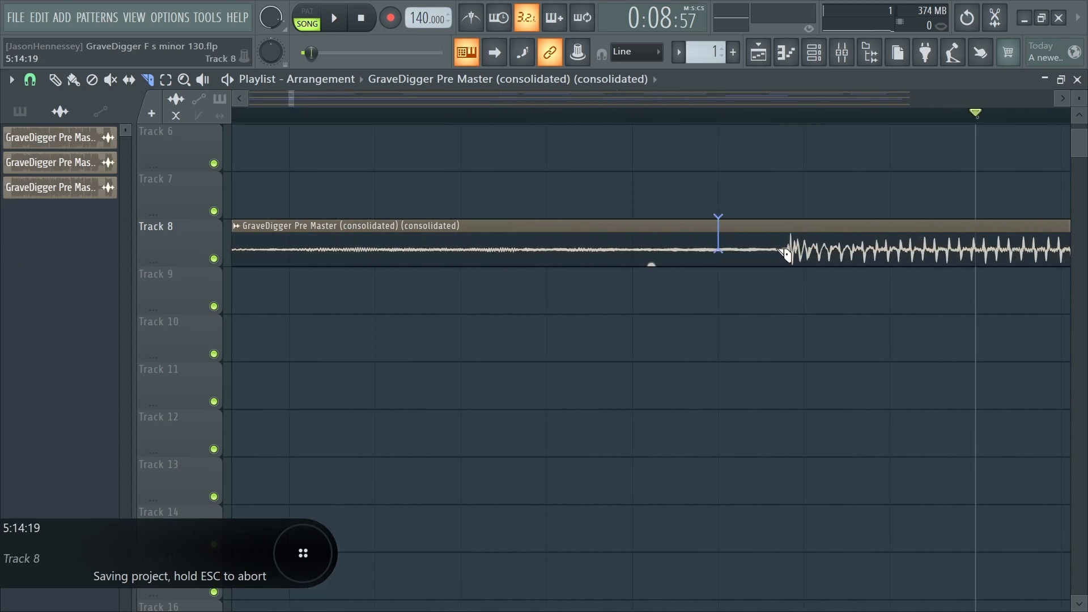
scroll(828, 282, "up", 1)
scroll(800, 281, "down", 15)
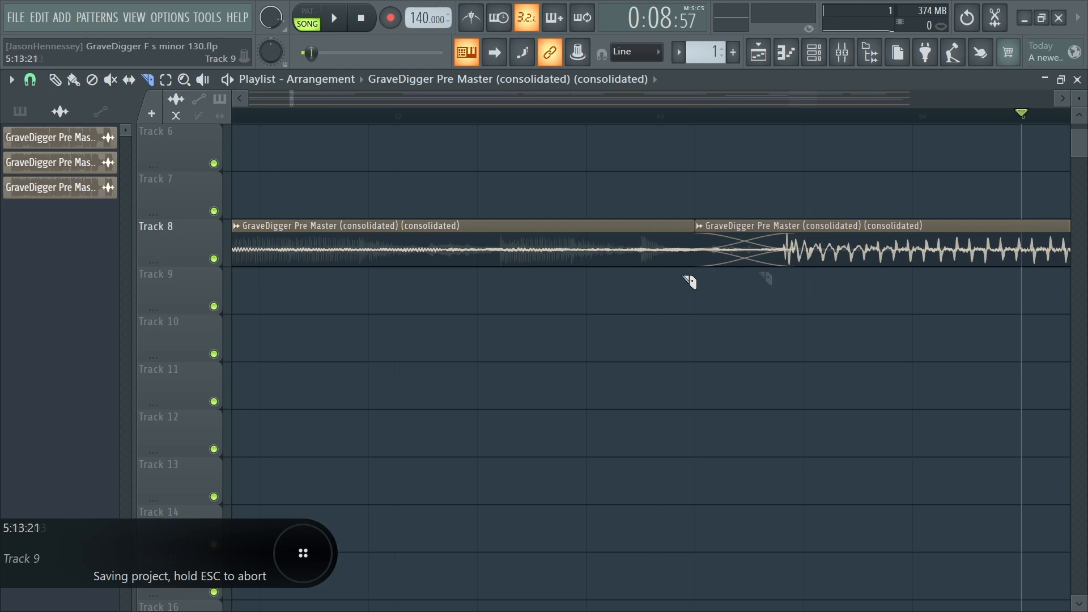
key("ctrl+z")
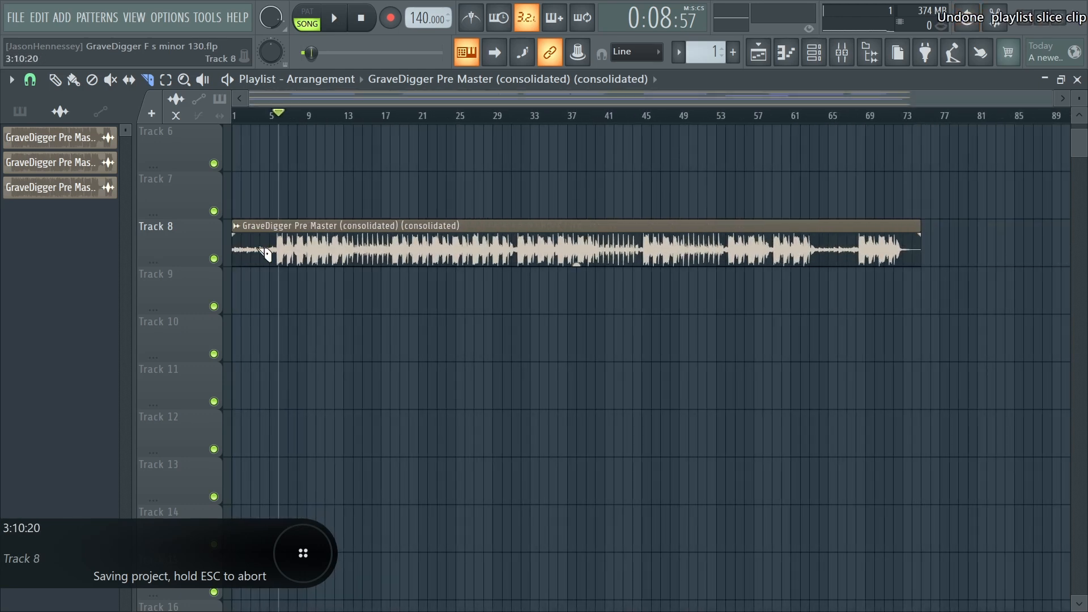
Step: Save the project, create a volume automation clip for the Track 8 audio clip, and place it on Track 9
left_click(15, 17)
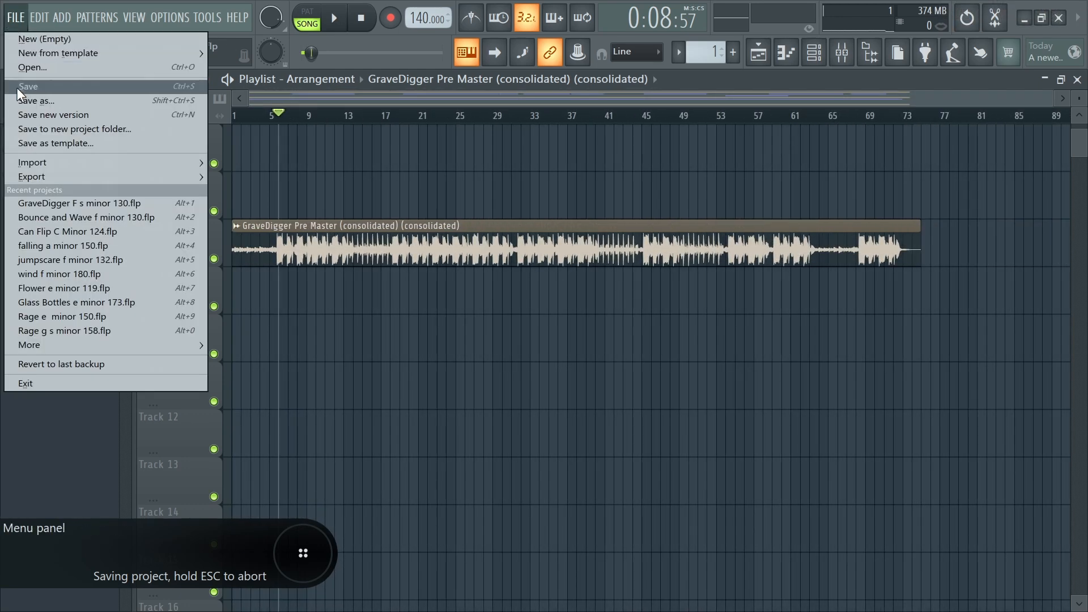
left_click(28, 87)
left_click(237, 228)
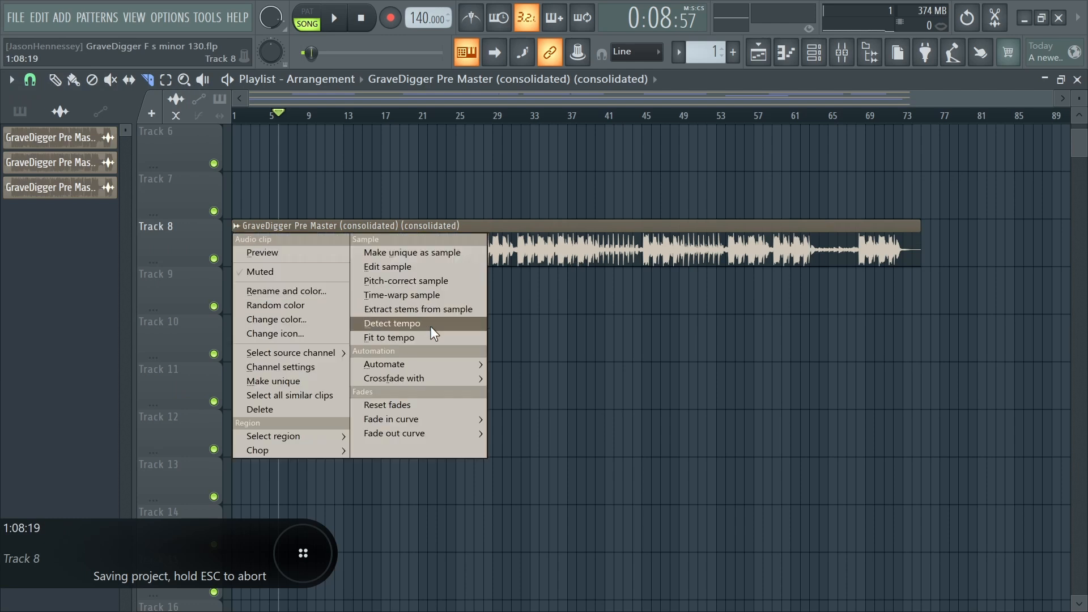
mouse_move(425, 371)
left_click(518, 379)
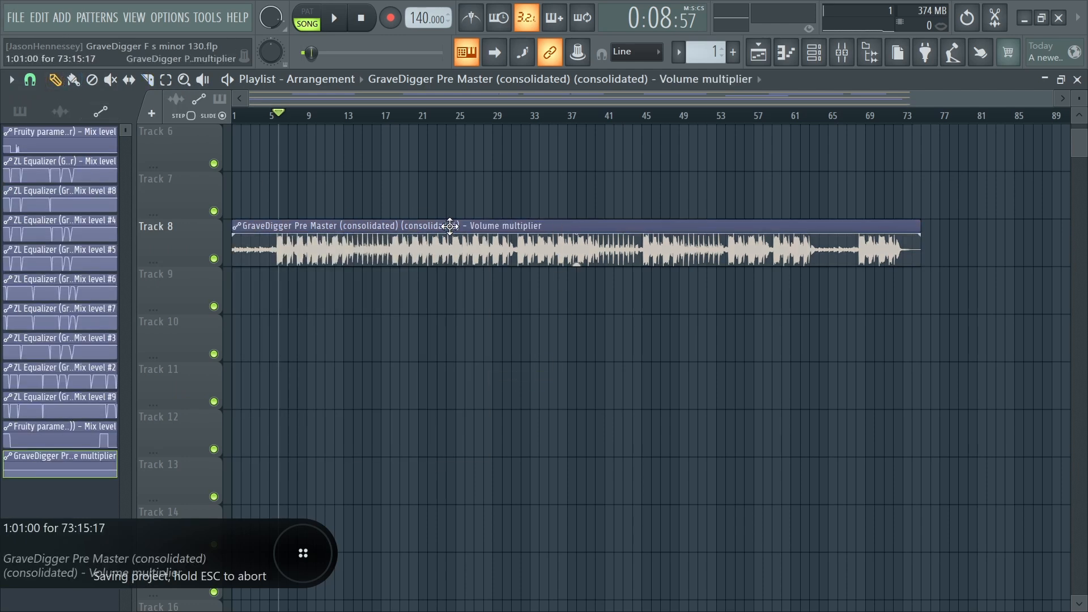
left_click_drag(450, 224, 425, 291)
scroll(278, 290, "up", 1)
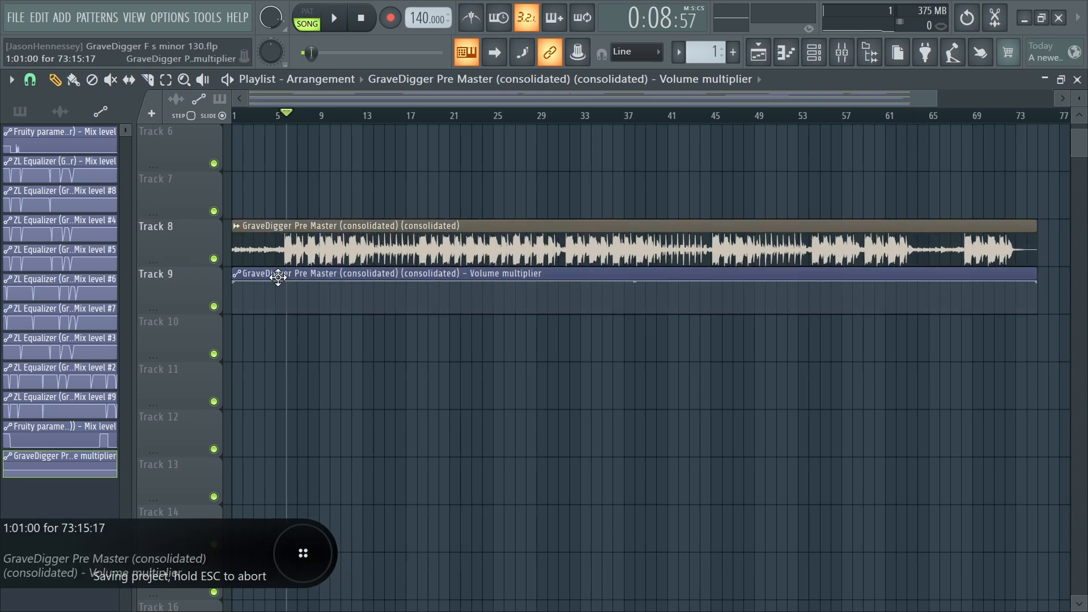
double_click(276, 277)
left_click_drag(373, 185, 373, 158)
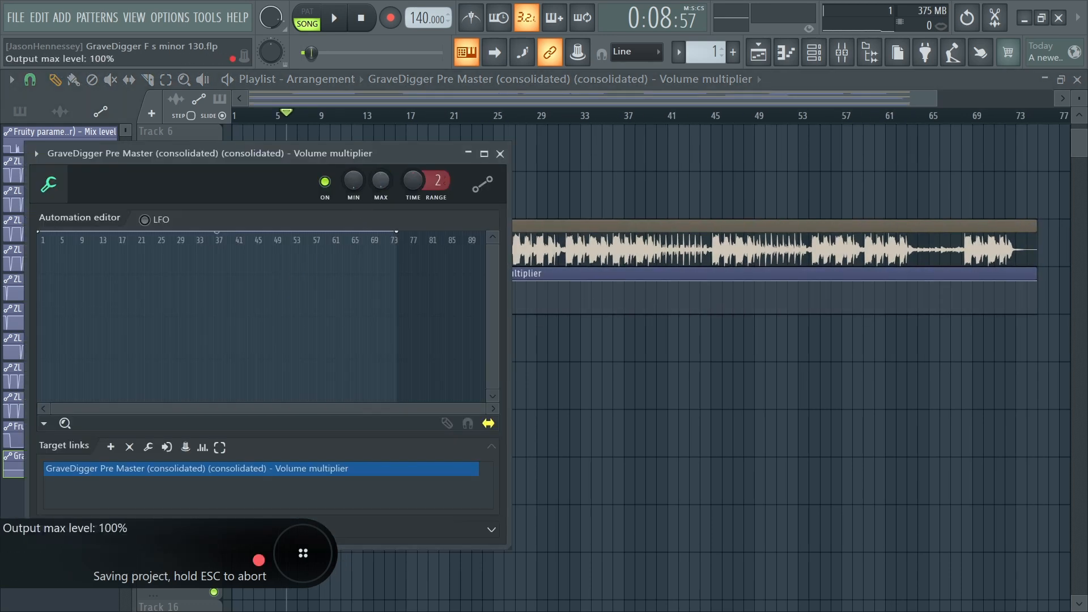
key("Escape")
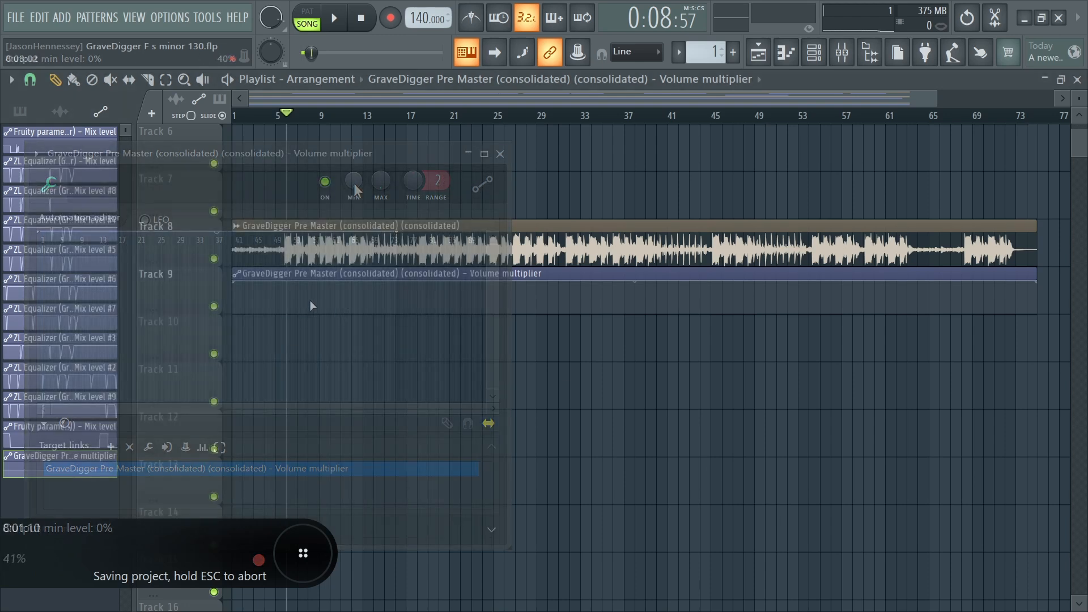
Step: Set both the first and the last point of the Track 9 volume automation to 0.5
right_click(237, 284)
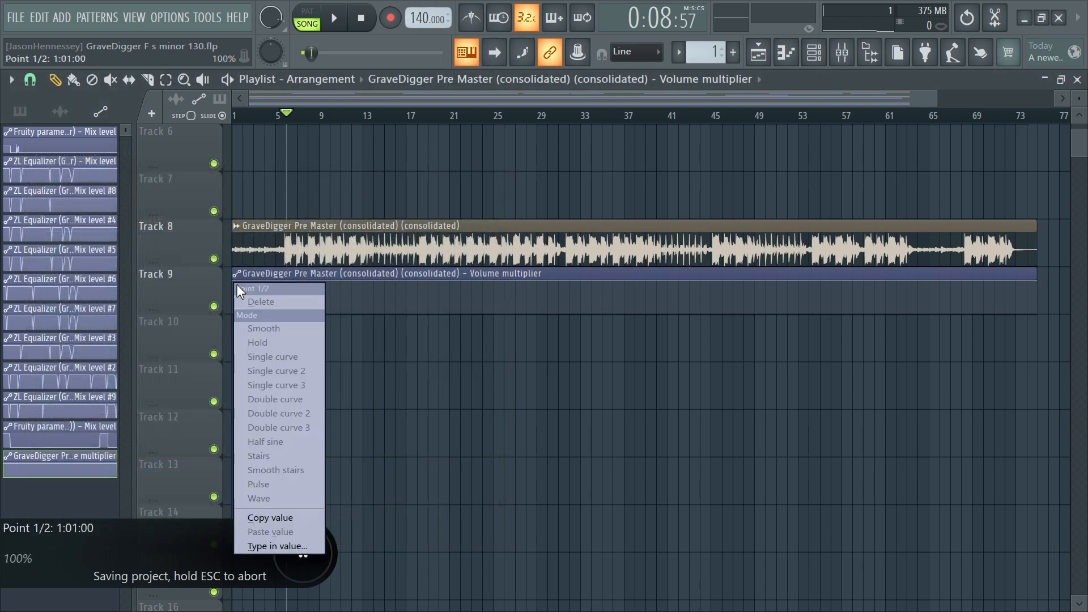
left_click(289, 540)
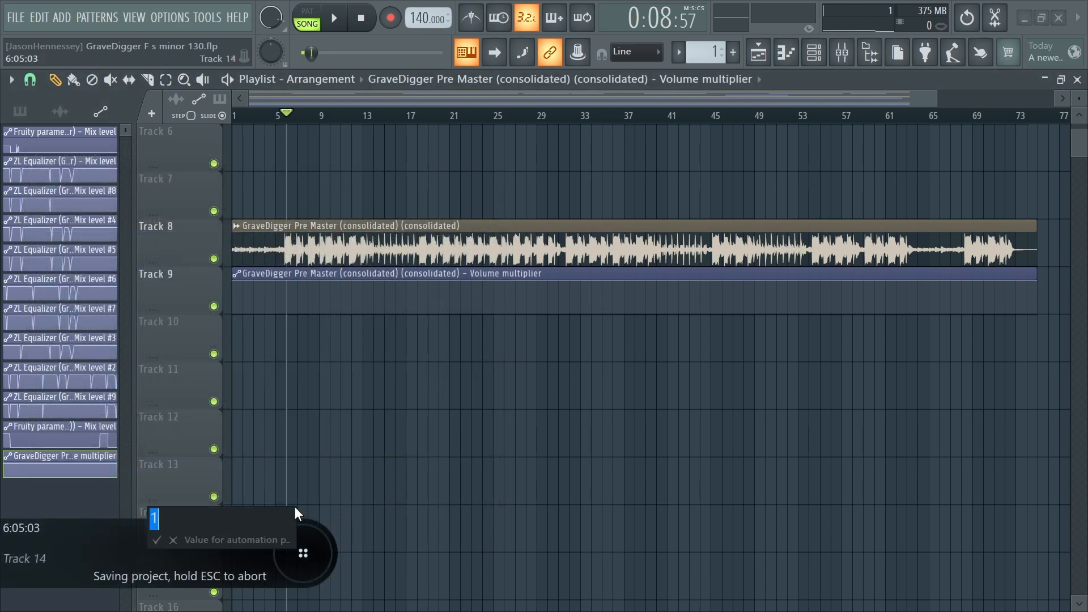
type(".50")
key("Return")
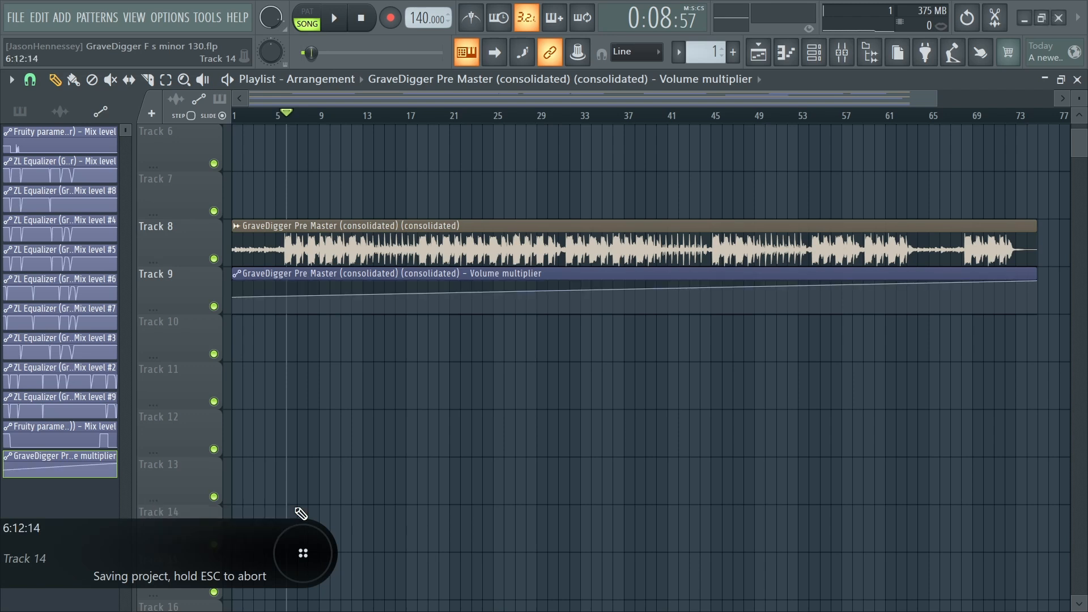
right_click(1039, 282)
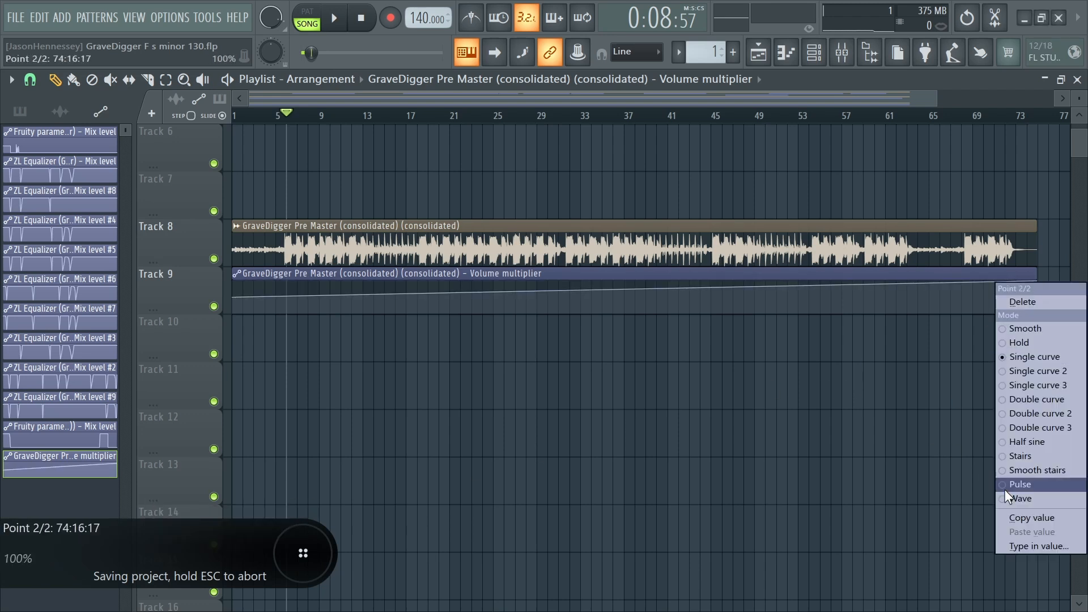
left_click(1011, 547)
type(".")
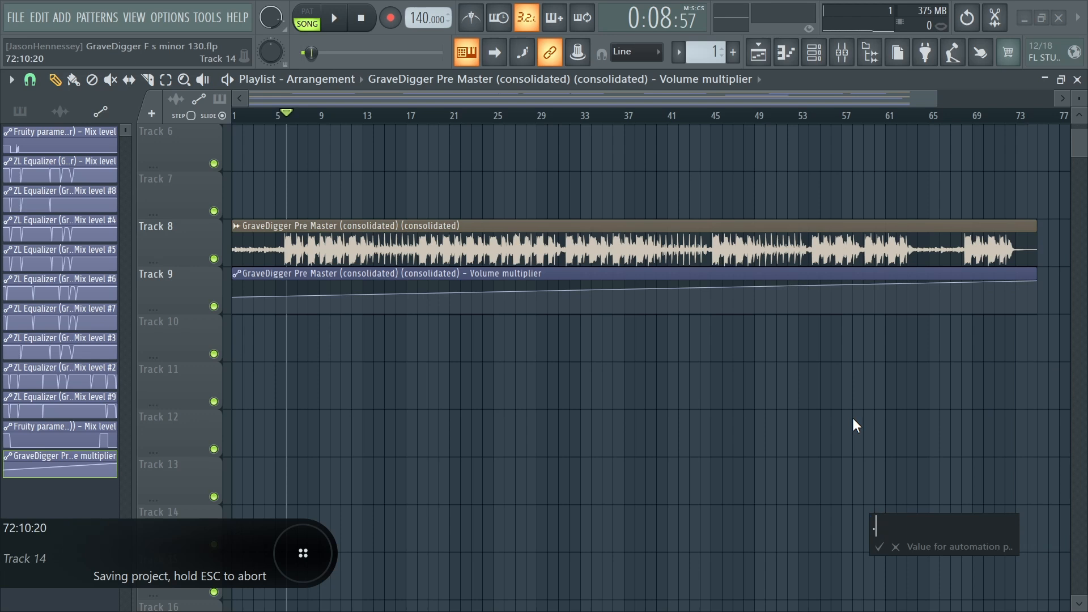
type("5")
key("Return")
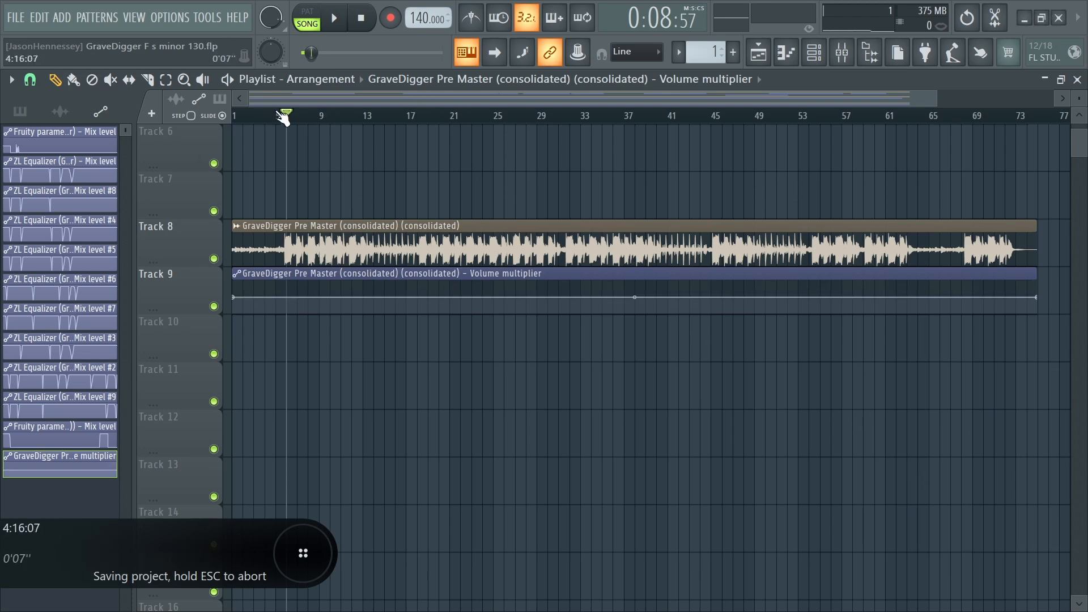
Step: Play the entry into the first loud section and raise the first point of the Track 9 volume automation to about 62%
key("space")
scroll(289, 181, "up", 4)
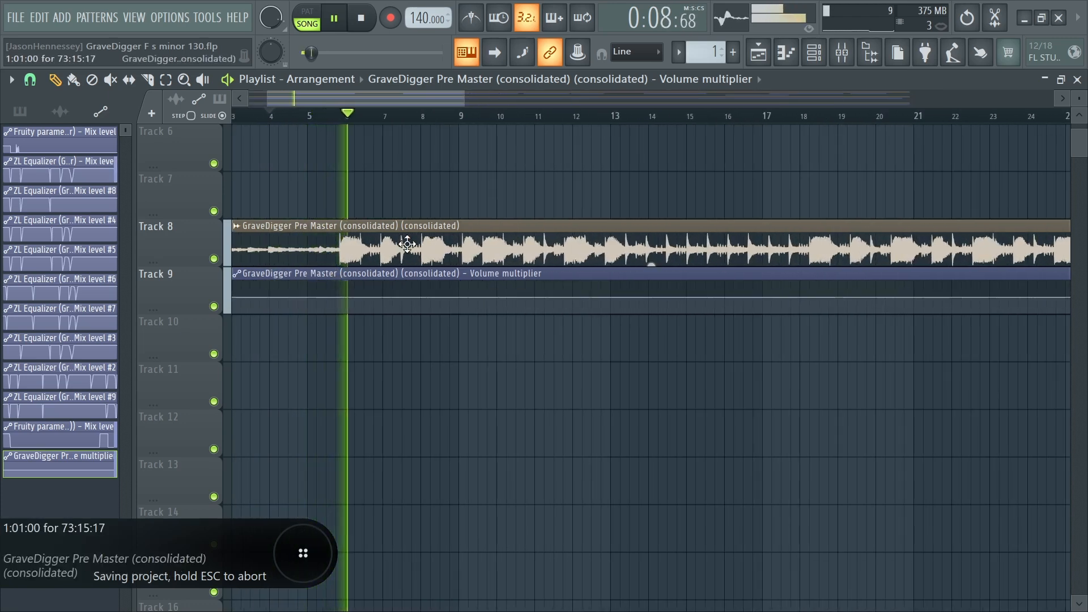
scroll(304, 222, "down", 4)
key("space")
scroll(240, 299, "up", 4)
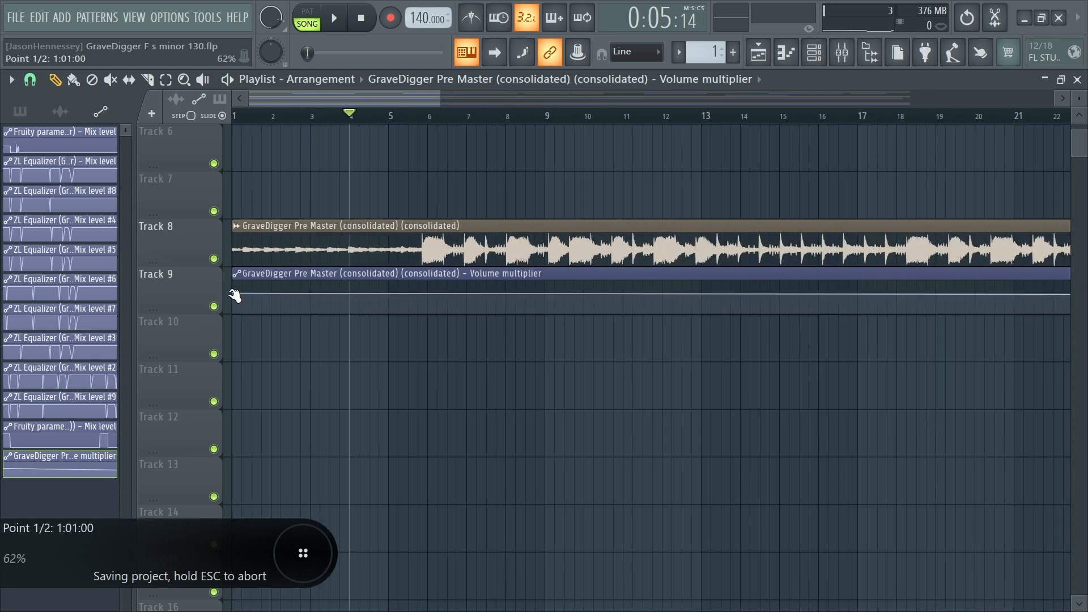
Step: Add a vertical drop in the Track 9 volume automation at 5:14:00, with its lower point set to 0.5
scroll(340, 292, "up", 4)
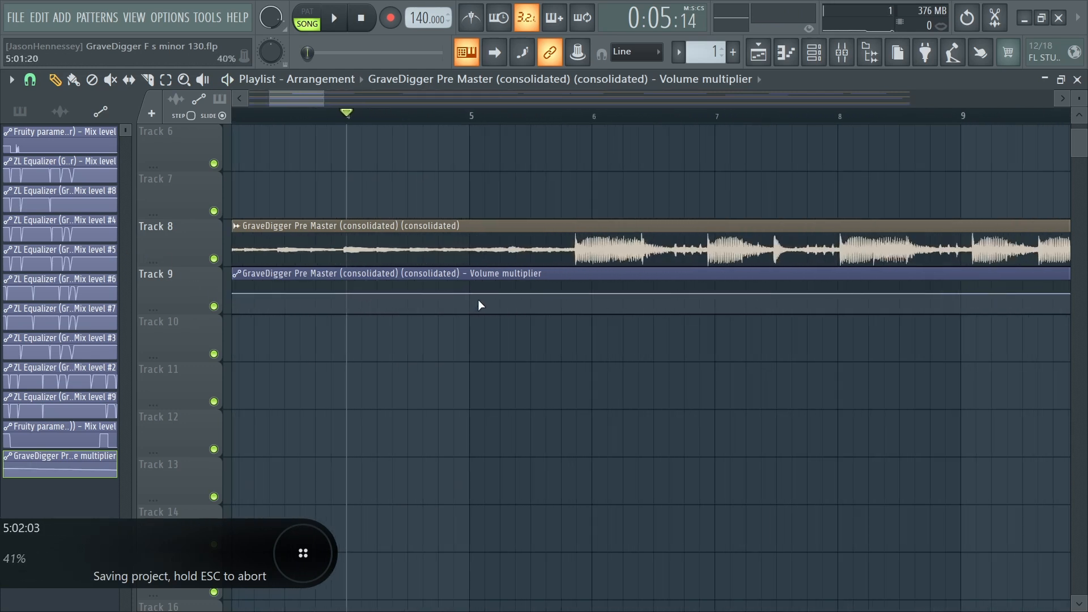
right_click(591, 292)
scroll(590, 295, "up", 4)
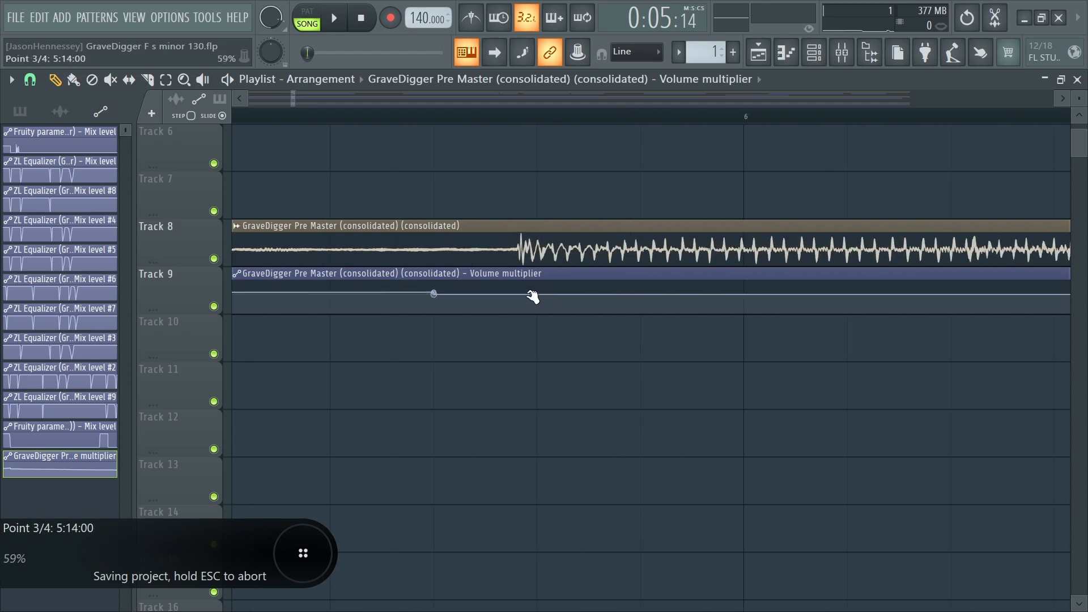
left_click_drag(533, 296, 505, 304)
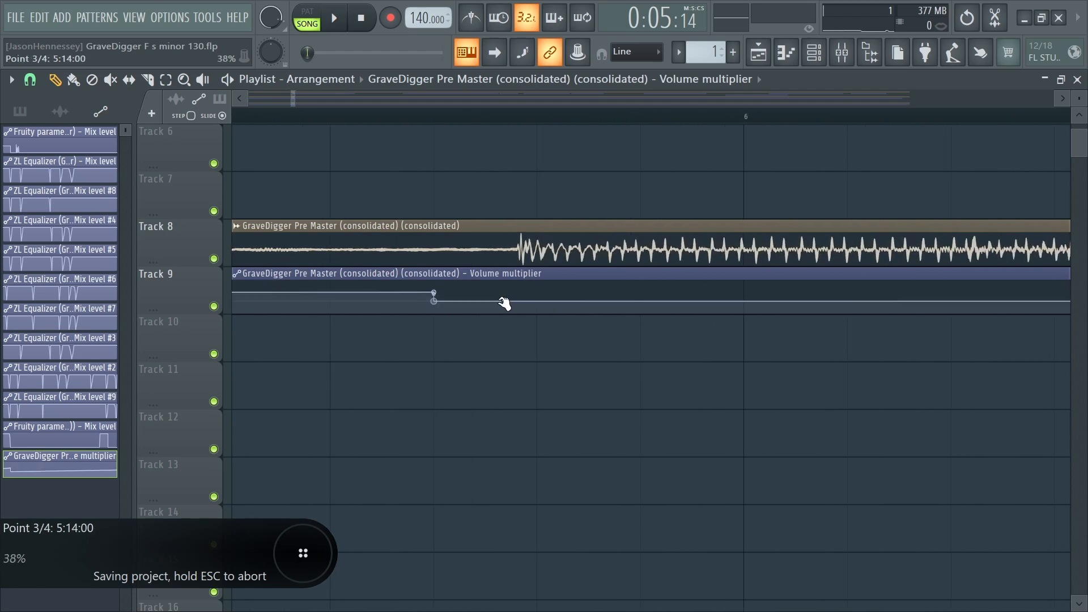
right_click(434, 304)
left_click(463, 567)
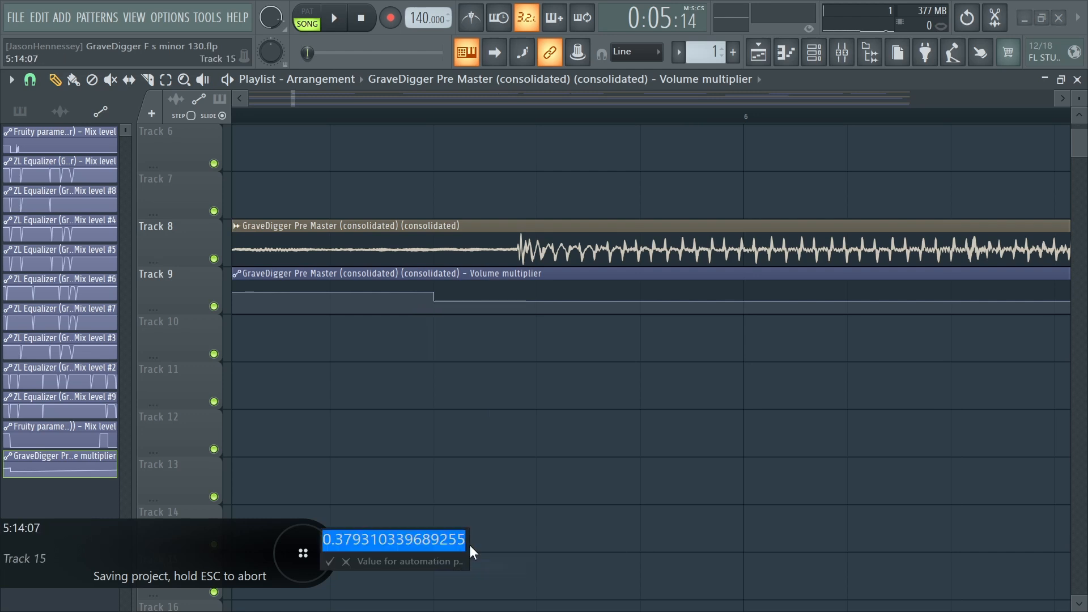
type("0.5")
key("Return")
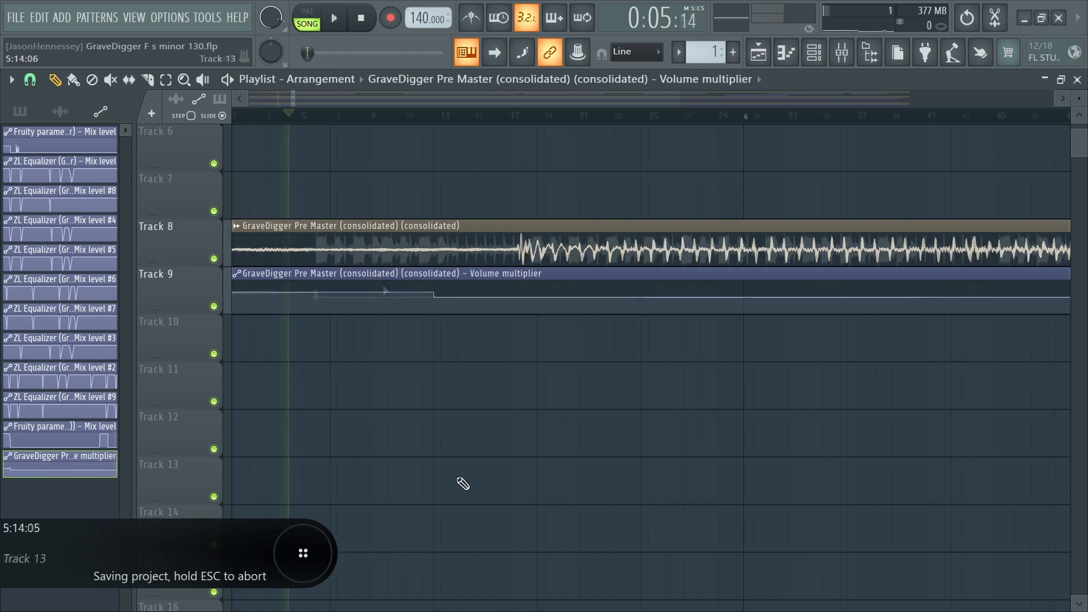
Step: Play back the volume drop into the first loud section to check the level change
scroll(510, 369, "down", 5)
key("space")
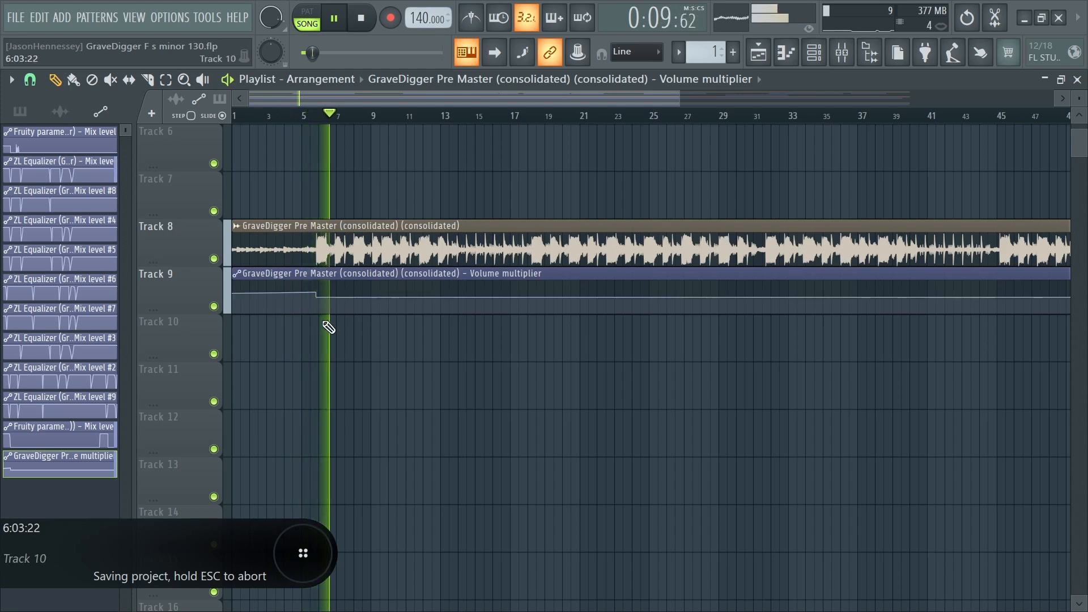
scroll(309, 304, "down", 3)
scroll(250, 292, "up", 3)
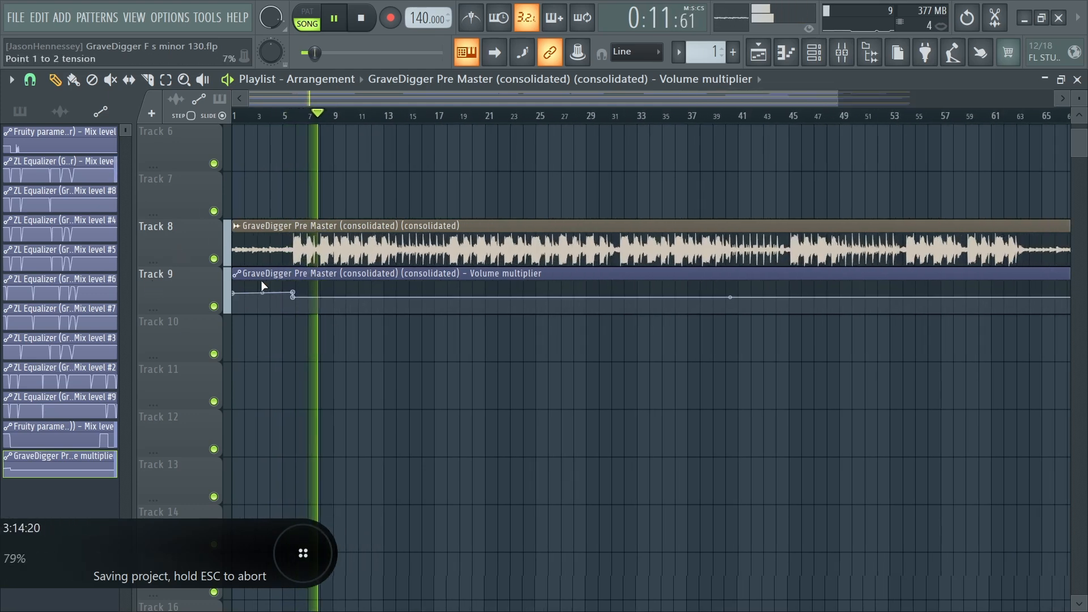
scroll(198, 266, "up", 2)
scroll(239, 301, "down", 3)
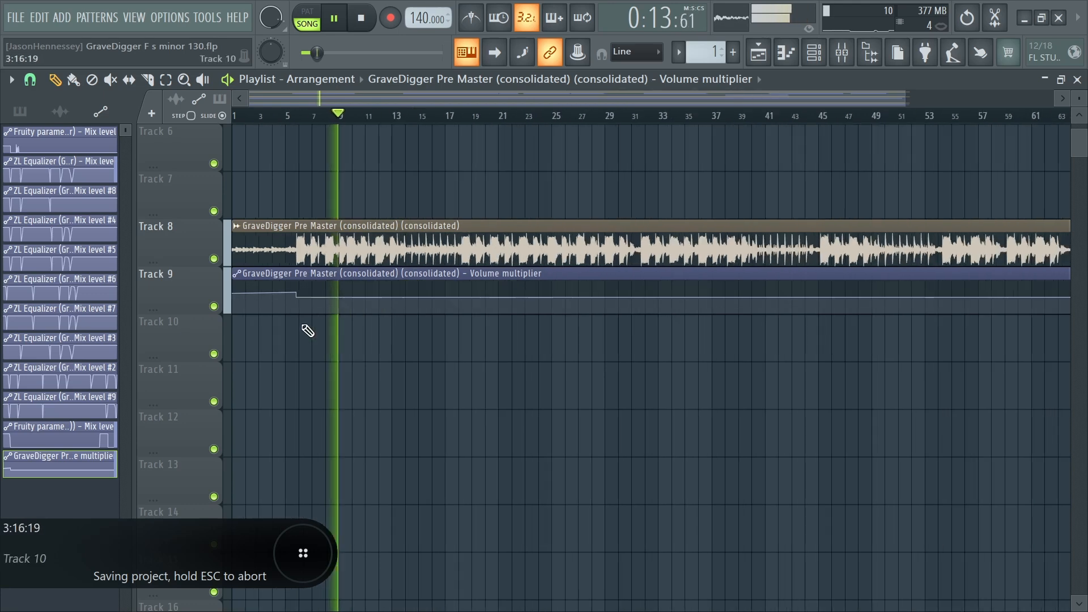
Step: Play the song from bar 61 to hear how the loud section leads into the late quiet passage
left_click(795, 116)
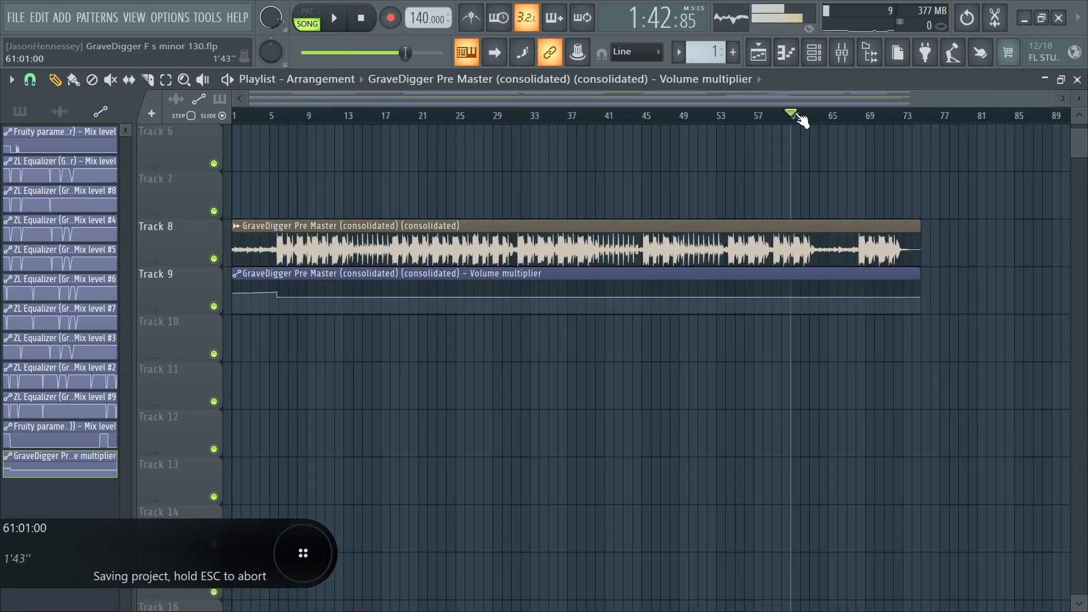
key("space")
scroll(849, 293, "up", 5)
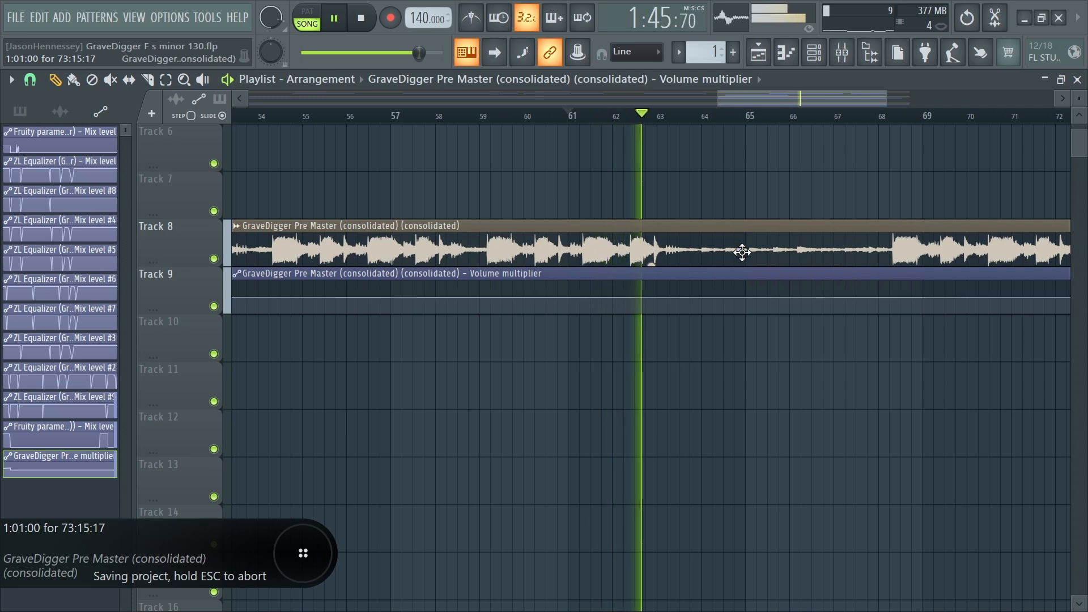
key("space")
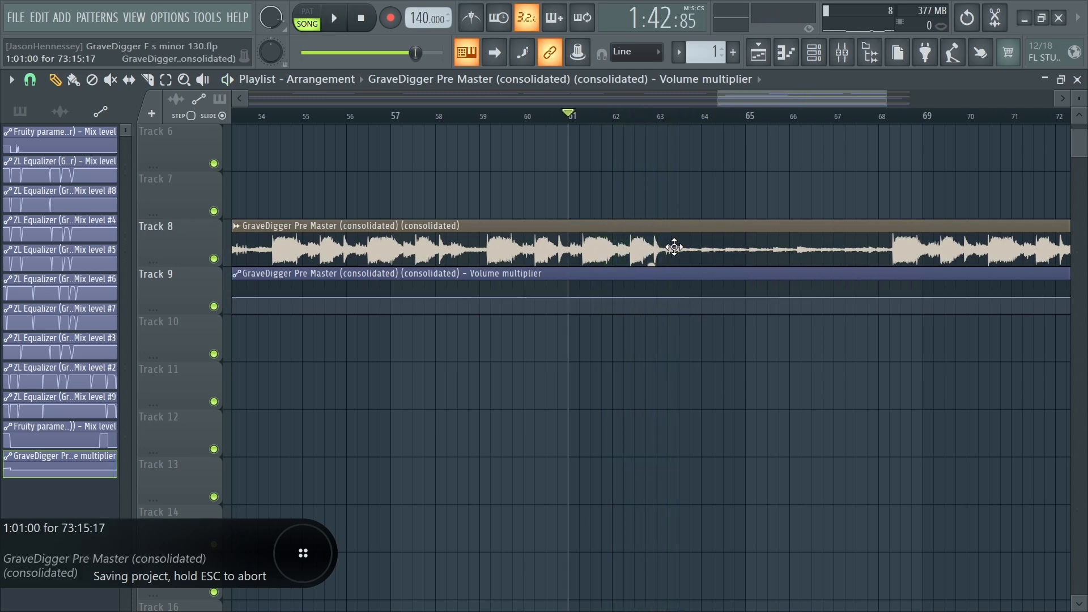
Step: Add a point at 63:01:00 in the Track 9 volume automation and set its value to 0.5
scroll(760, 255, "up", 3)
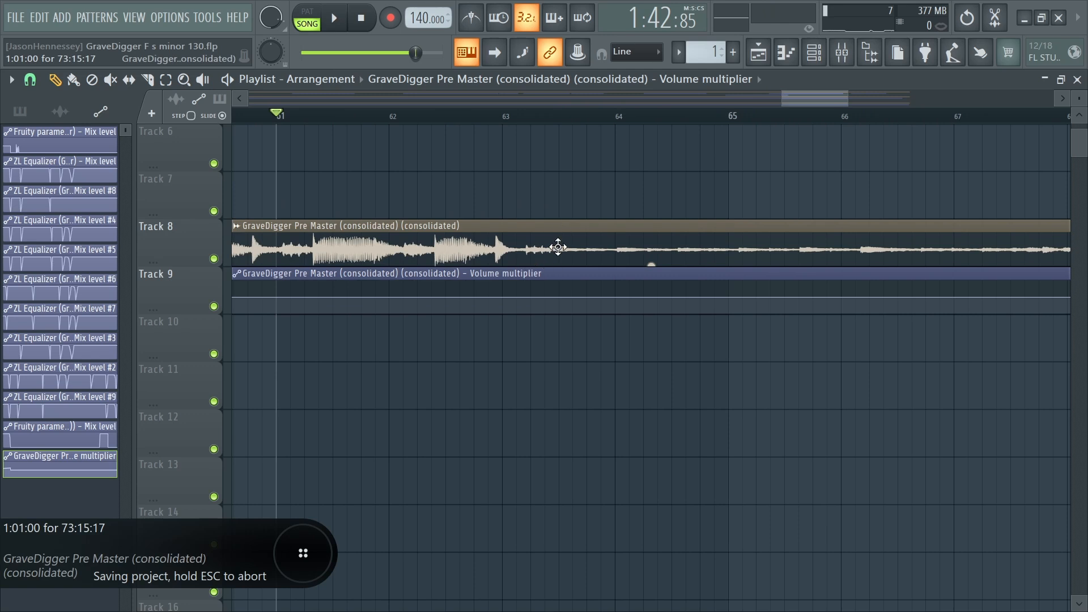
scroll(558, 247, "up", 5)
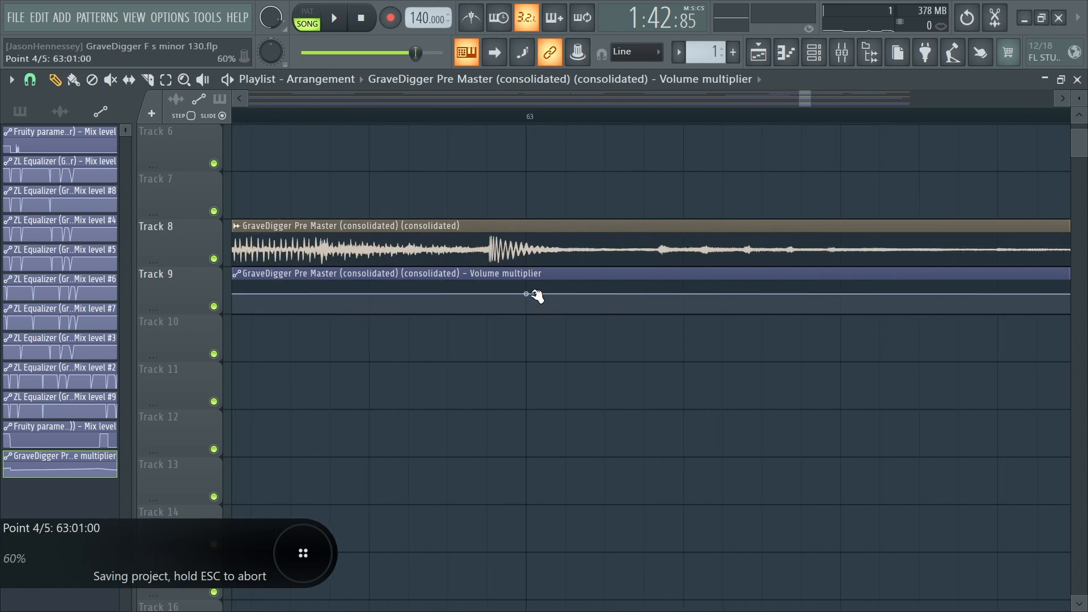
right_click(530, 294)
left_click(591, 560)
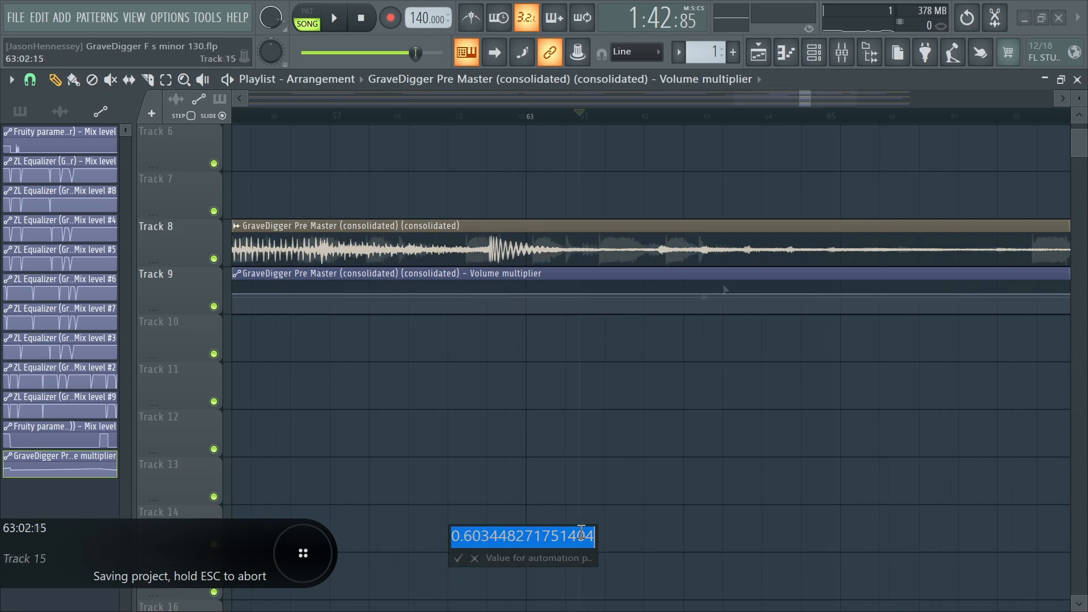
type(".5")
key("Return")
Step: Add a volume point about three steps after the start of bar 63 and set its value to 0.6
scroll(333, 298, "down", 8)
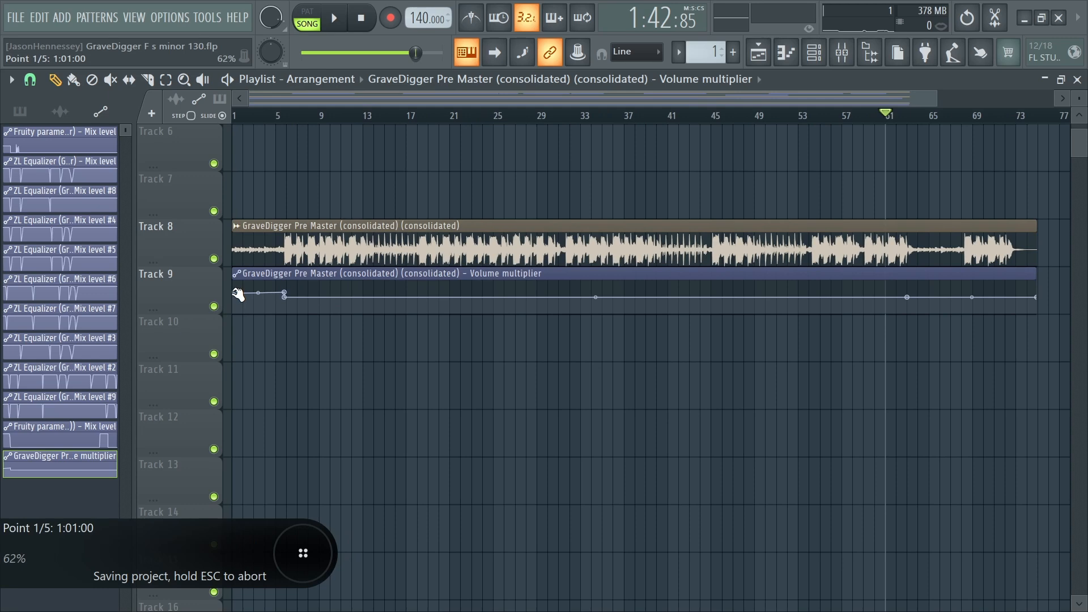
scroll(974, 311, "up", 8)
type(".")
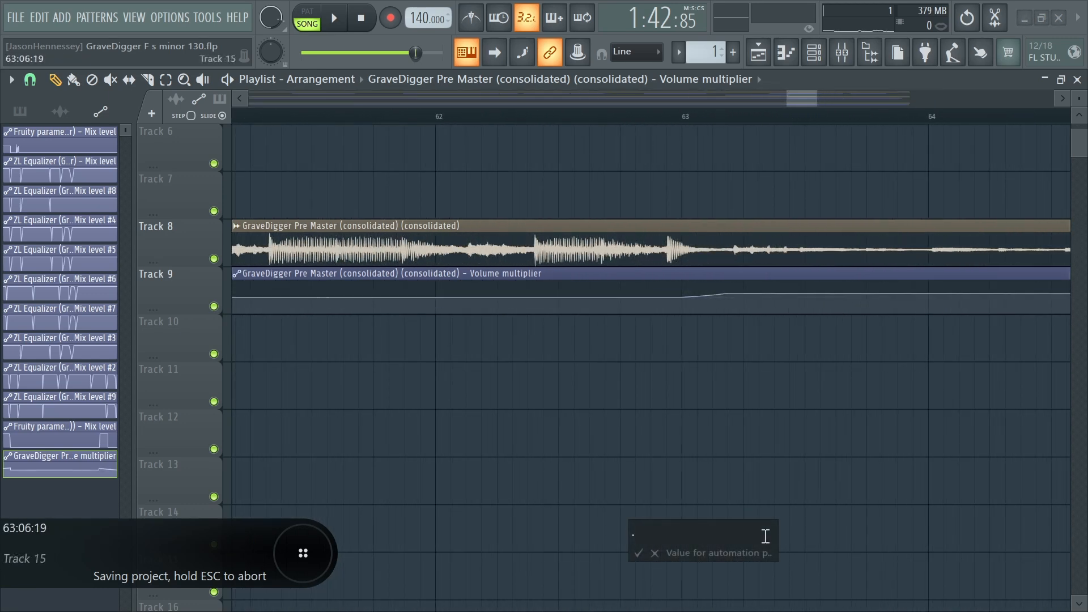
type("6")
key("Return")
Step: Add a volume point at 68:04:00, just before the last loud section, and set its value to 0.6
scroll(742, 289, "down", 8)
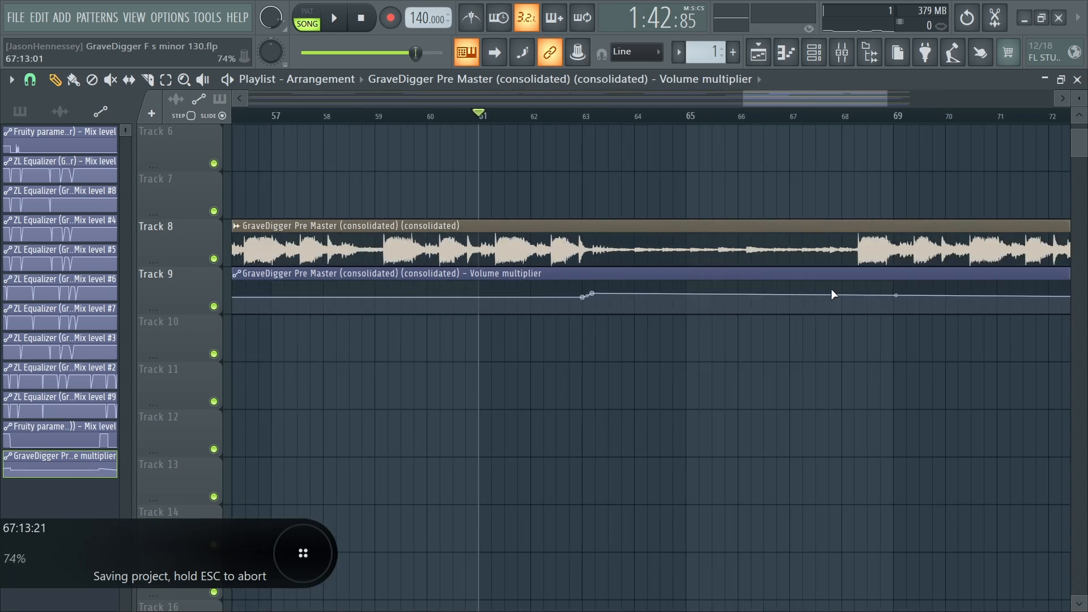
scroll(699, 290, "up", 6)
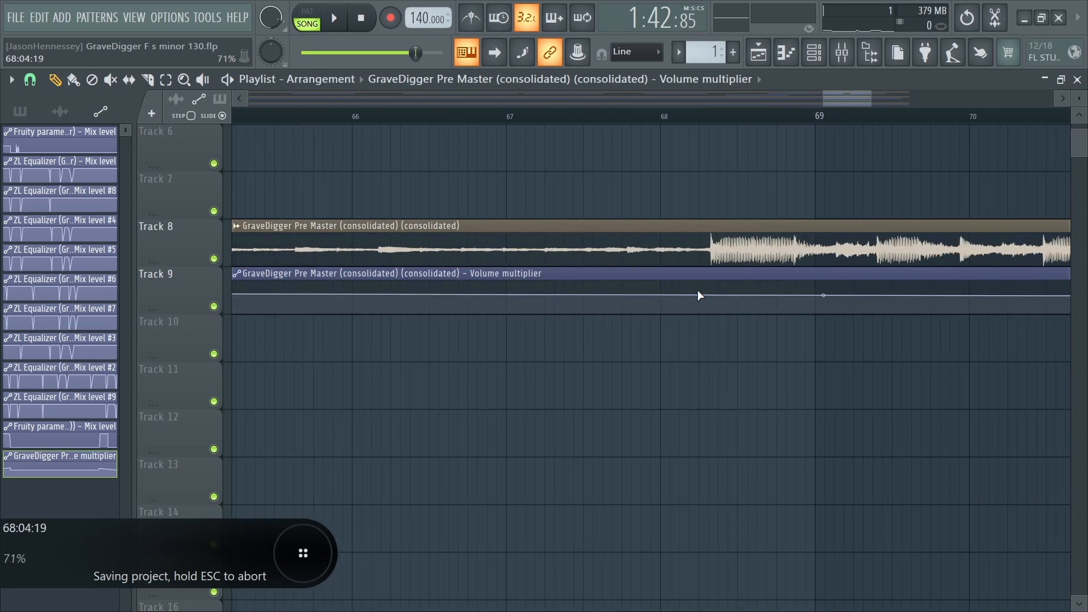
right_click(690, 290)
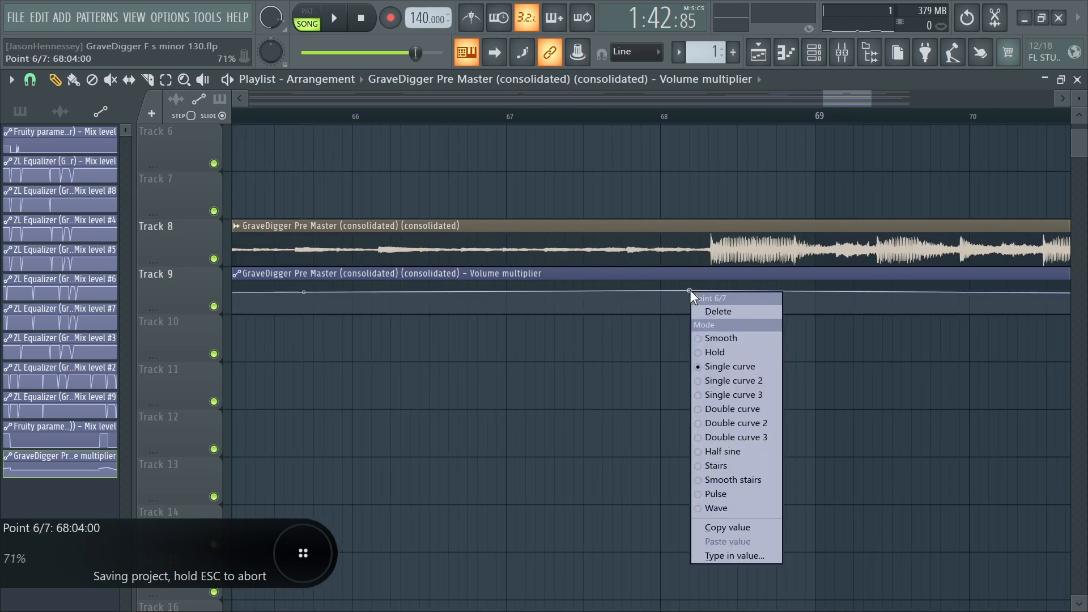
left_click(738, 554)
type(".")
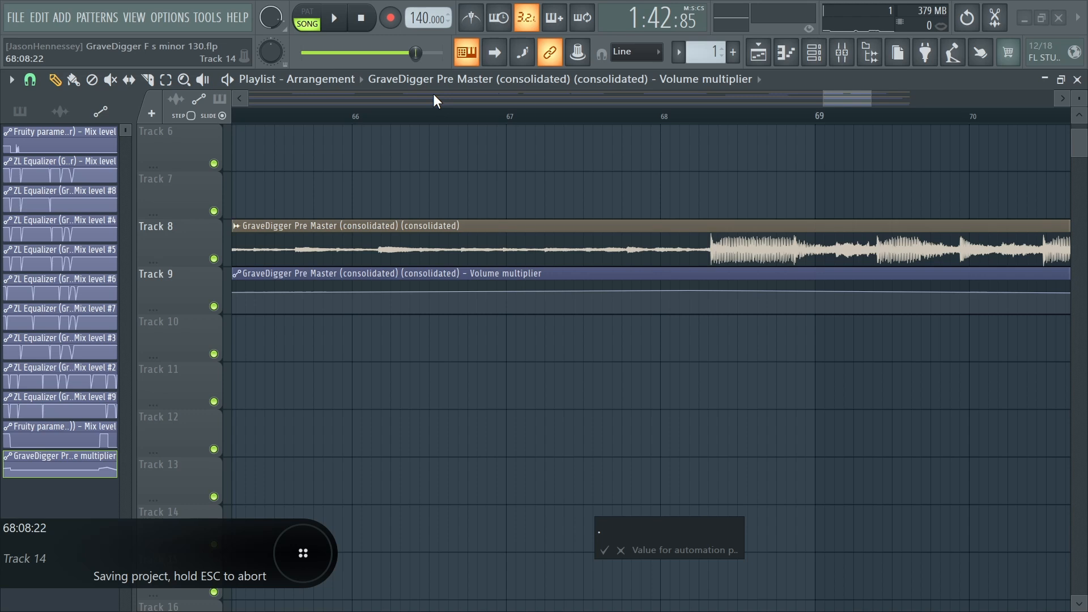
type("6")
key("Return")
Step: Add a volume point at 68:06:00, where the last loud section begins, and set its value to 0.5
scroll(708, 266, "up", 6)
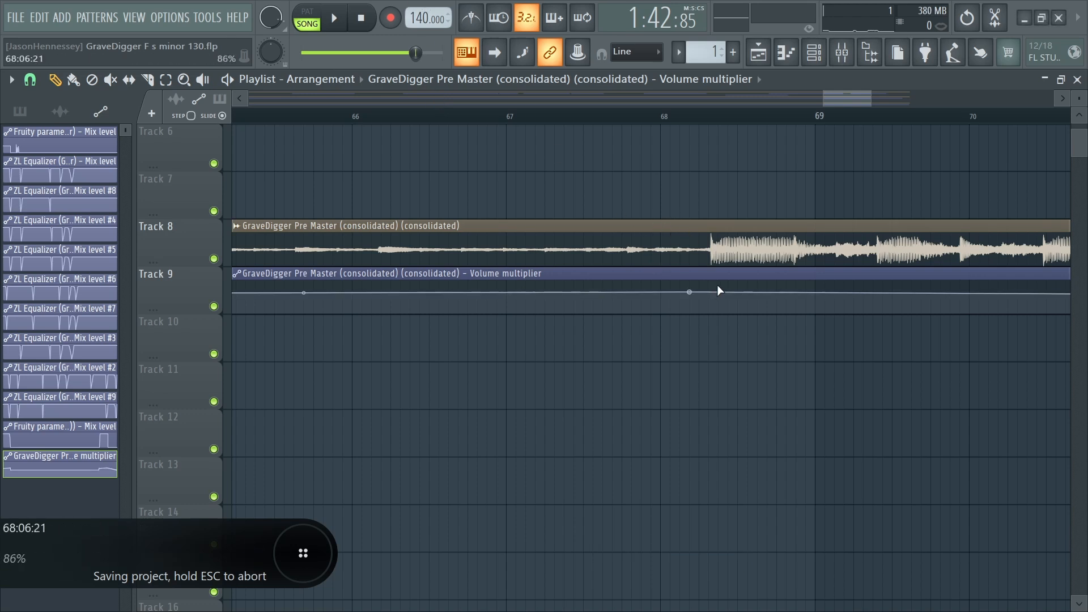
right_click(698, 299)
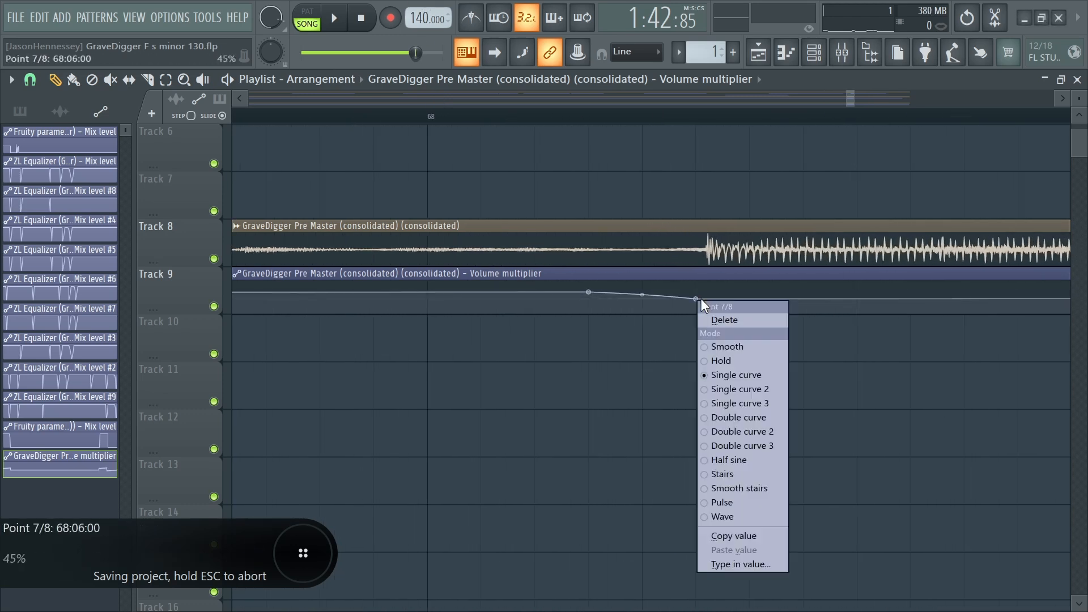
left_click(733, 563)
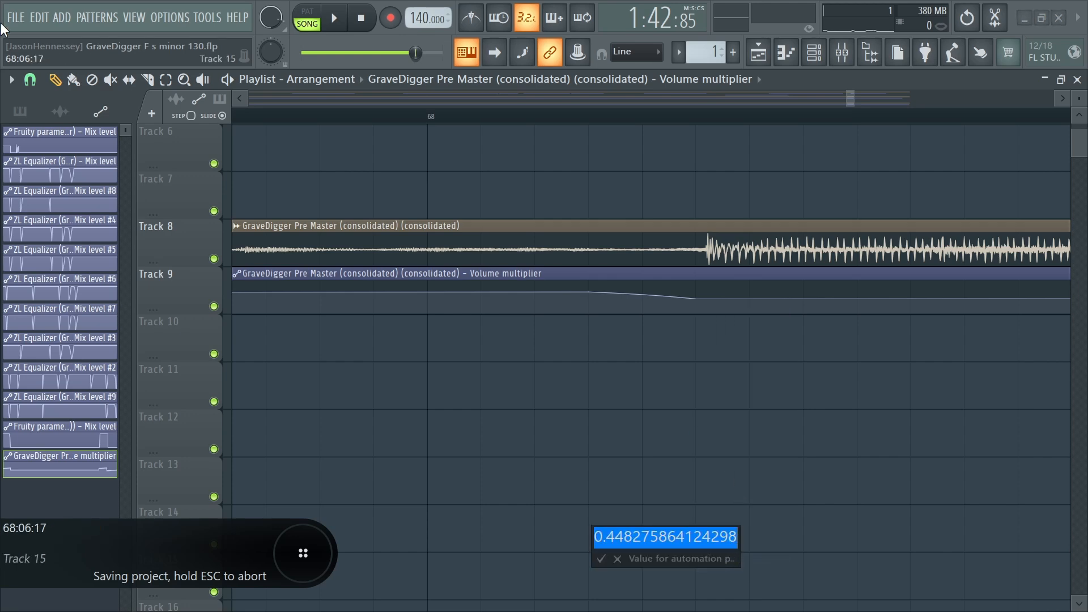
type(".5")
key("Return")
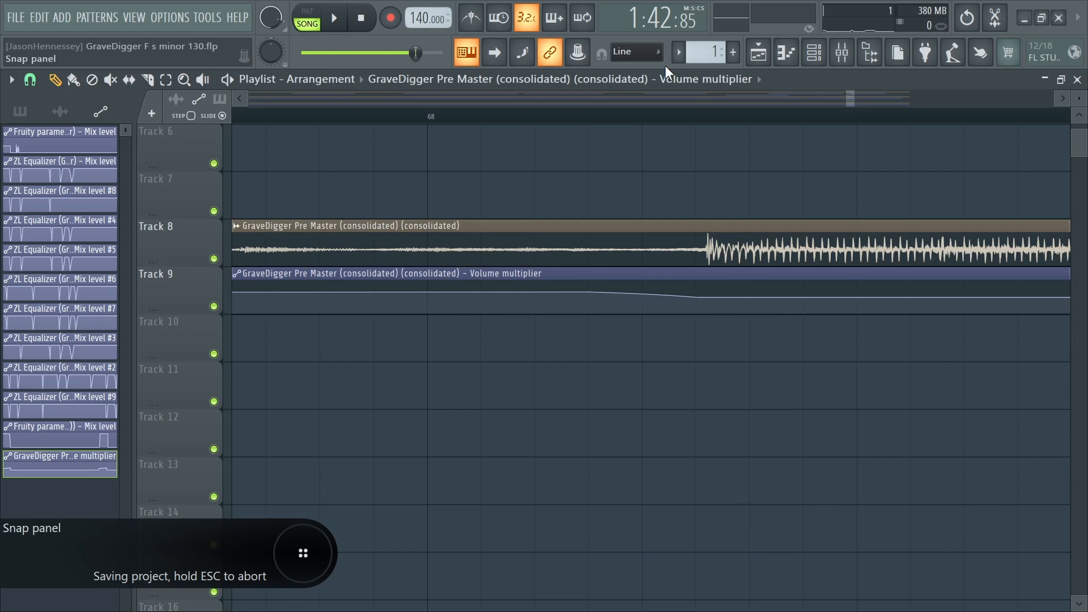
Step: Play from bar 61 through the raised quiet passage and into the last loud section
scroll(753, 267, "down", 8)
key("space")
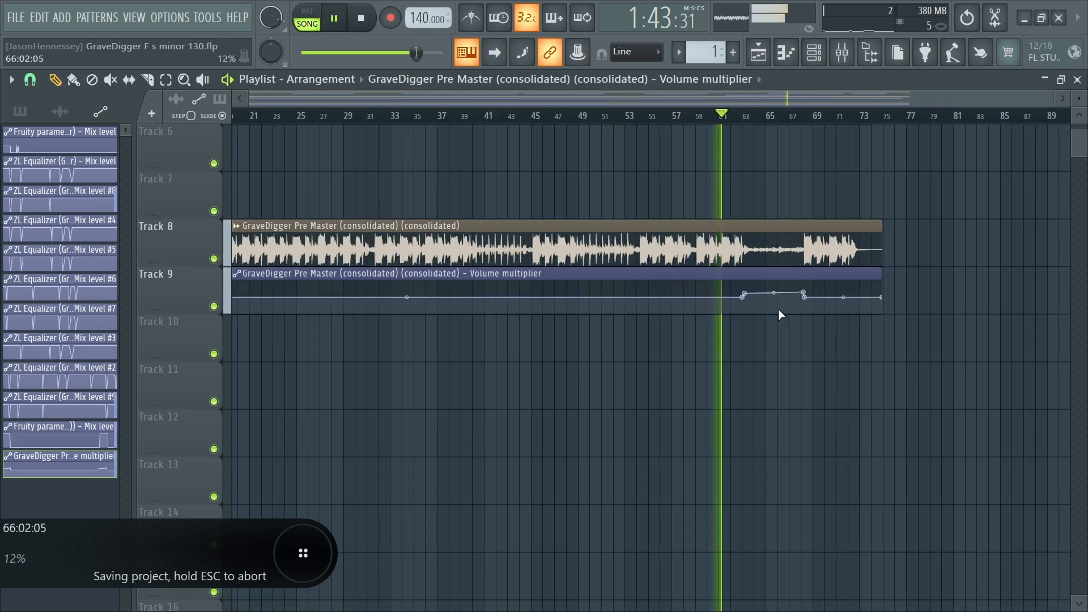
scroll(780, 315, "up", 3)
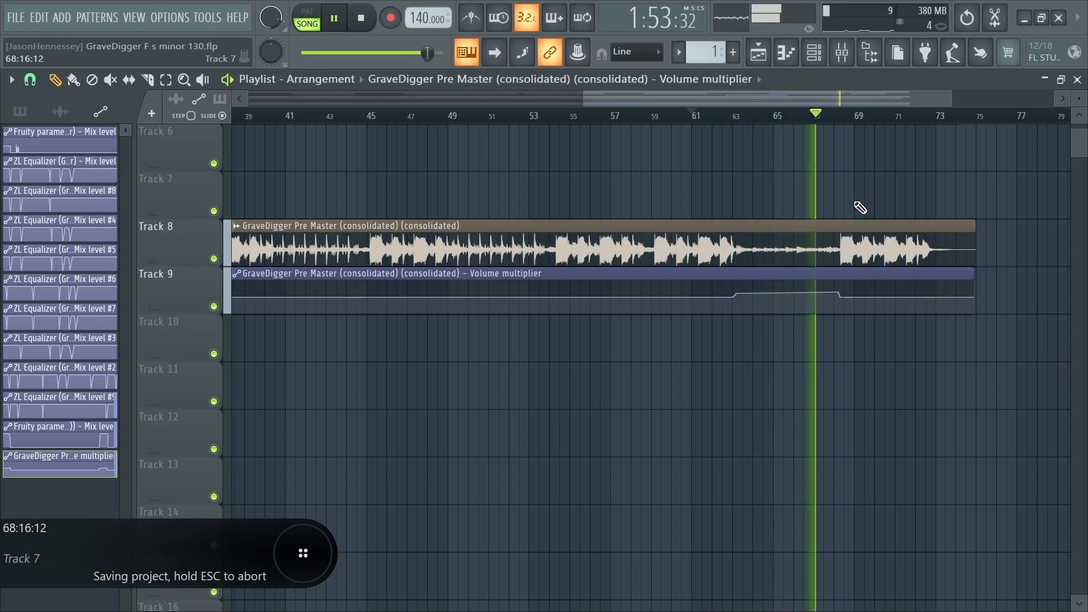
scroll(923, 173, "up", 5)
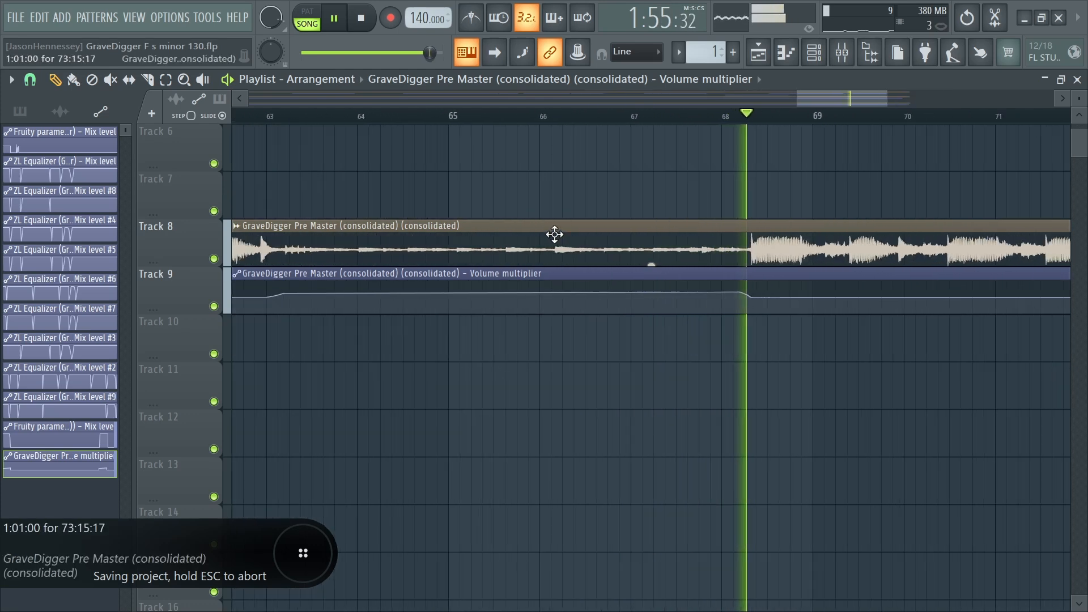
scroll(553, 235, "down", 3)
scroll(374, 230, "up", 2)
Step: Replay from late bar 62 and bend the volume ramp at bar 63 to a tension of about 26%
left_click_drag(418, 116, 456, 121)
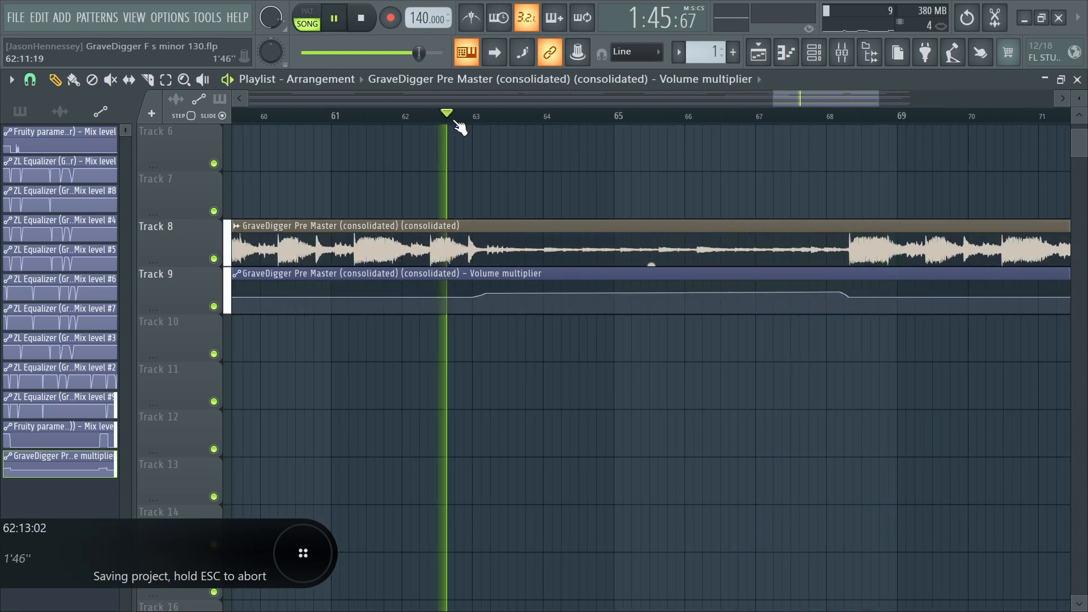
key("space")
scroll(465, 306, "up", 4)
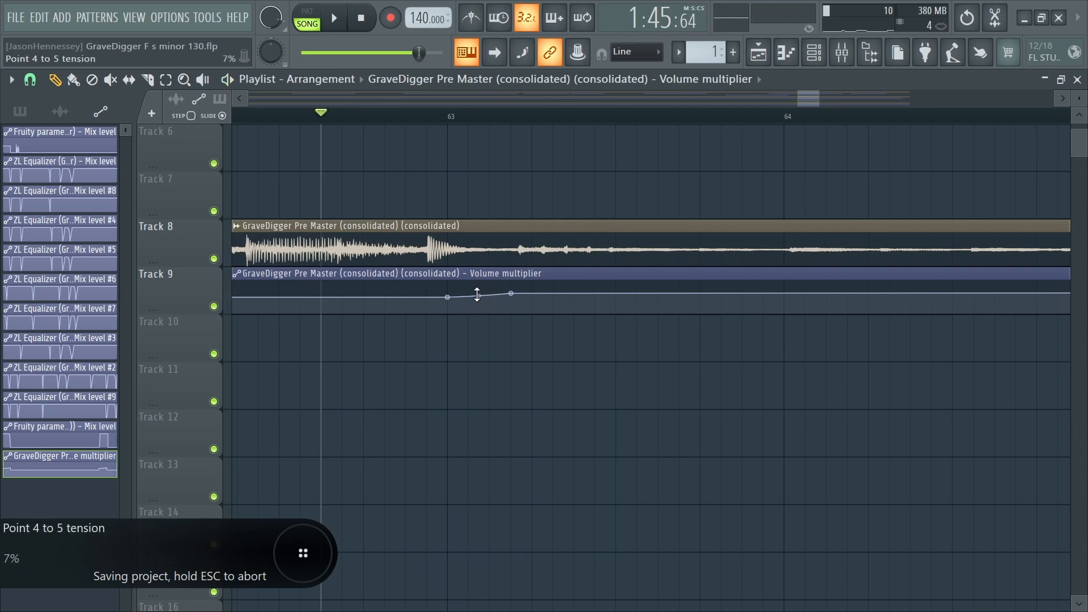
key("space")
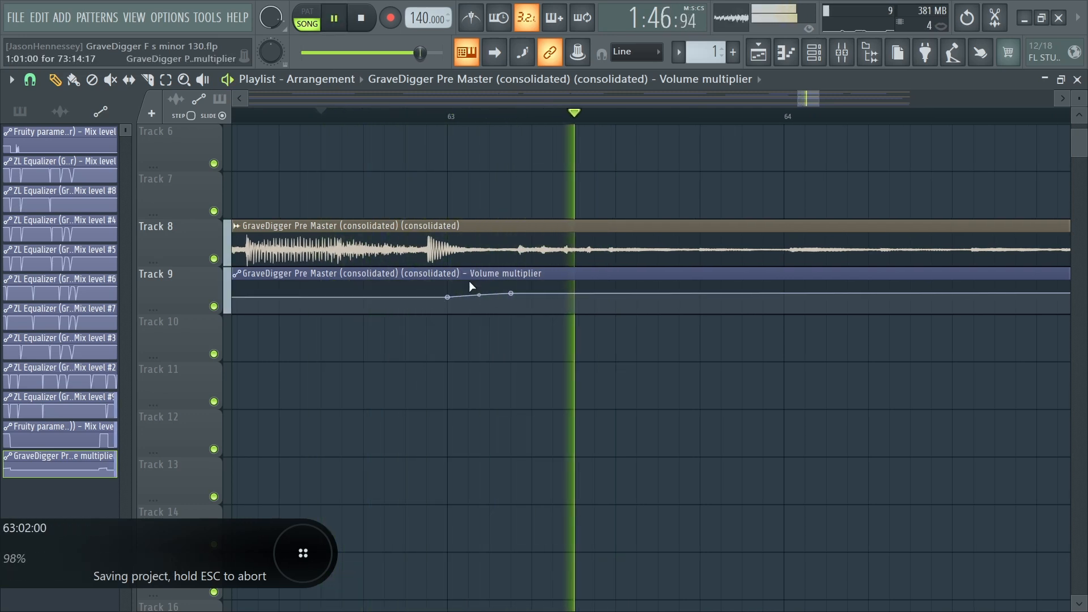
key("space")
key("space")
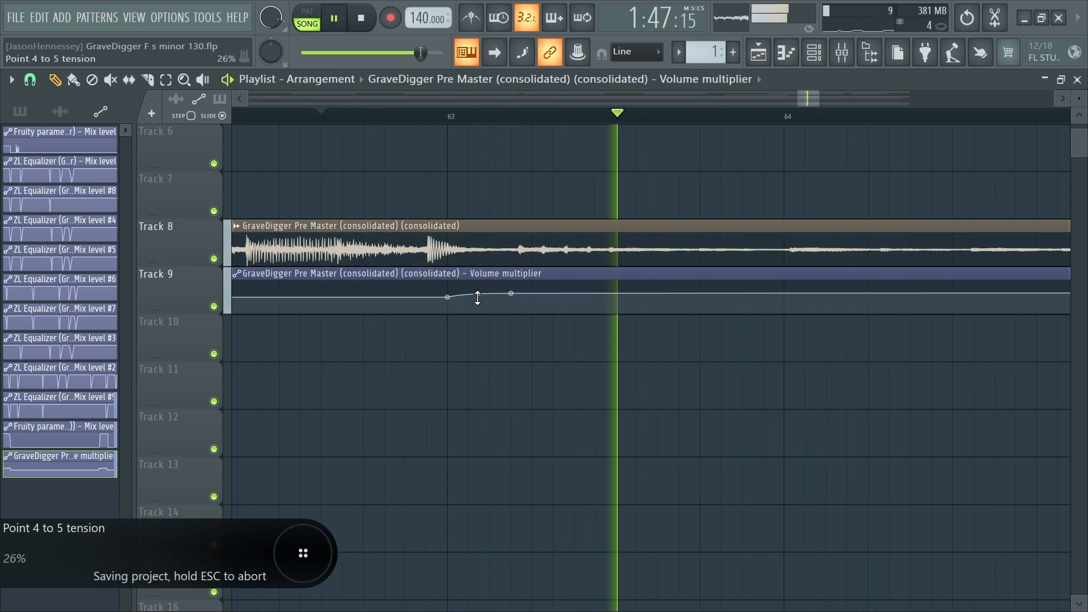
key("space")
key("space")
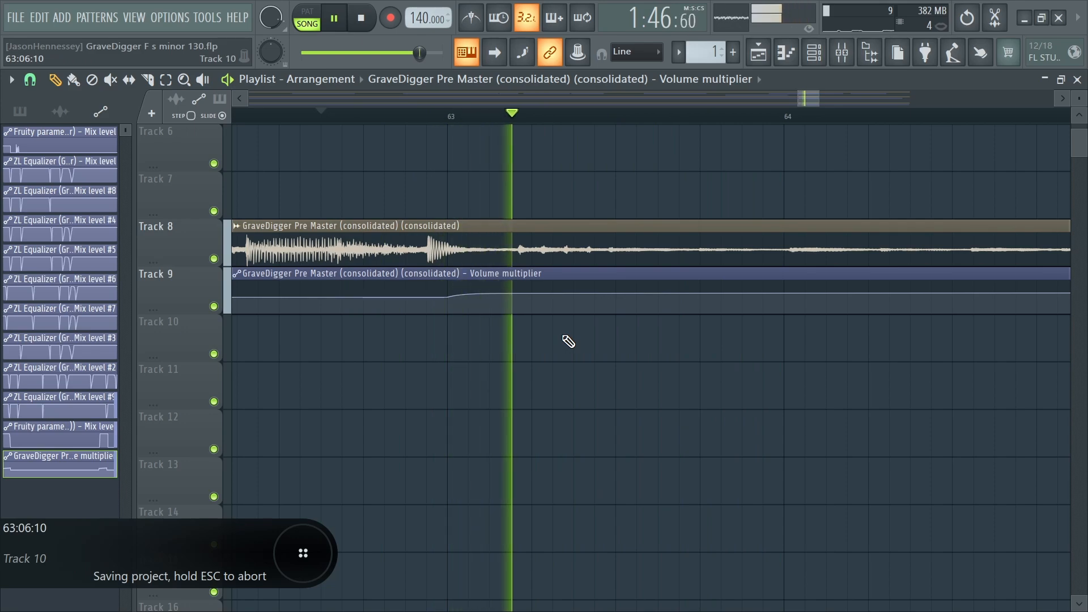
scroll(531, 346, "down", 5)
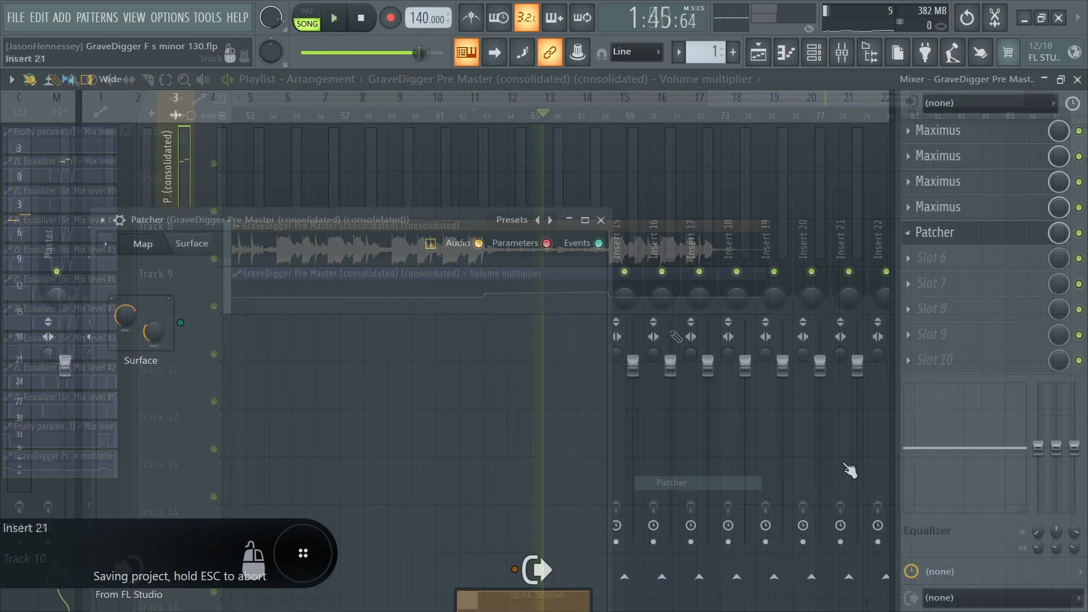
Step: Load a preset with separate MID and SIDE EQs into Patcher and enable linear phase and high quality on the MID EQ
left_click(545, 215)
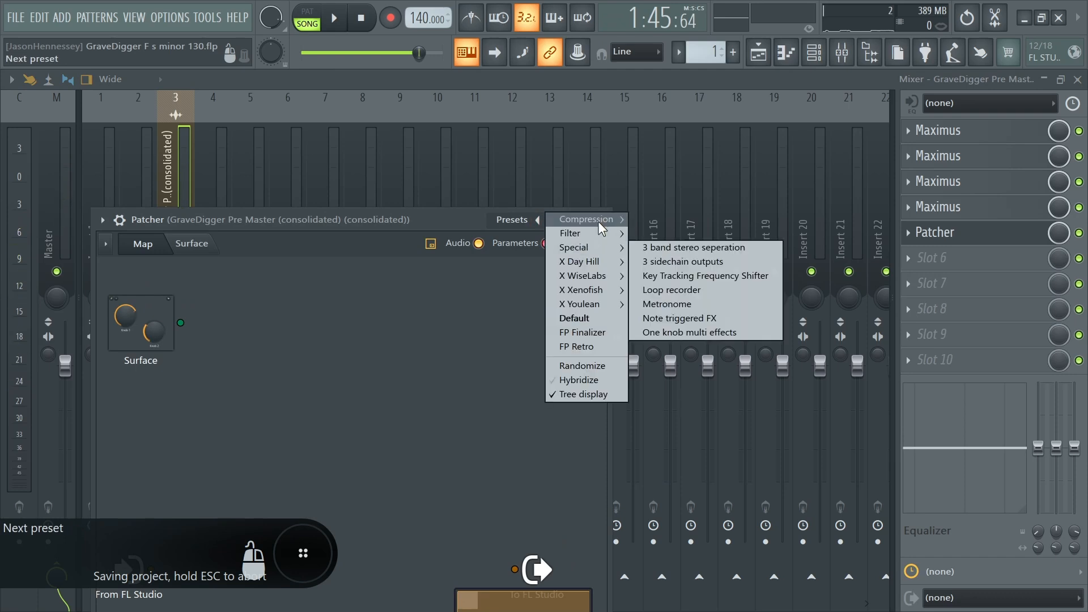
mouse_move(592, 233)
left_click(724, 321)
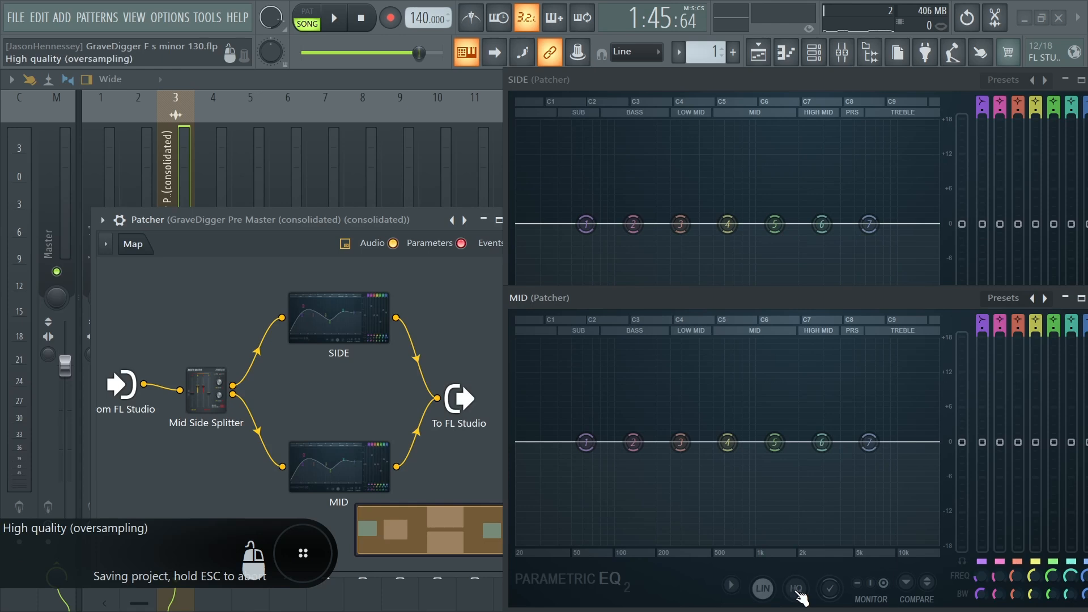
Step: Shape the SIDE EQ with a low cut on band 1, a slight low-end lift on band 2 and a steep high cut on band 7
left_click_drag(731, 76, 596, 27)
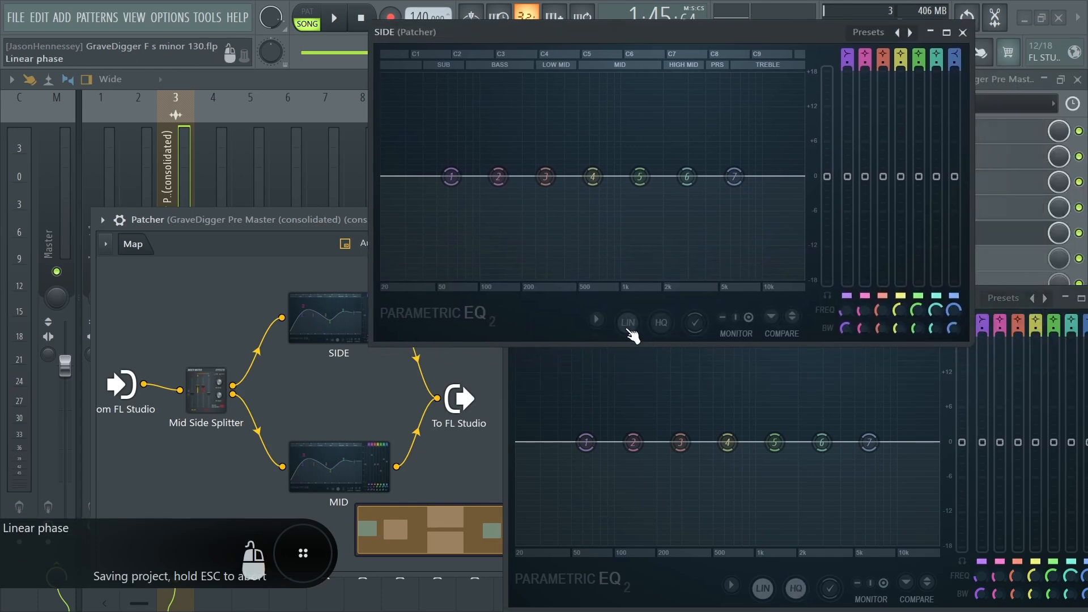
left_click_drag(686, 41, 568, 23)
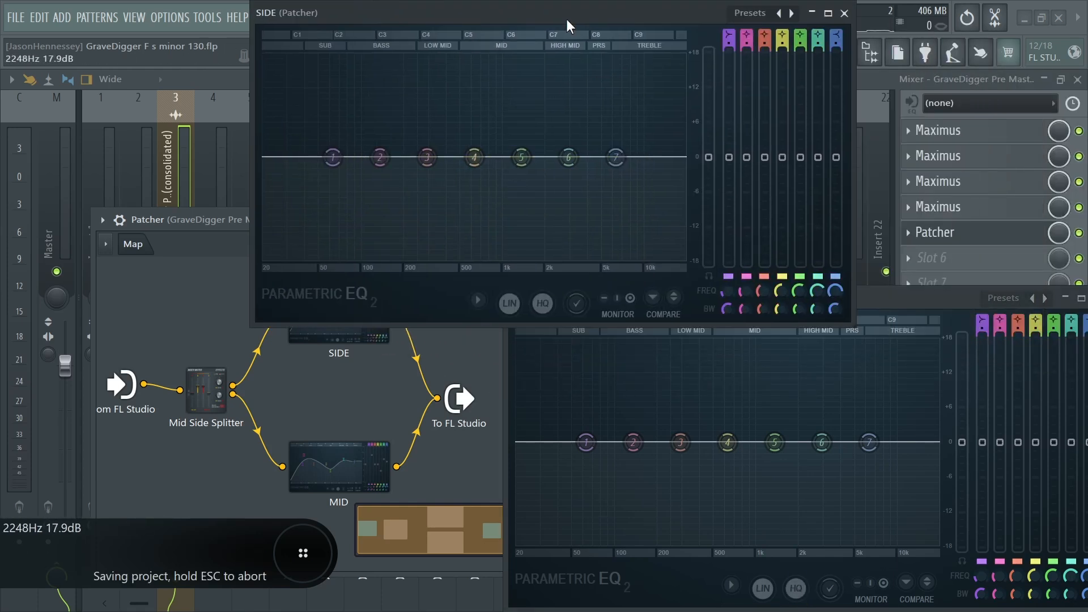
left_click_drag(333, 157, 338, 258)
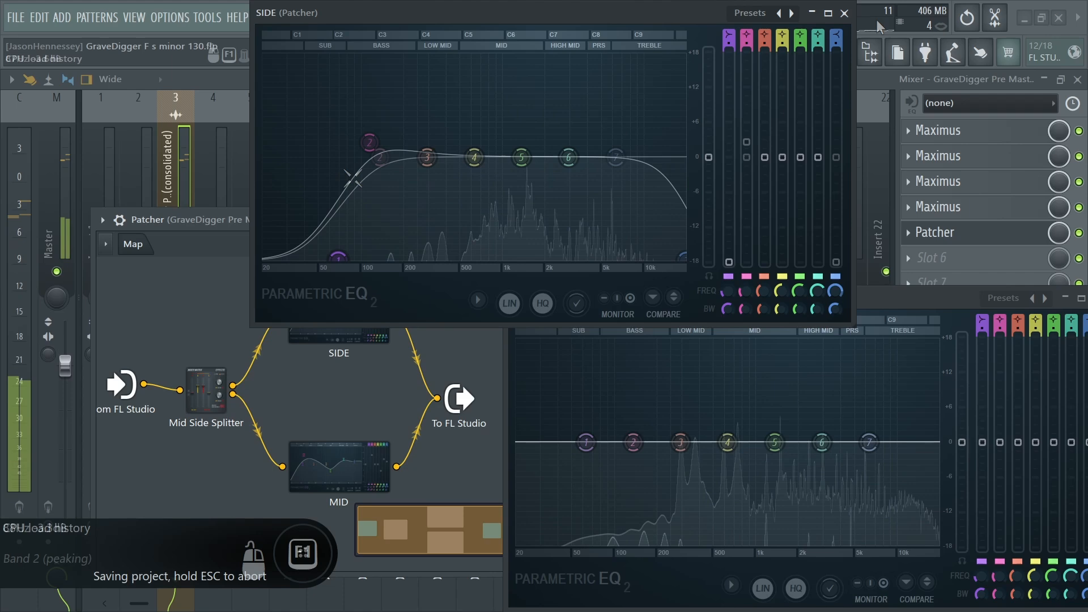
left_click_drag(836, 44, 836, 29)
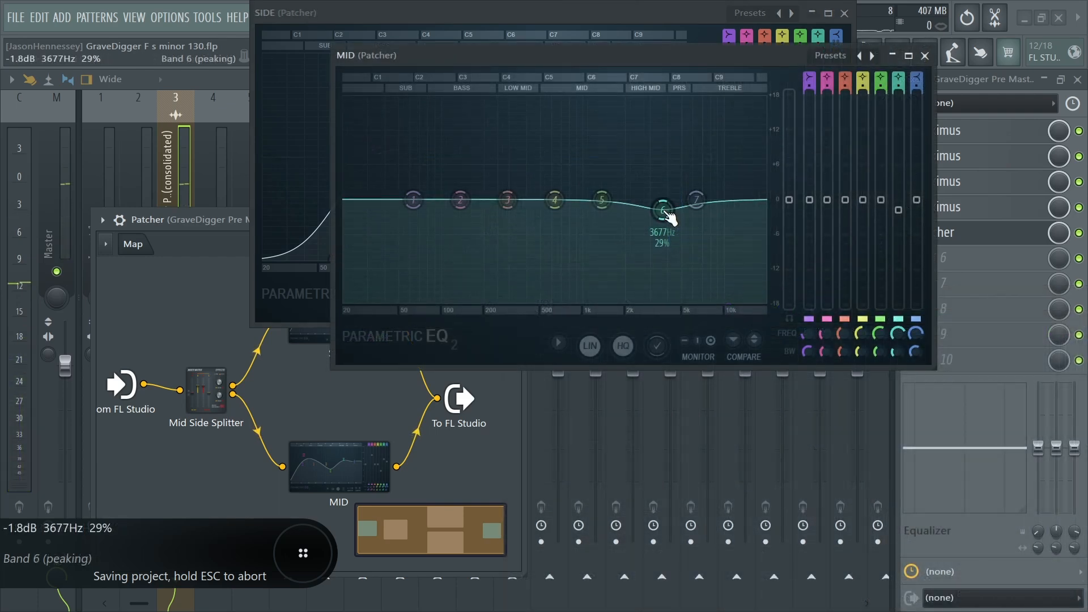
Step: Shape the MID EQ with a narrow 9% band 6 cut of 1.8 dB at 3677 Hz, a slight band 5 boost and a band 7 high cut
scroll(670, 217, "down", 5)
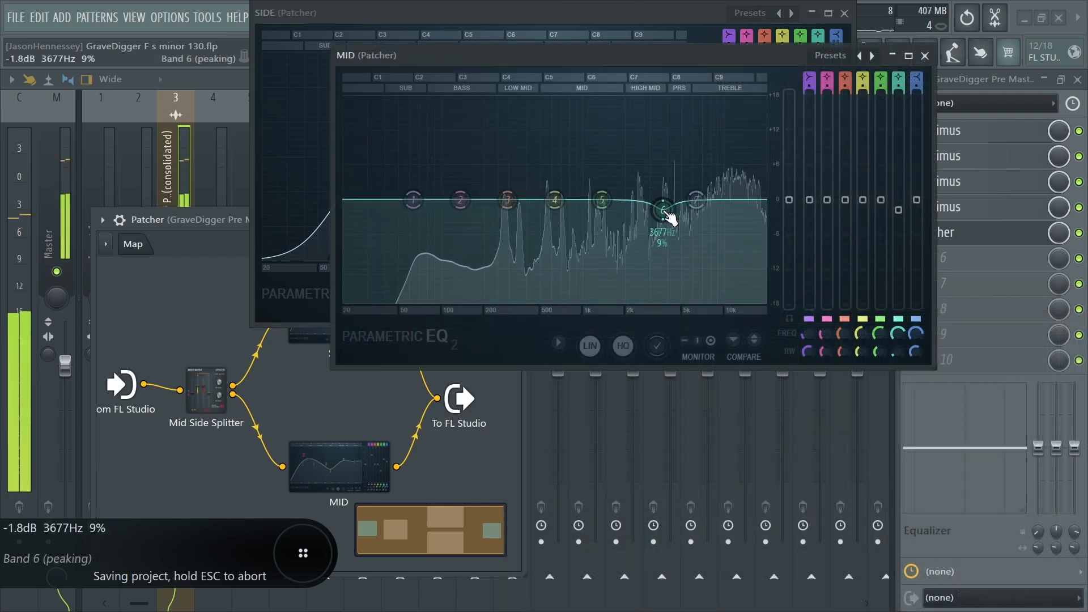
left_click_drag(598, 212, 589, 208)
left_click_drag(696, 199, 761, 298)
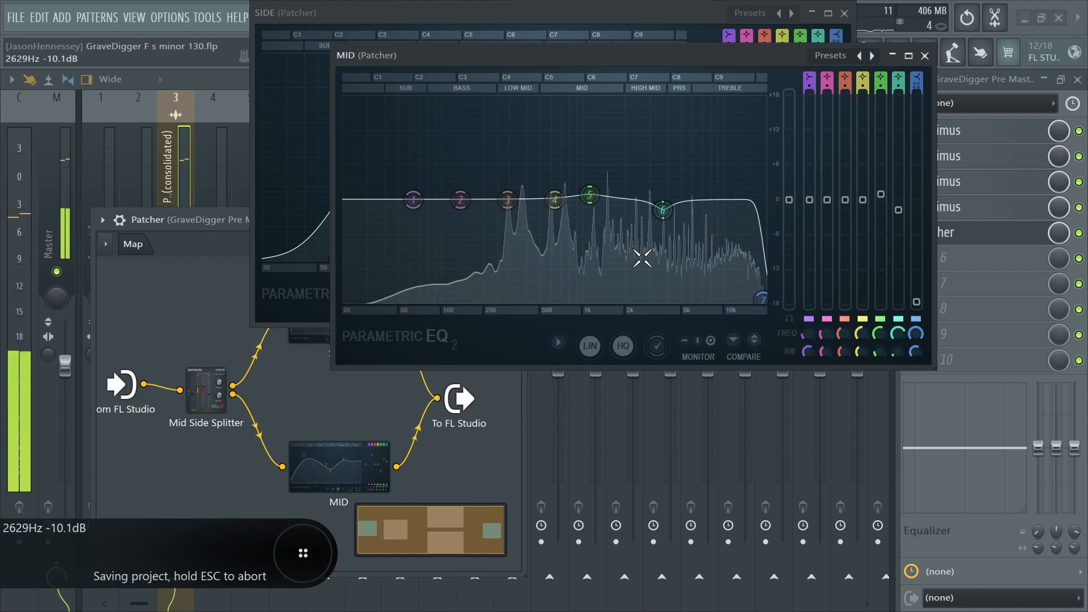
mouse_move(653, 209)
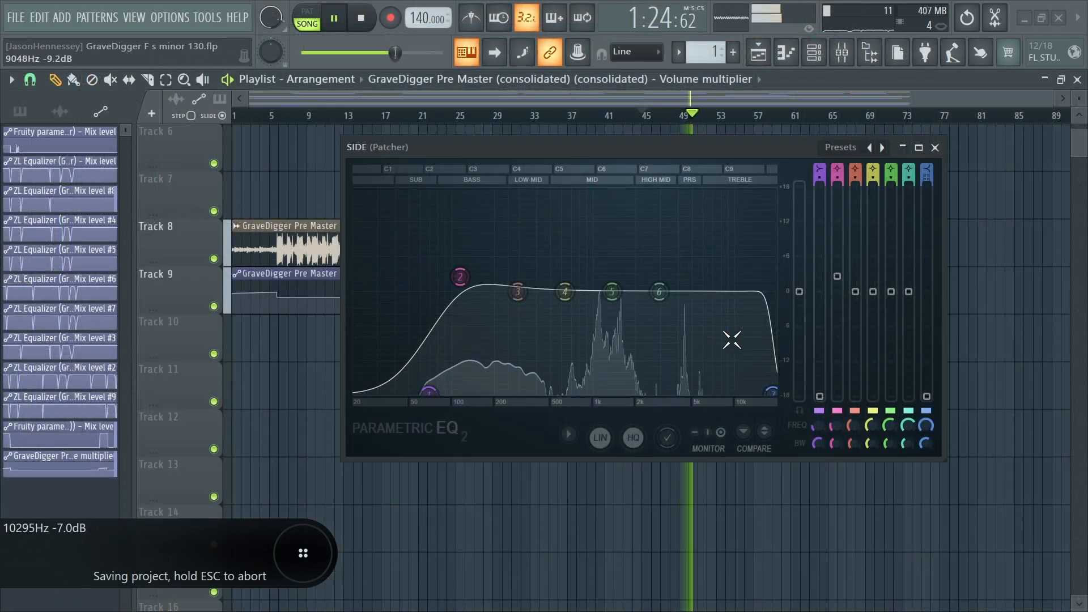
Step: Reopen Patcher's MID EQ, boost band 4 by 0.5 dB at 650 Hz with 39% bandwidth, and save the project
left_click(936, 148)
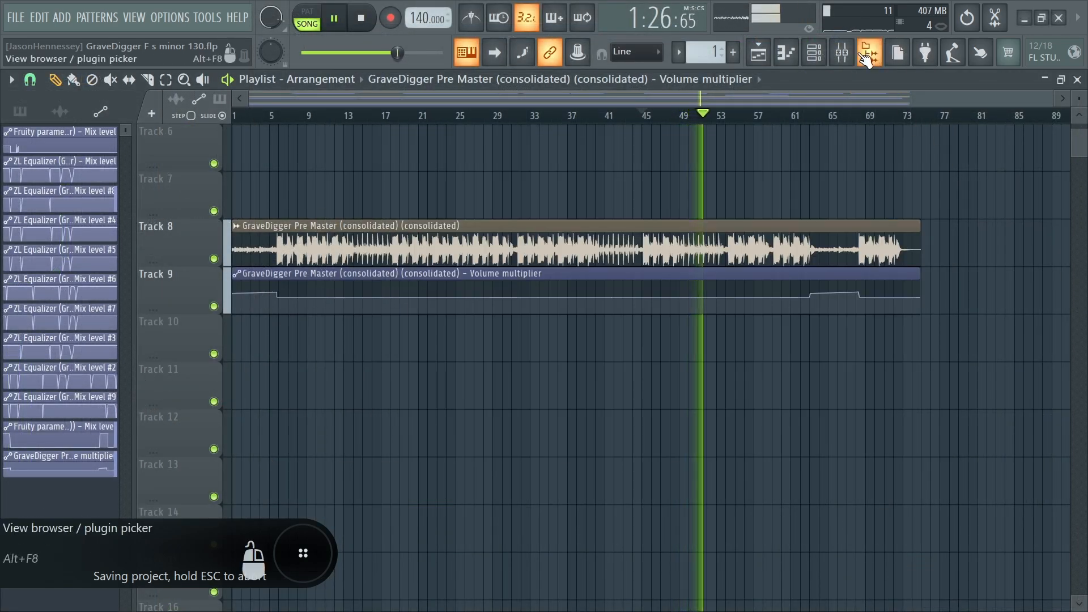
left_click(843, 55)
left_click(979, 234)
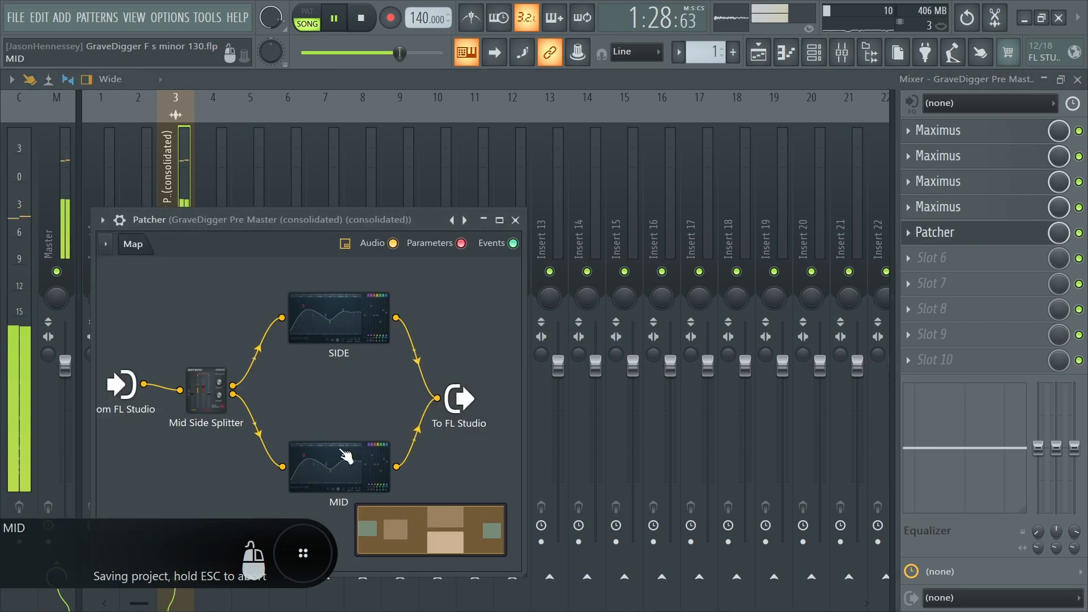
left_click(356, 468)
key("ctrl+s")
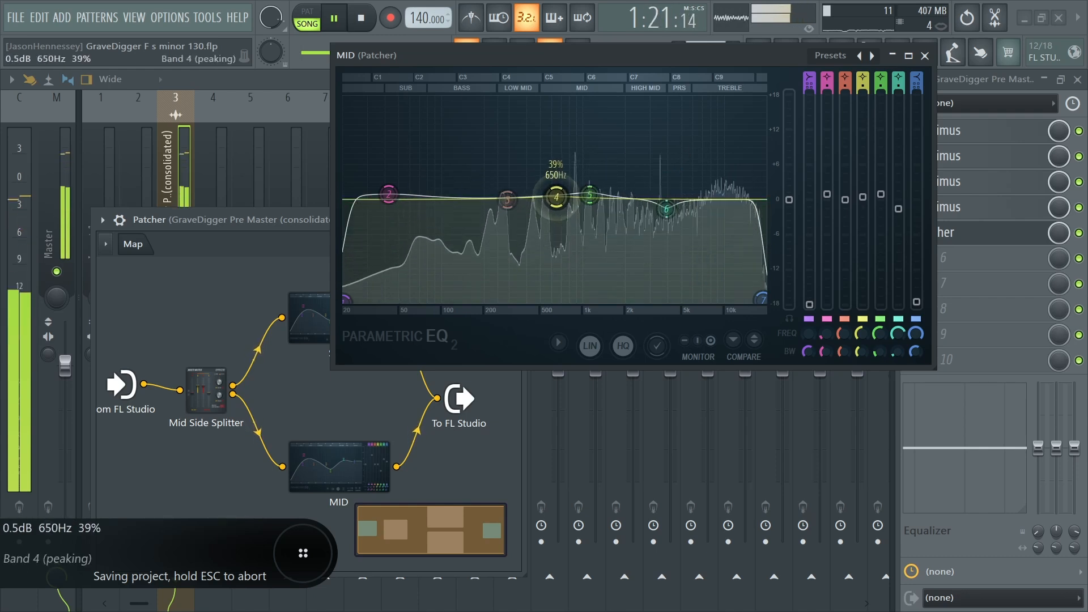
key("space")
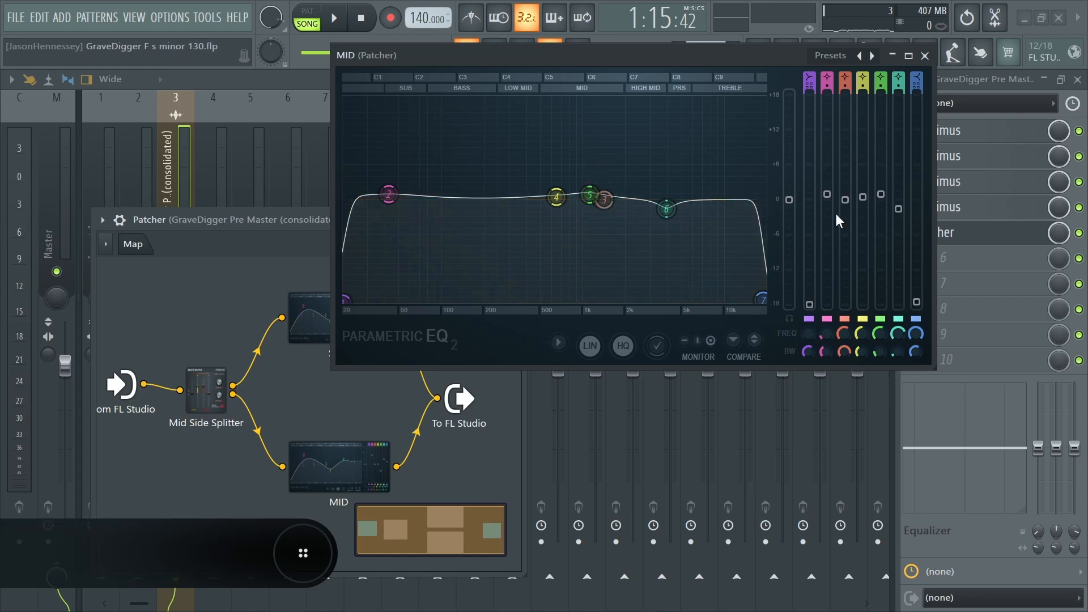
Step: Activate the MID EQ's band 3 level parameter in Patcher and create an automation clip for it
right_click(844, 200)
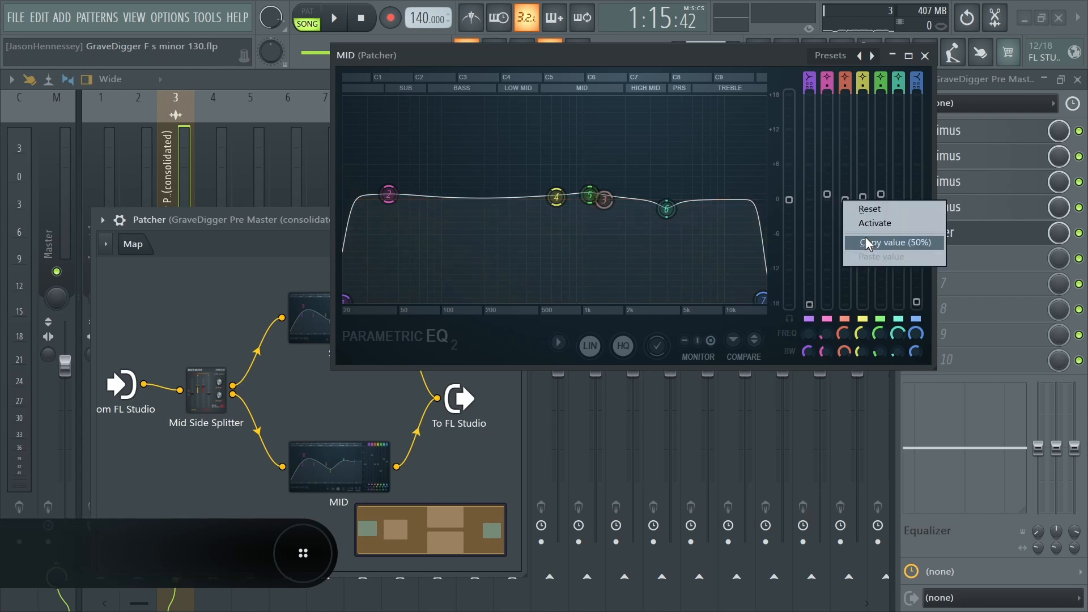
left_click(862, 222)
right_click(849, 204)
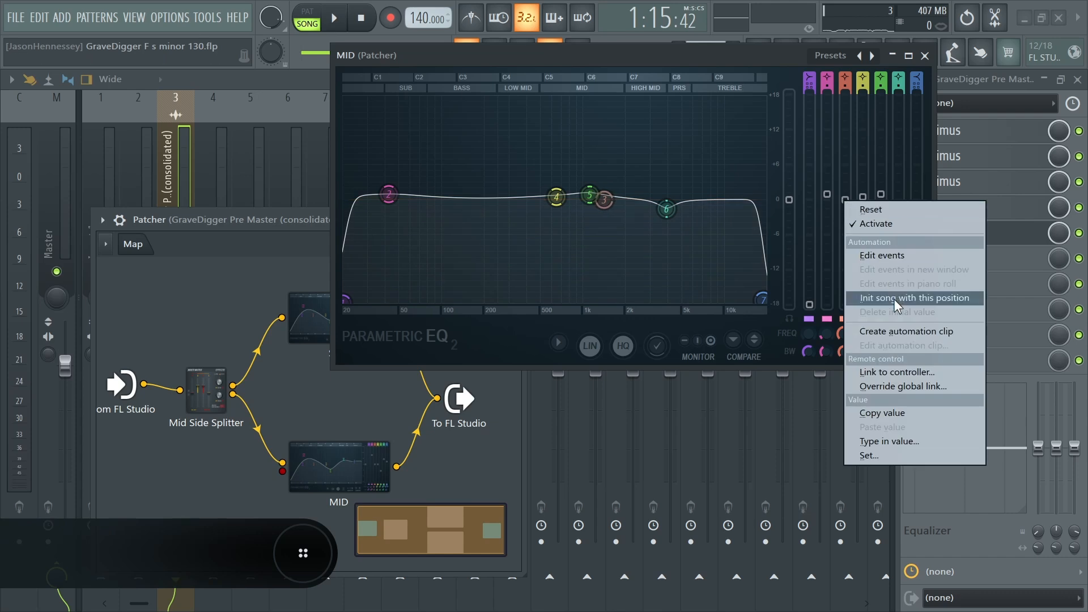
left_click(899, 327)
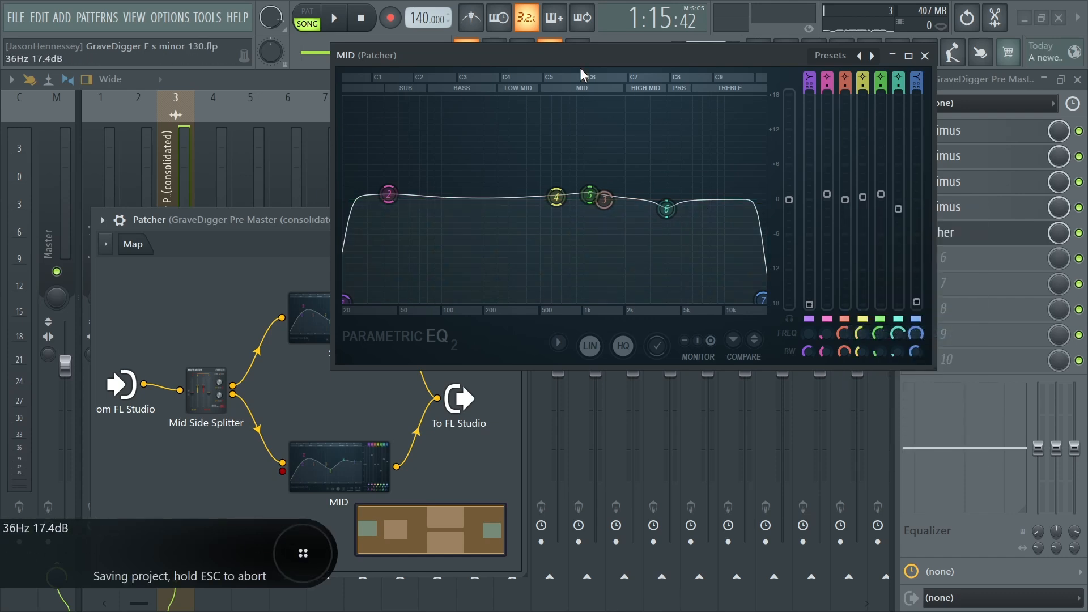
left_click(925, 55)
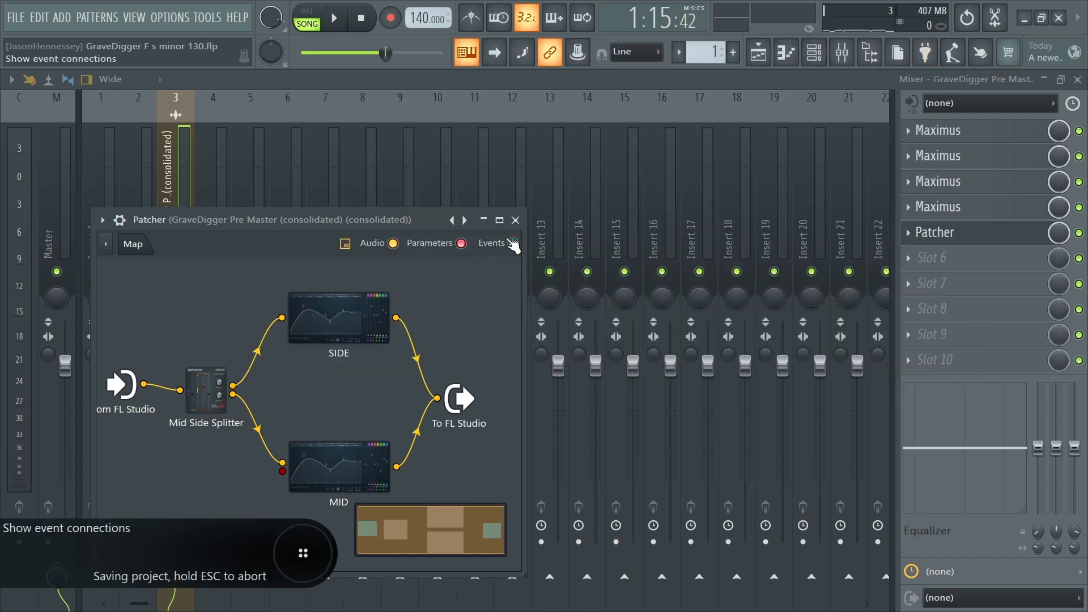
Step: Move the ZL Equalizer Mix level #8 clip at bar 54 from Track 3 up to Track 2 in the playlist
left_click(756, 63)
scroll(460, 337, "up", 5)
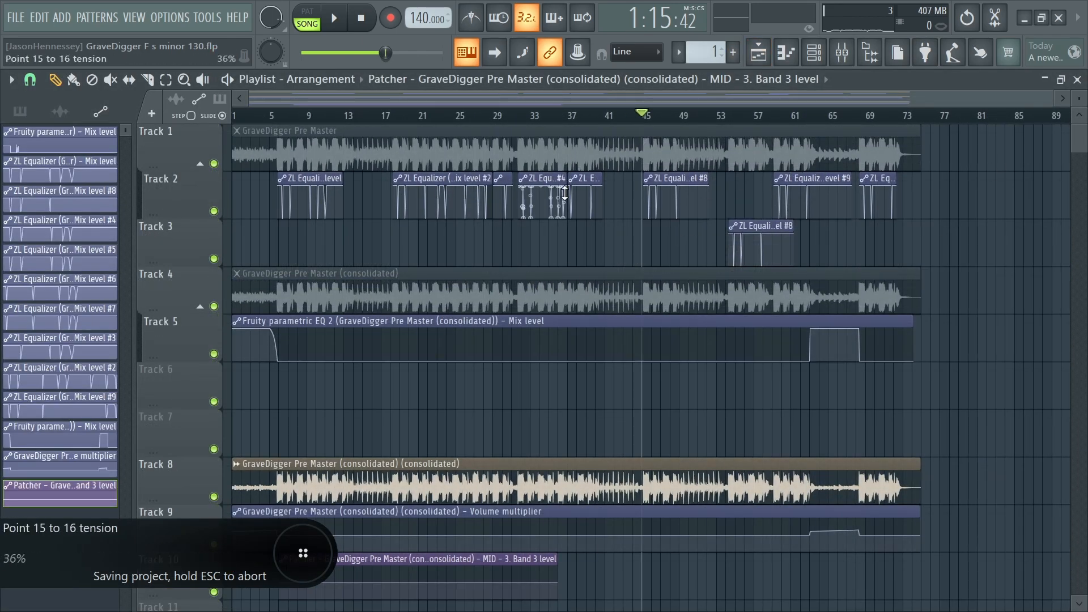
scroll(280, 215, "up", 2)
scroll(894, 230, "down", 5)
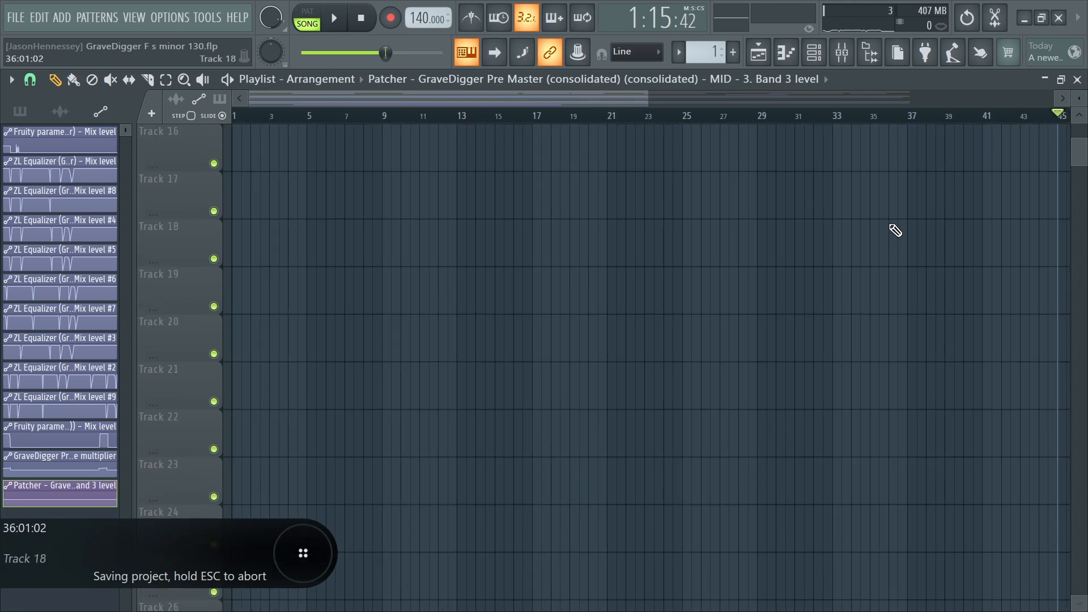
scroll(869, 250, "up", 4)
scroll(552, 236, "down", 2)
scroll(558, 268, "up", 2)
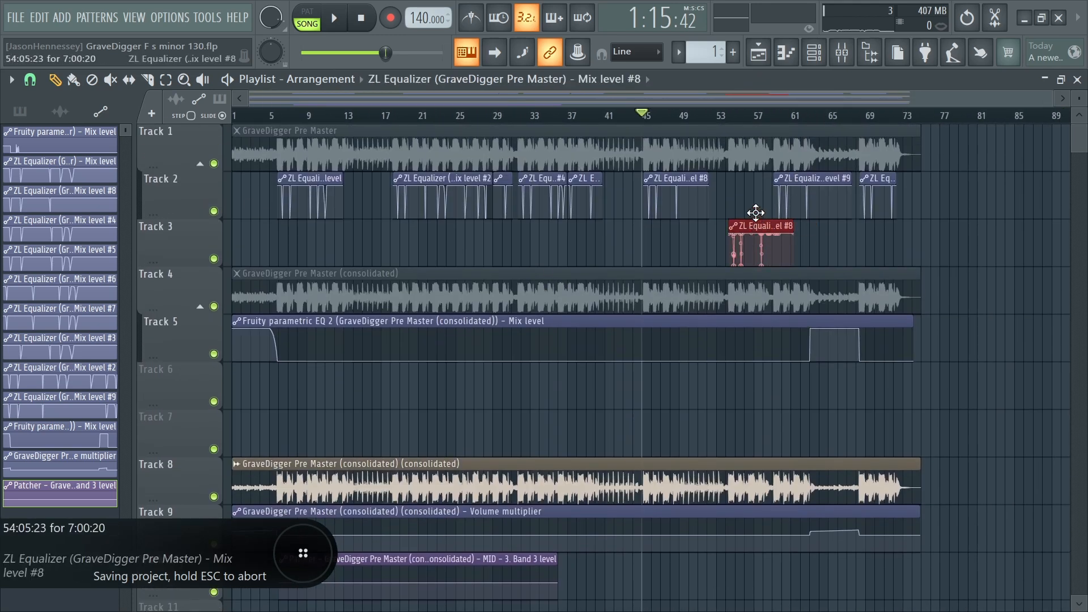
Step: Merge all of Track 2's ZL Equalizer Mix level clips into a single automation clip
left_click(184, 199)
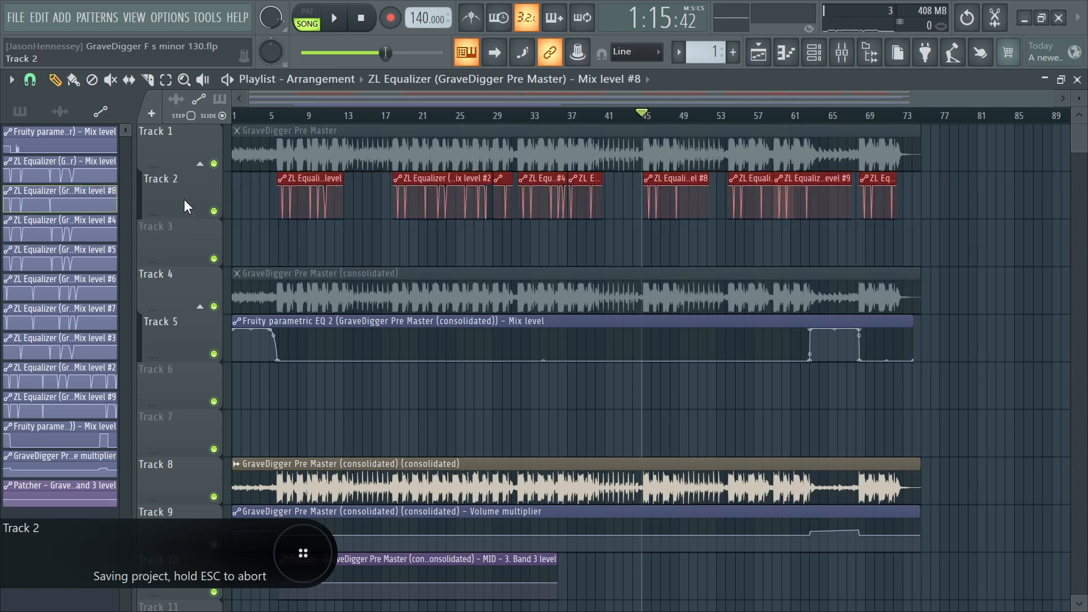
right_click(184, 199)
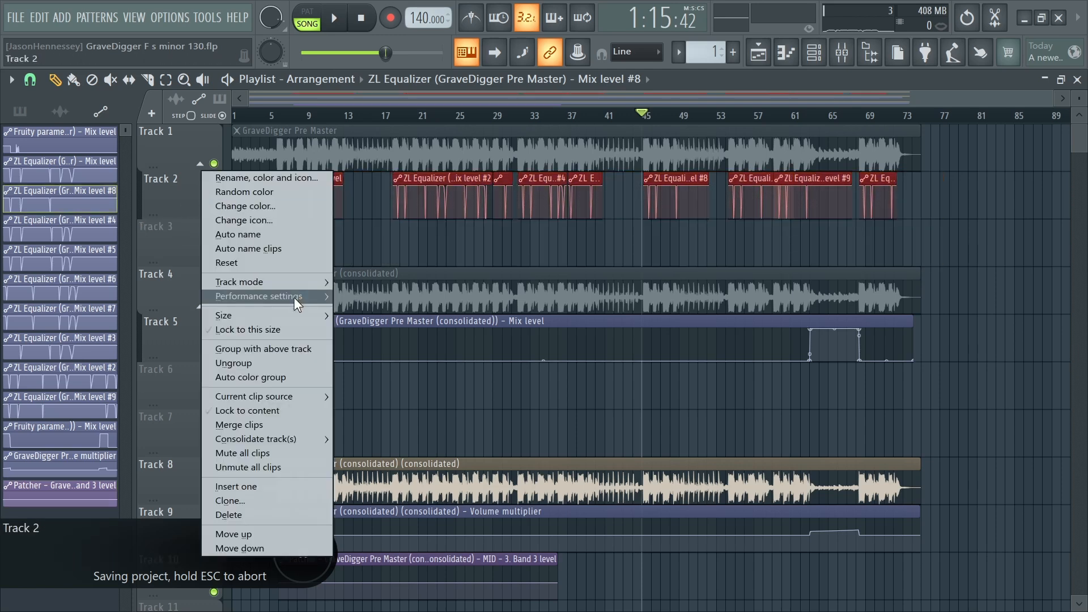
left_click(257, 425)
left_click(673, 383)
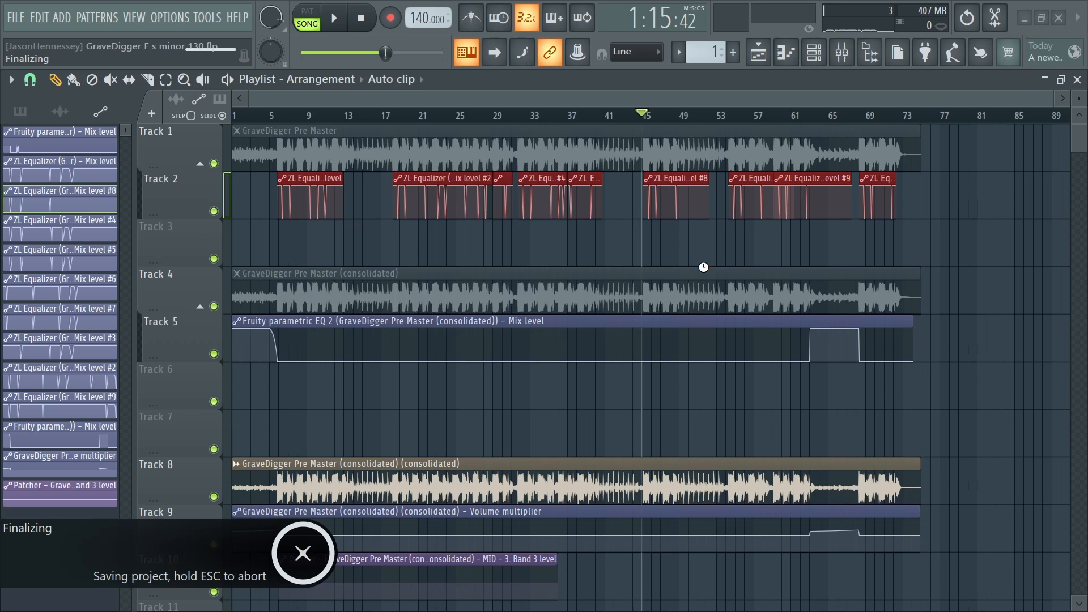
left_click(586, 350)
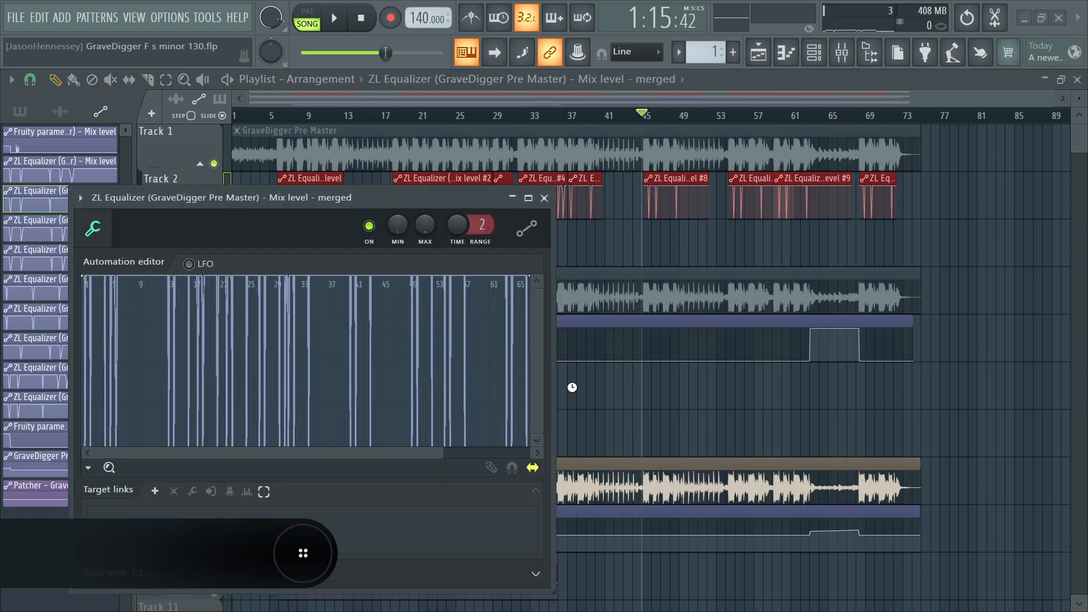
left_click(676, 182)
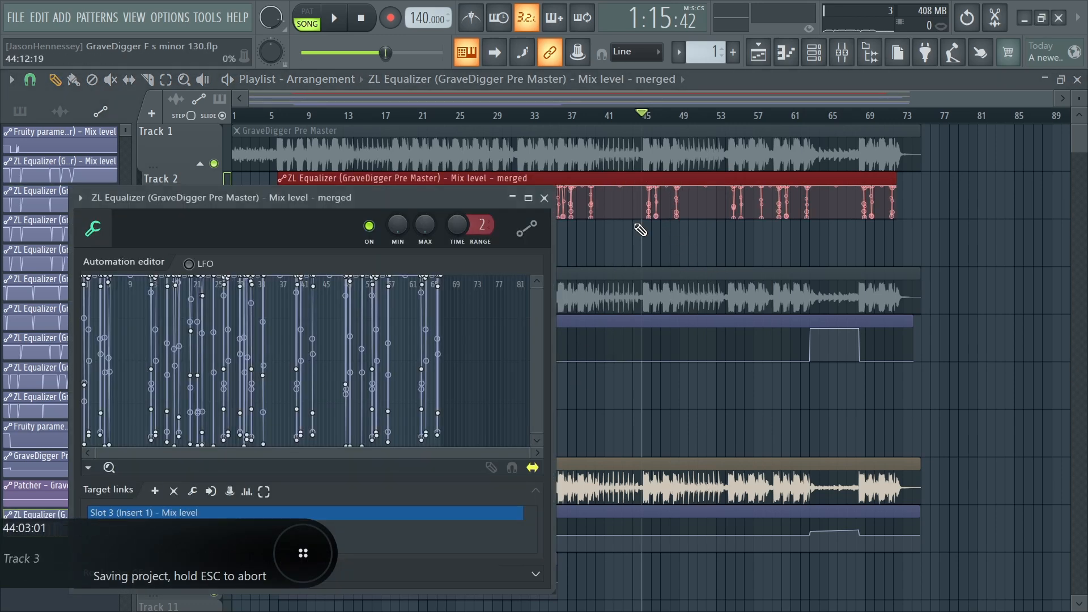
Step: Copy the merged Mix level automation state and paste it into the MID Band 3 level clip on Track 10
left_click(89, 468)
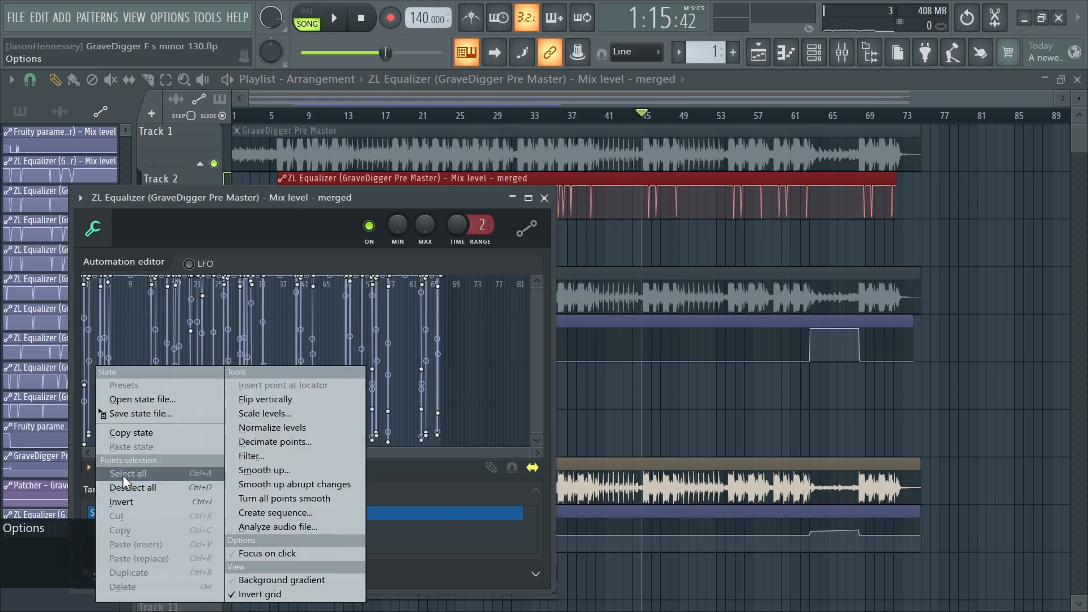
left_click(148, 432)
scroll(449, 467, "down", 2)
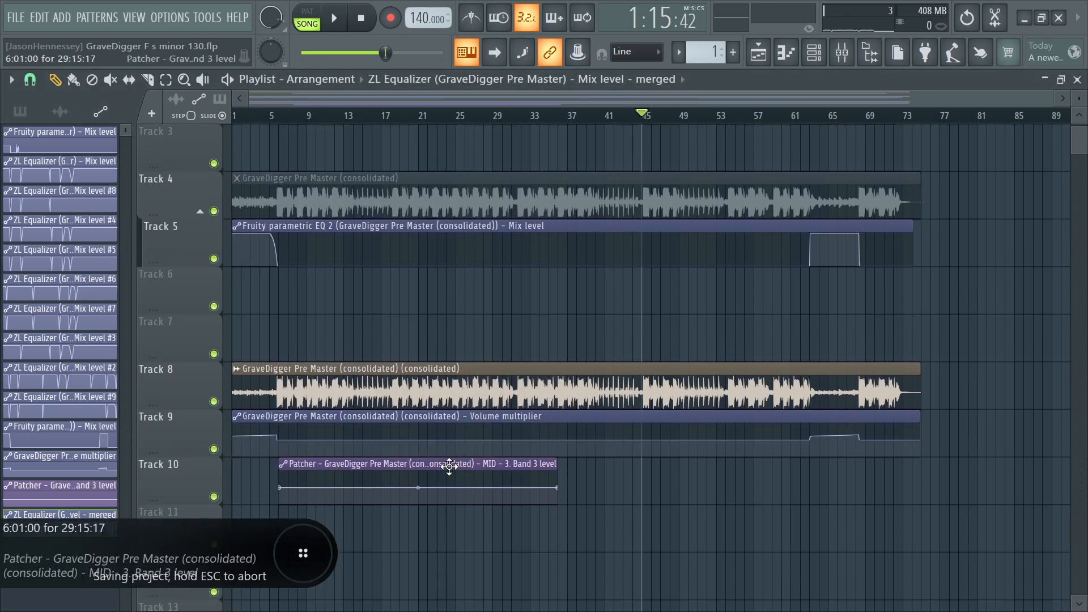
left_click(449, 467)
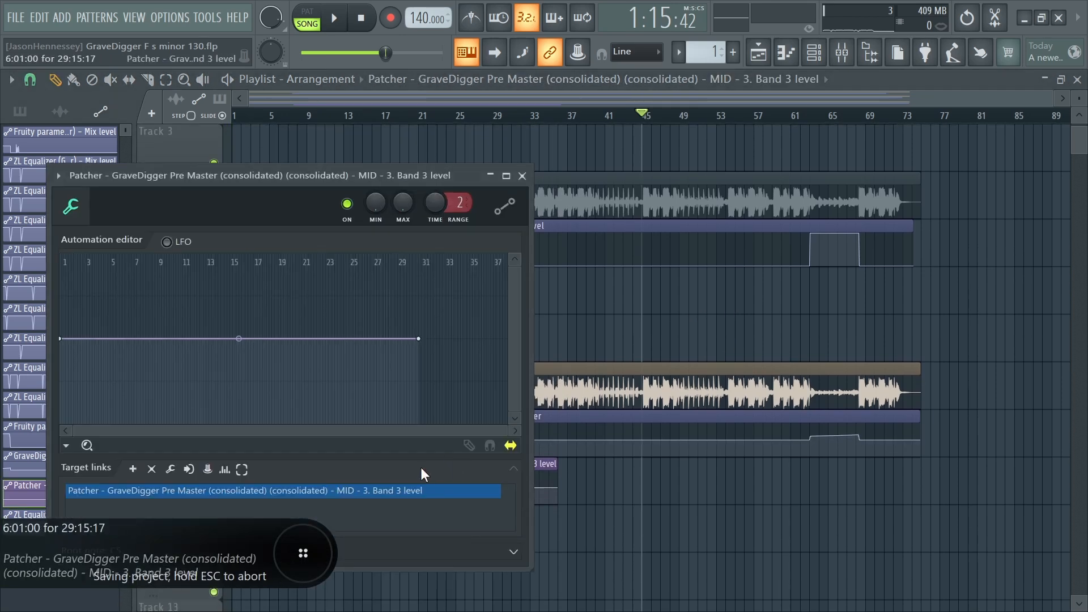
left_click(69, 447)
left_click(111, 446)
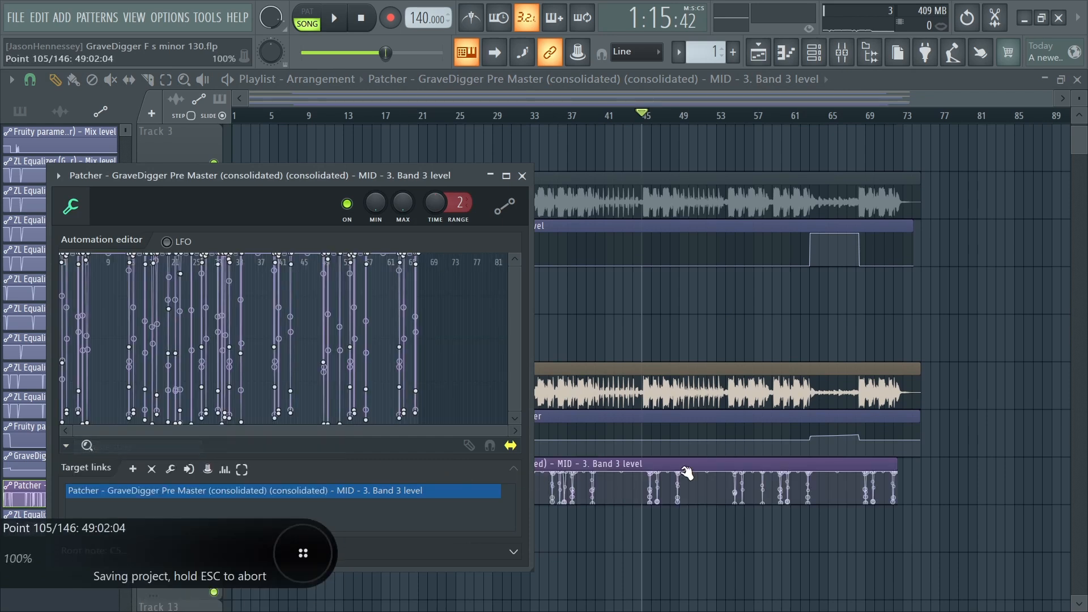
Step: Flip the MID Band 3 level curve vertically, raise its minimum output level and set its maximum output level to 53%
left_click(539, 477)
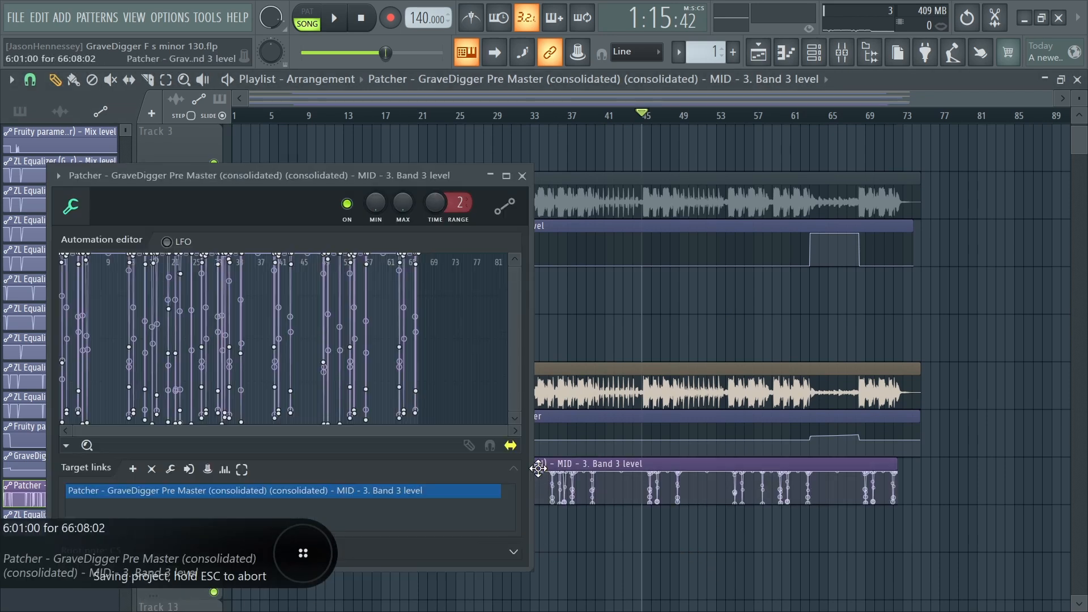
left_click(66, 448)
left_click(245, 394)
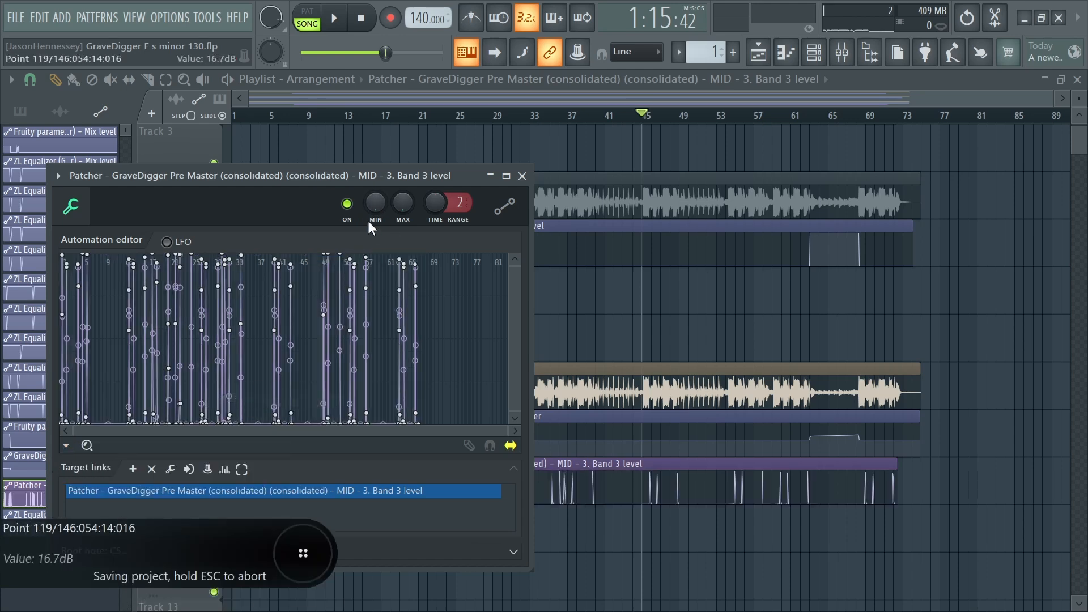
left_click_drag(376, 211, 376, 190)
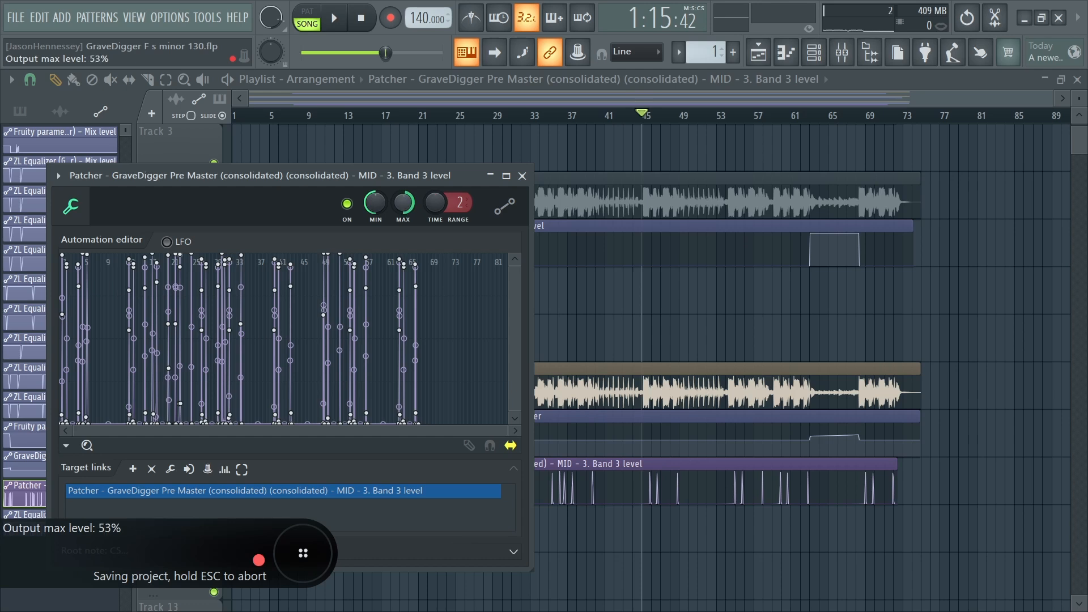
right_click(796, 308)
Step: Play the first loud section at bar 6 and shift the MID Band 3 level clip earlier to start at 5:15:00
scroll(271, 423, "up", 6)
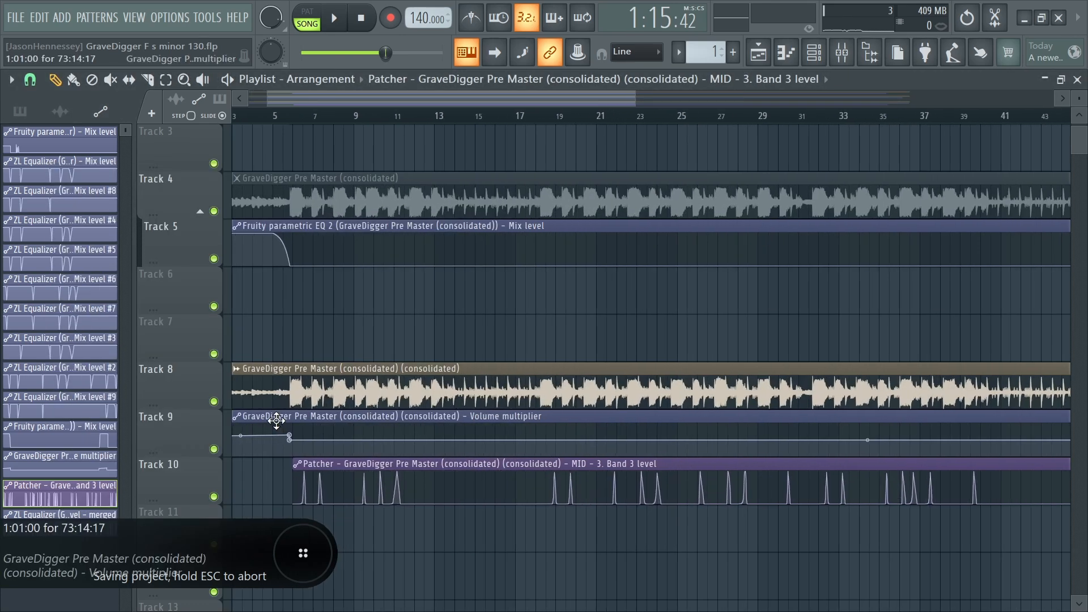
key("space")
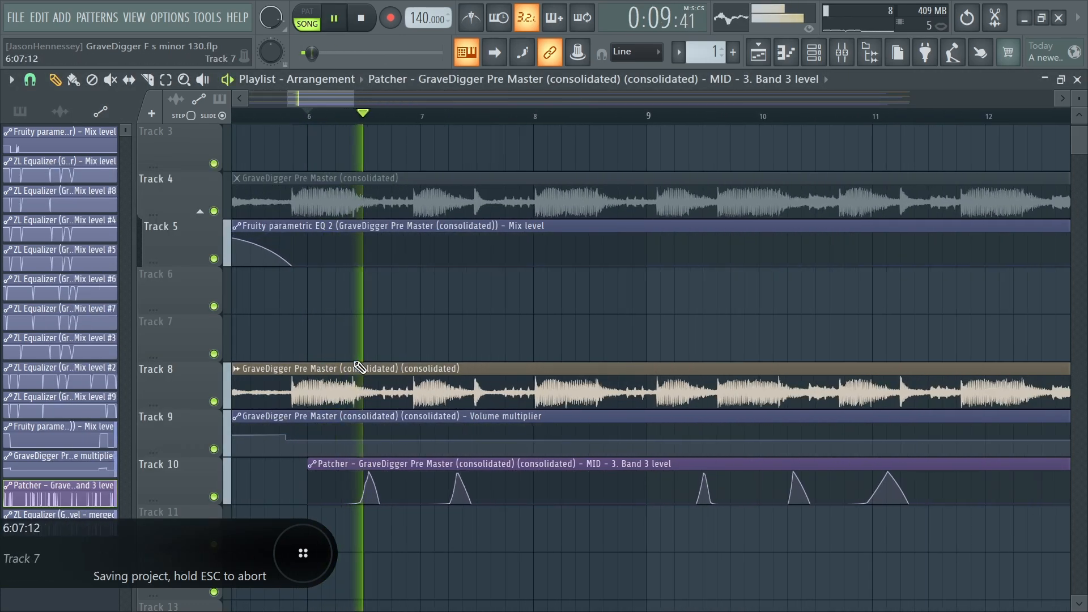
scroll(326, 430, "up", 5)
key("space")
left_click_drag(541, 464, 474, 464)
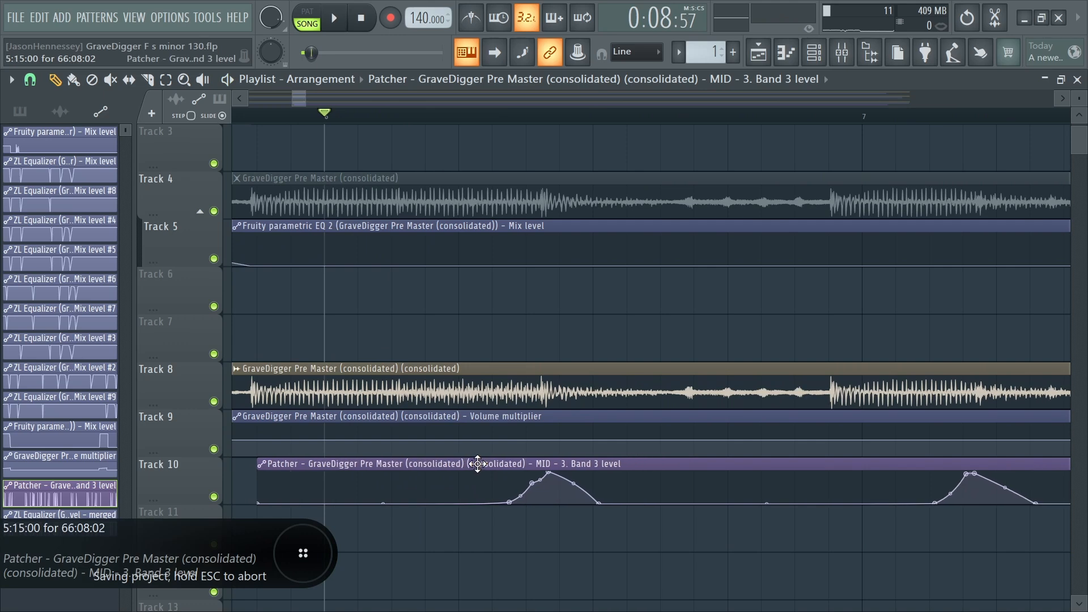
Step: Play the section from bar 6 and check the MID Band 3 level peaks against the audio and the MID equalizer
key("space")
scroll(306, 419, "down", 5)
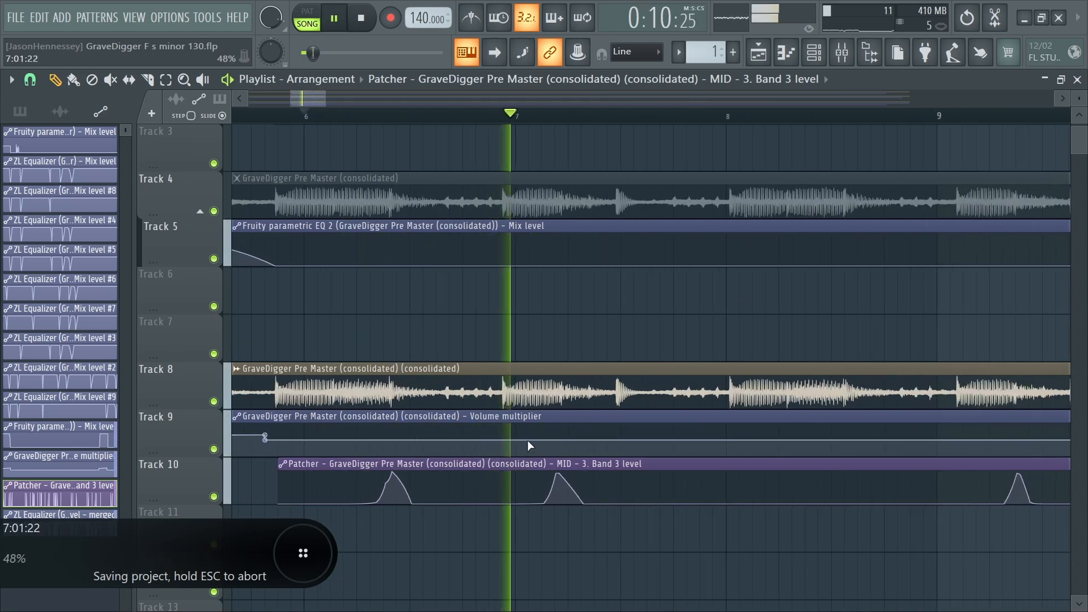
key("space")
key("space")
scroll(315, 451, "up", 4)
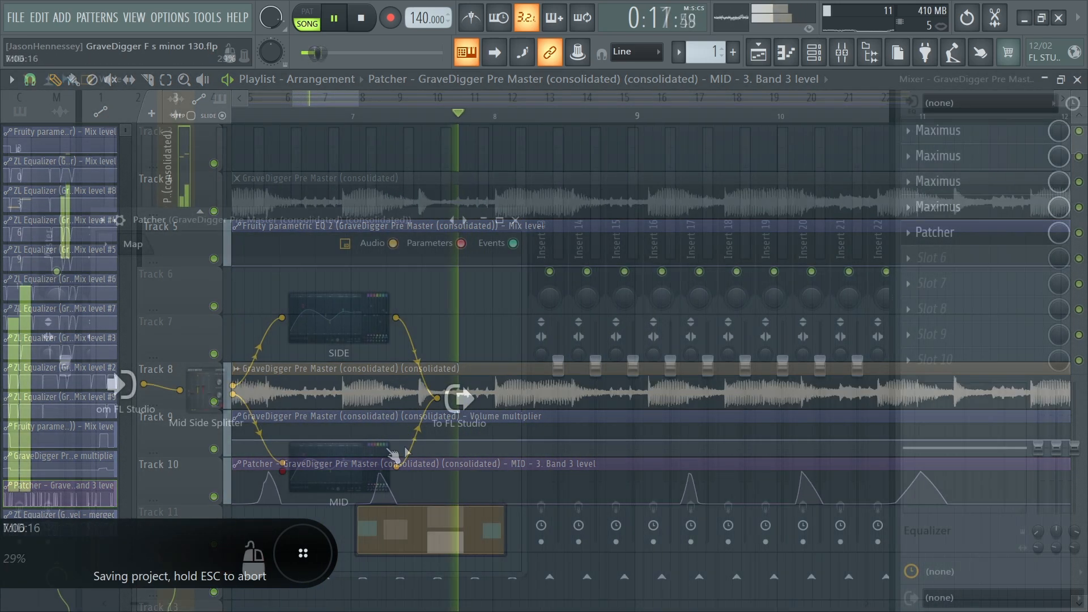
double_click(368, 460)
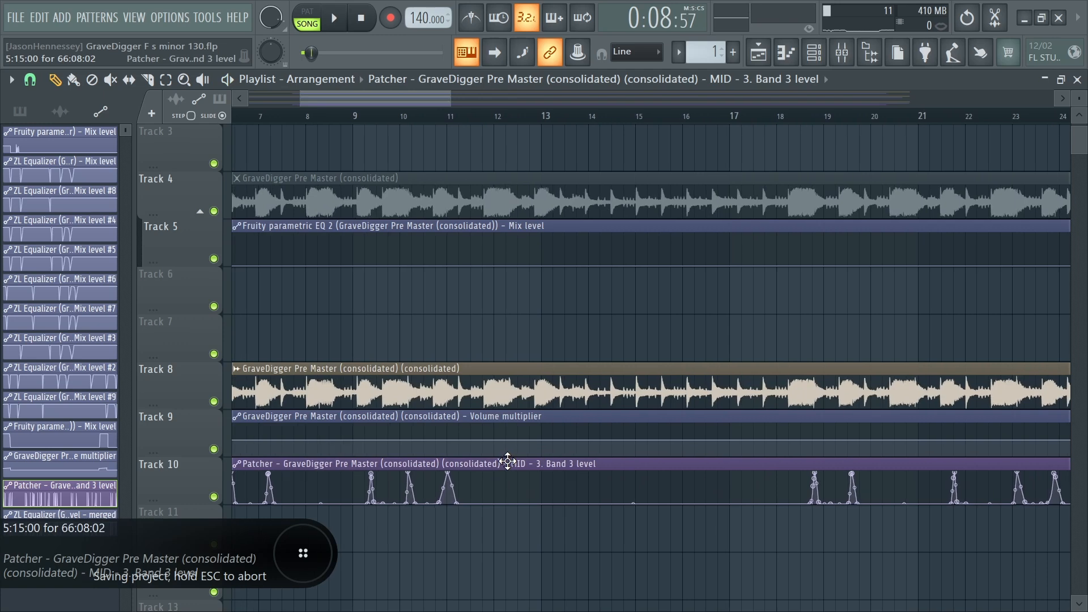
Step: Review the MID Band 3 level automation on Track 10 across the whole song, playing from bar 12 and through the final bars
scroll(882, 574, "down", 2)
scroll(725, 405, "up", 2)
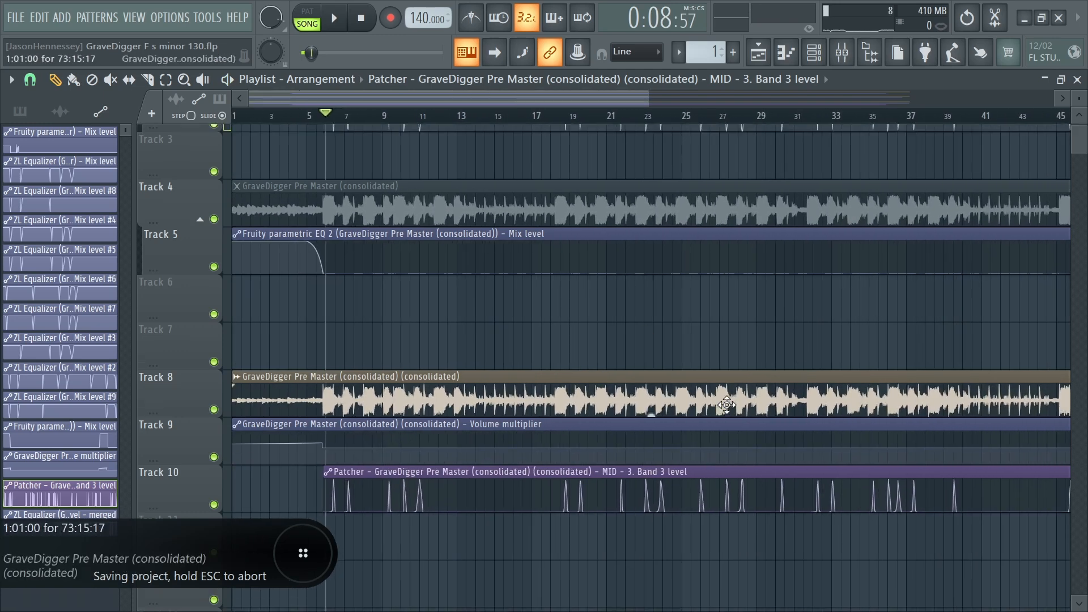
scroll(705, 245, "down", 4)
scroll(275, 300, "down", 1)
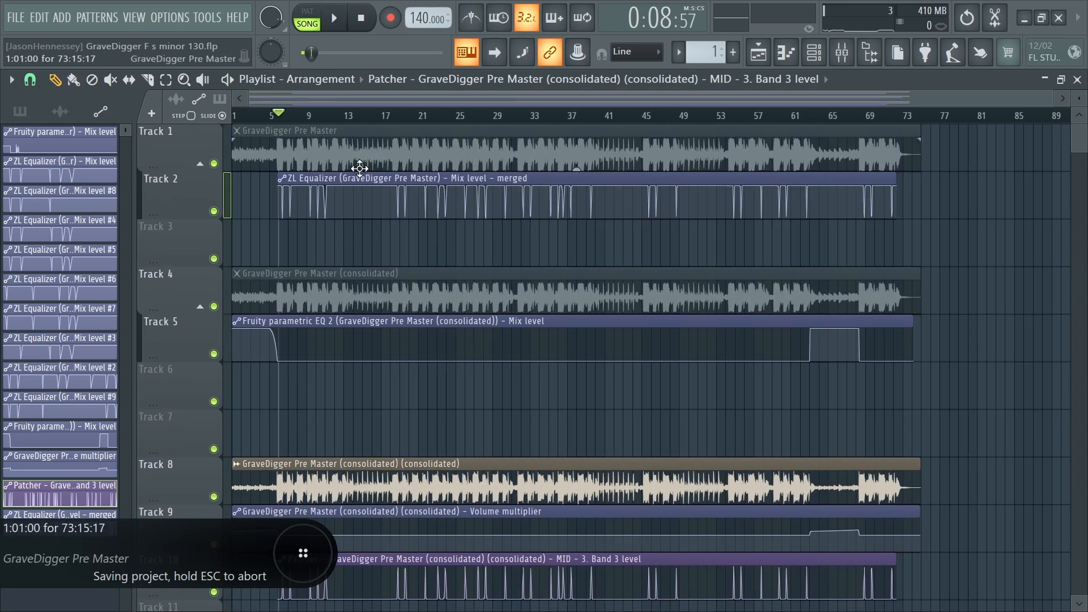
scroll(310, 285, "down", 5)
scroll(260, 304, "up", 4)
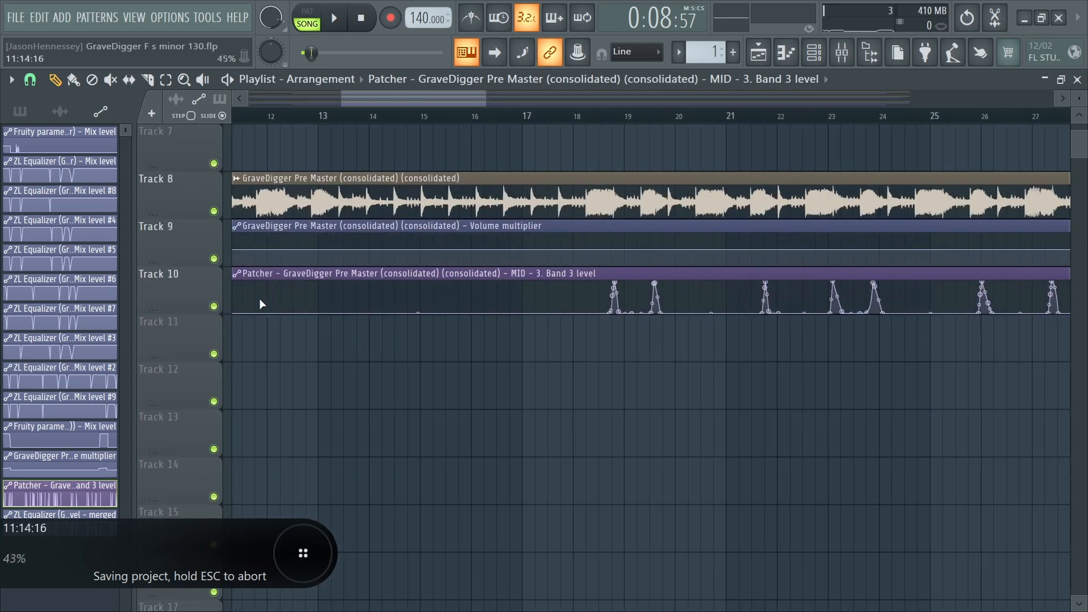
scroll(456, 124, "up", 3)
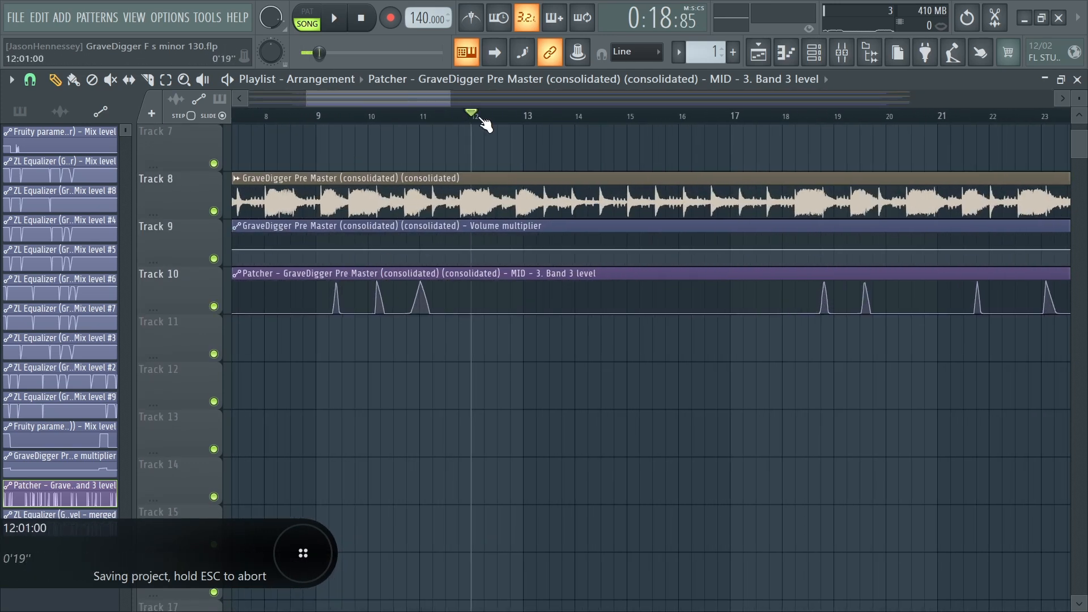
key("space")
scroll(485, 125, "up", 6)
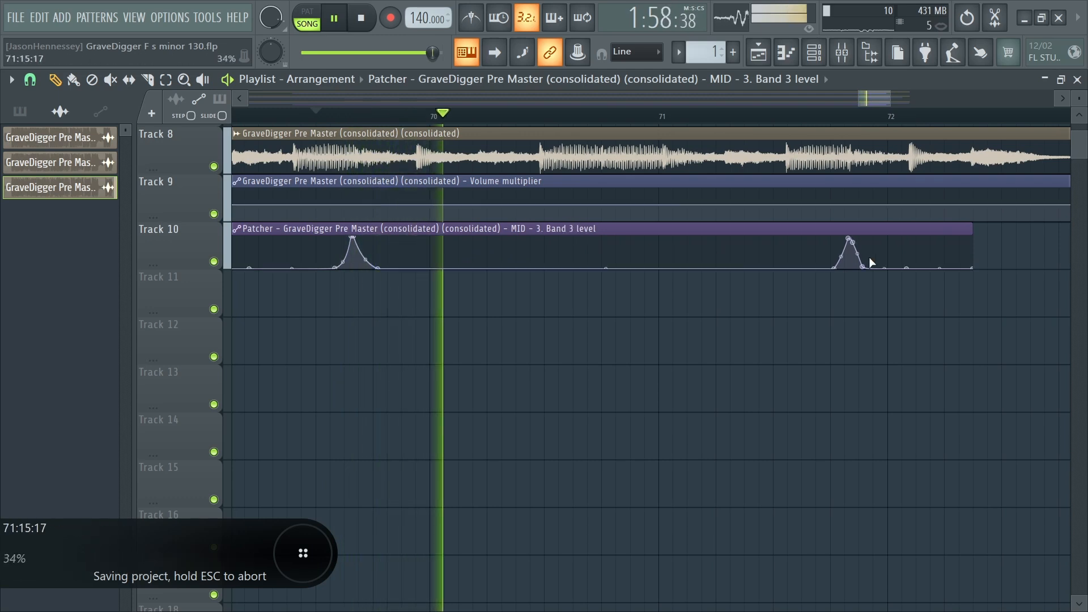
scroll(865, 260, "up", 2)
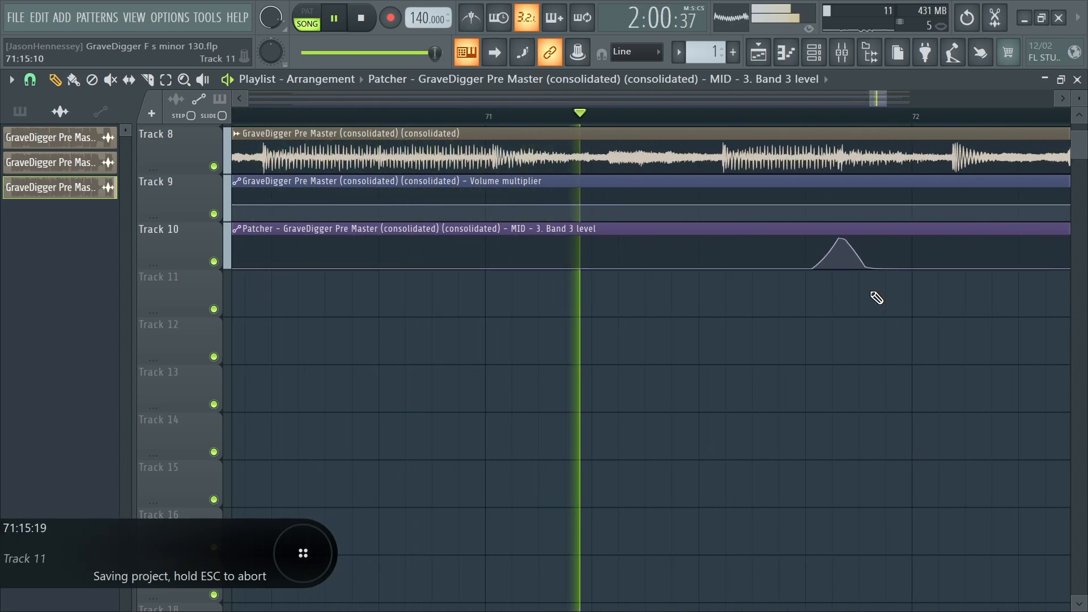
scroll(843, 259, "down", 12)
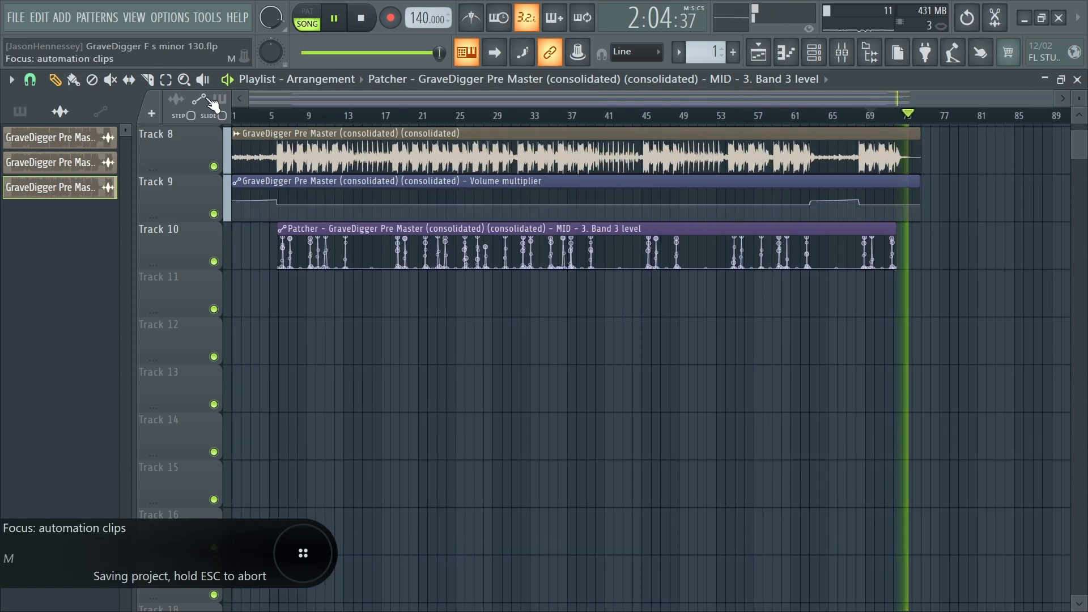
Step: Play from bar 6 and inspect the MID and SIDE equalizers in the mixer's Patcher, then return to the playlist and stop playback
left_click(284, 119)
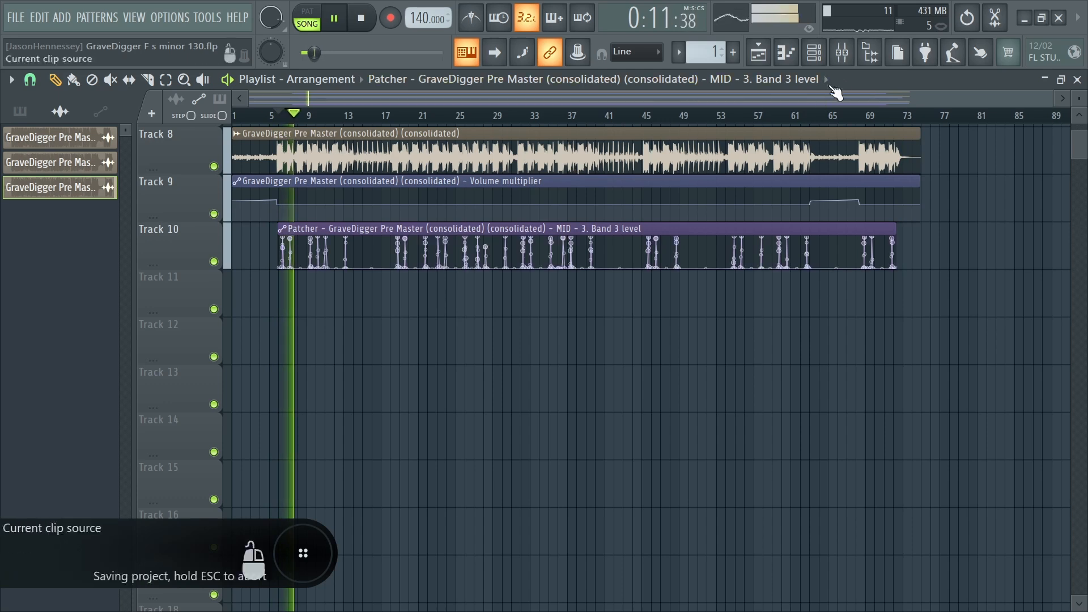
left_click(843, 54)
key("space")
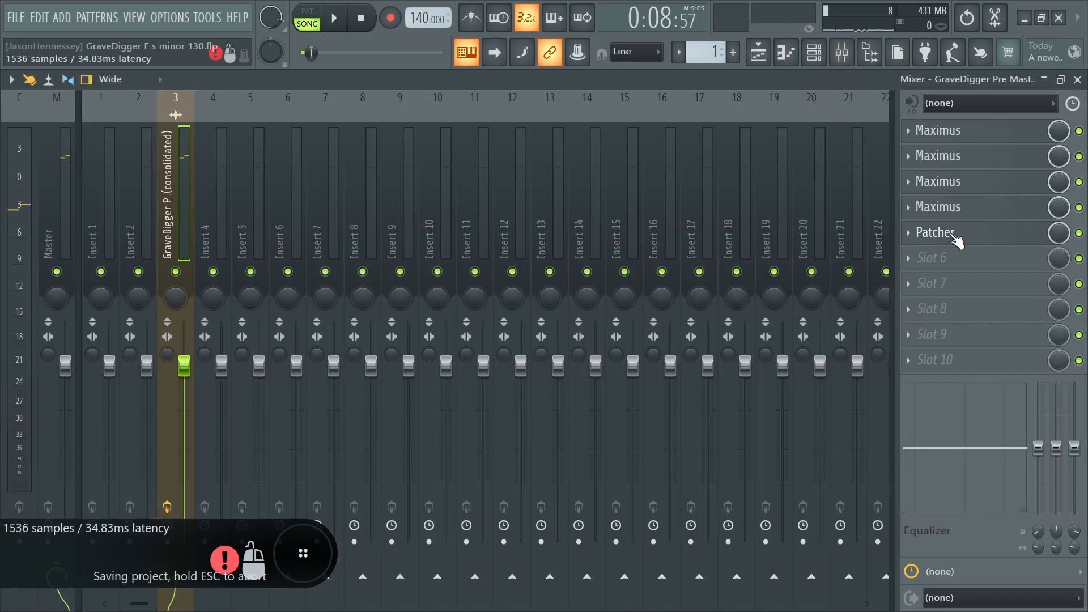
left_click(956, 237)
double_click(356, 465)
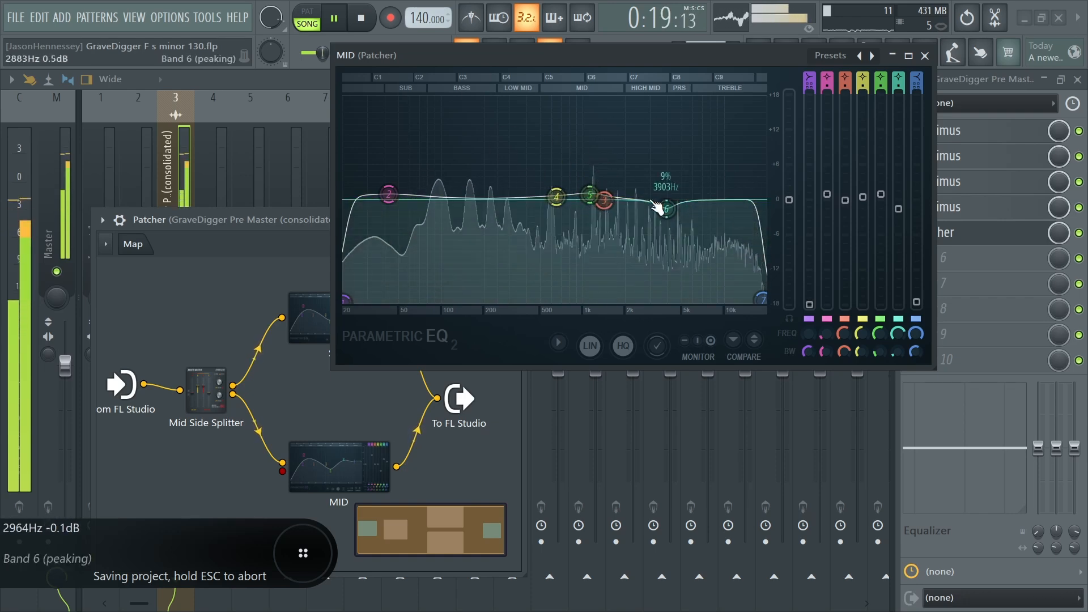
left_click_drag(763, 58, 637, 92)
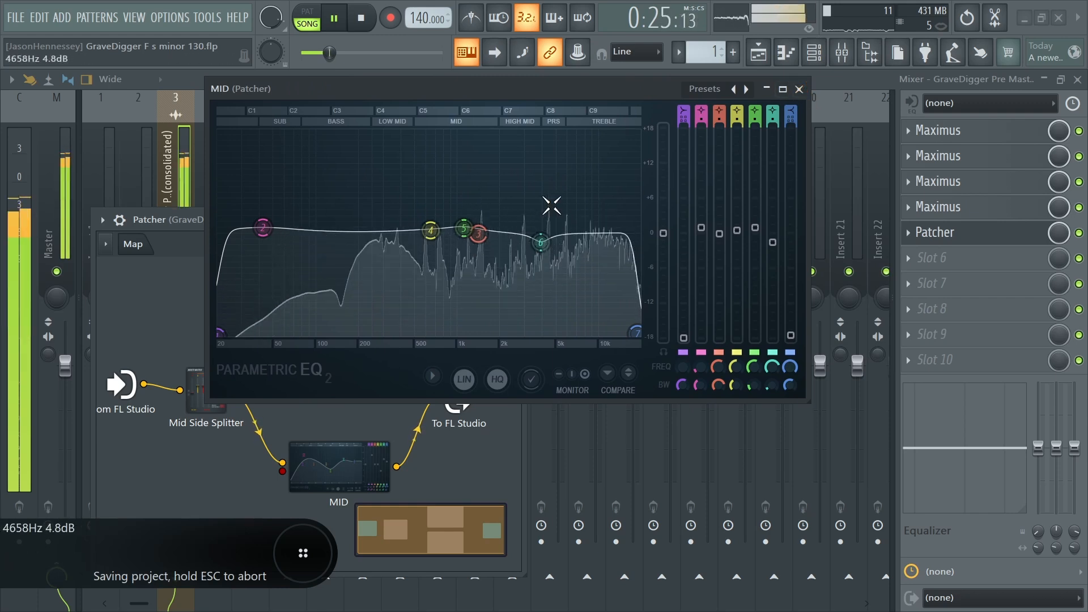
left_click_drag(648, 92, 547, 178)
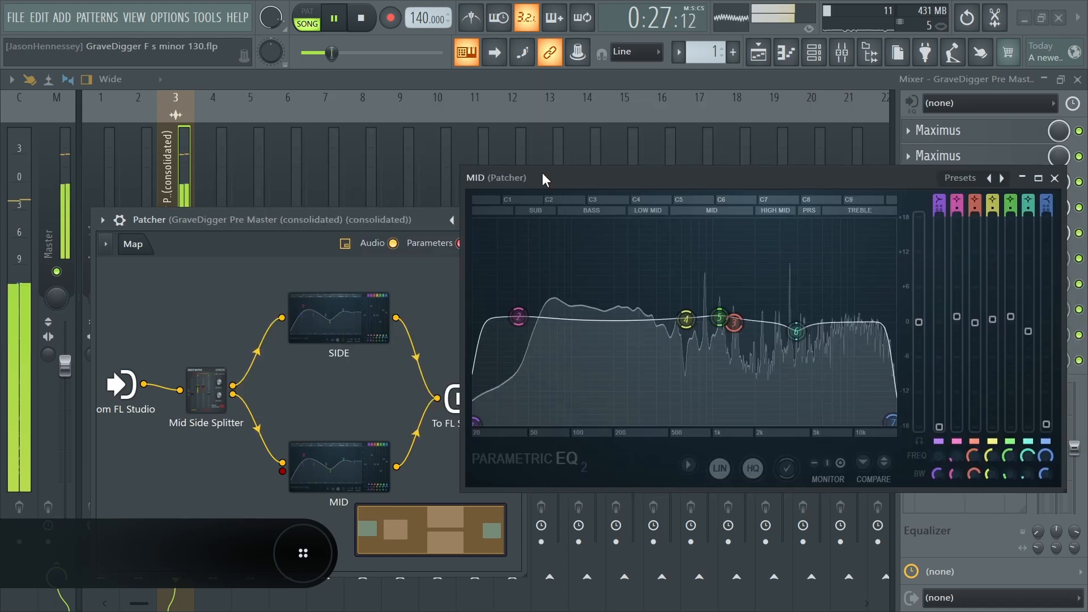
left_click(340, 292)
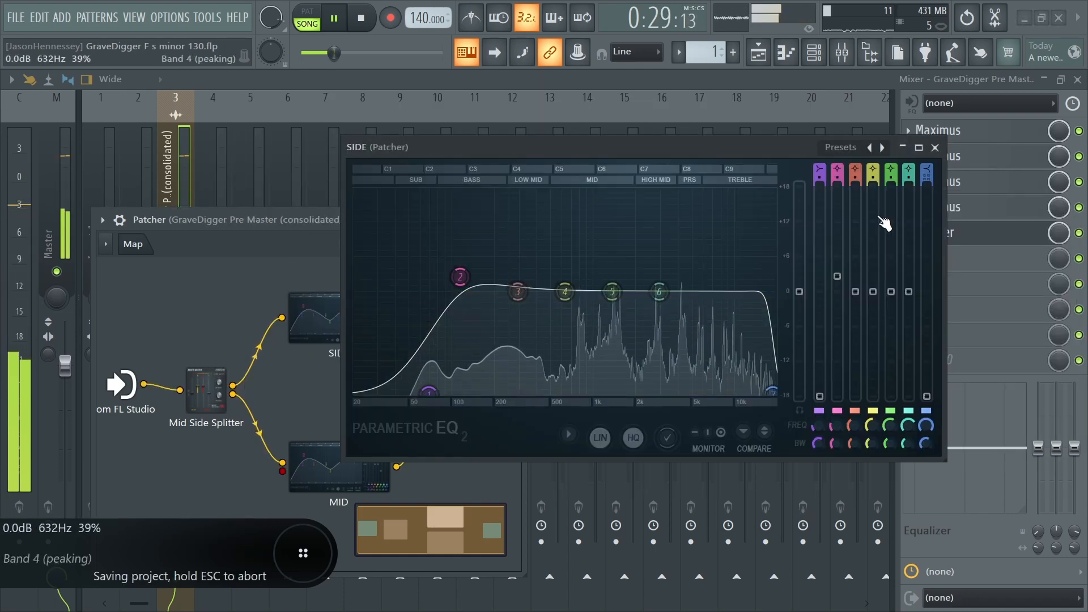
left_click(936, 147)
key("F5")
key("space")
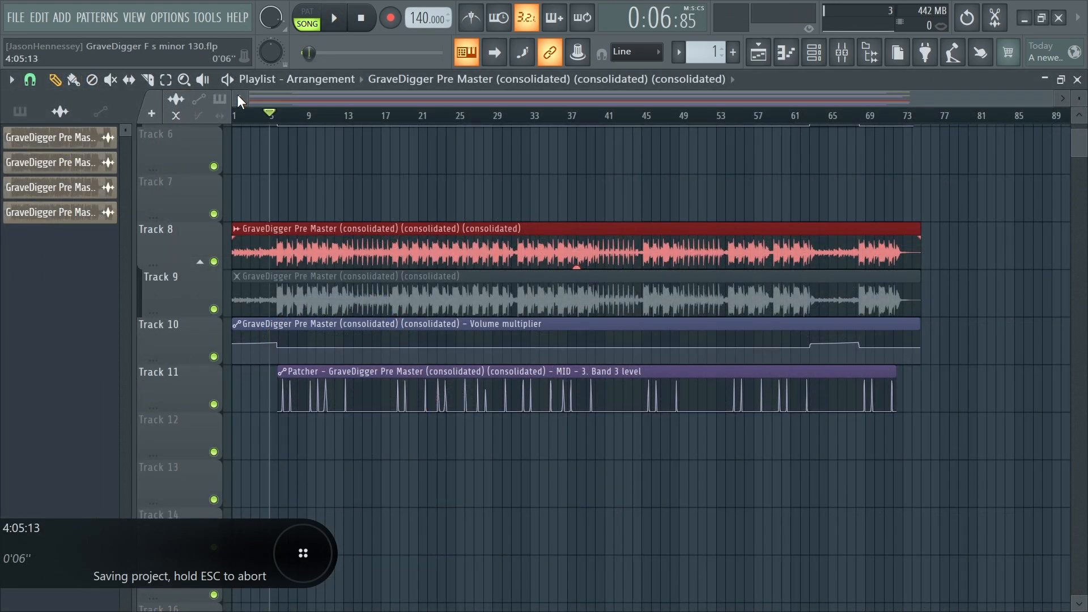
Step: Play the newly consolidated clip on Track 8 from about bar 5 and check its signal in the mixer
key("space")
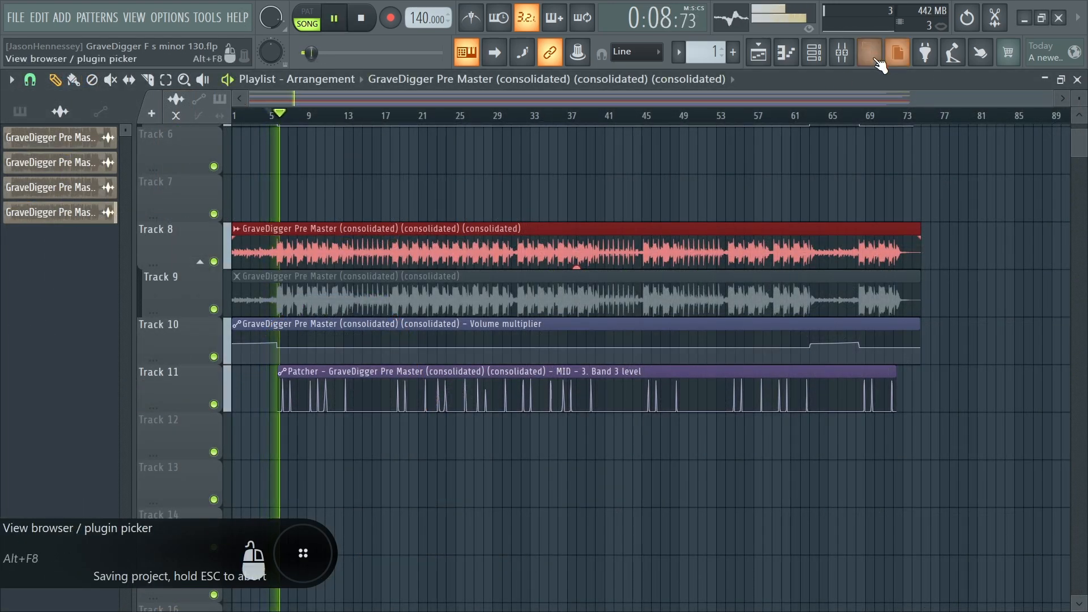
left_click(843, 53)
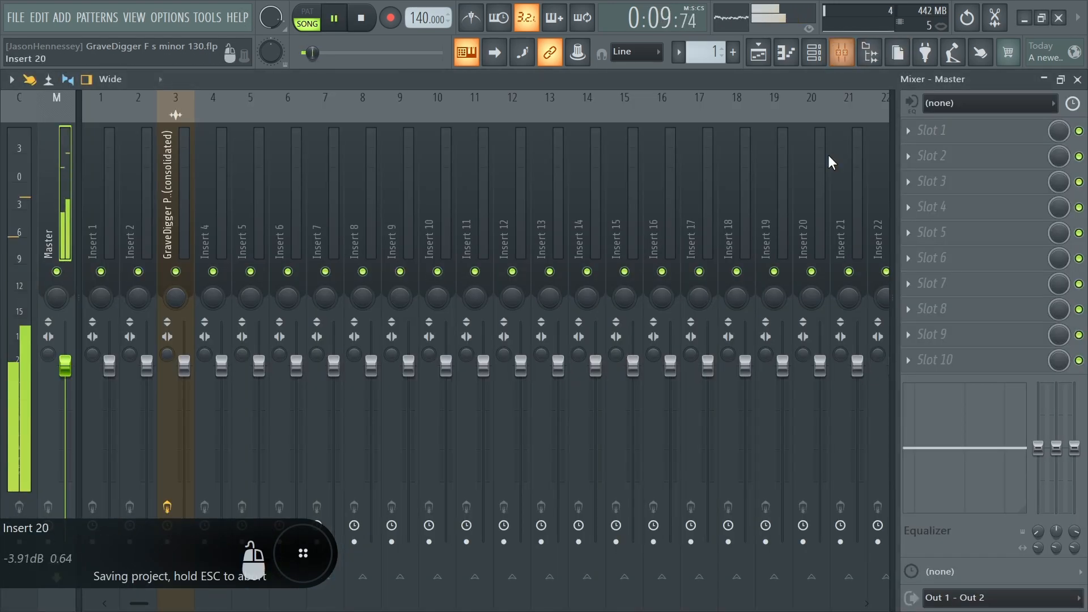
left_click(172, 233)
left_click(769, 55)
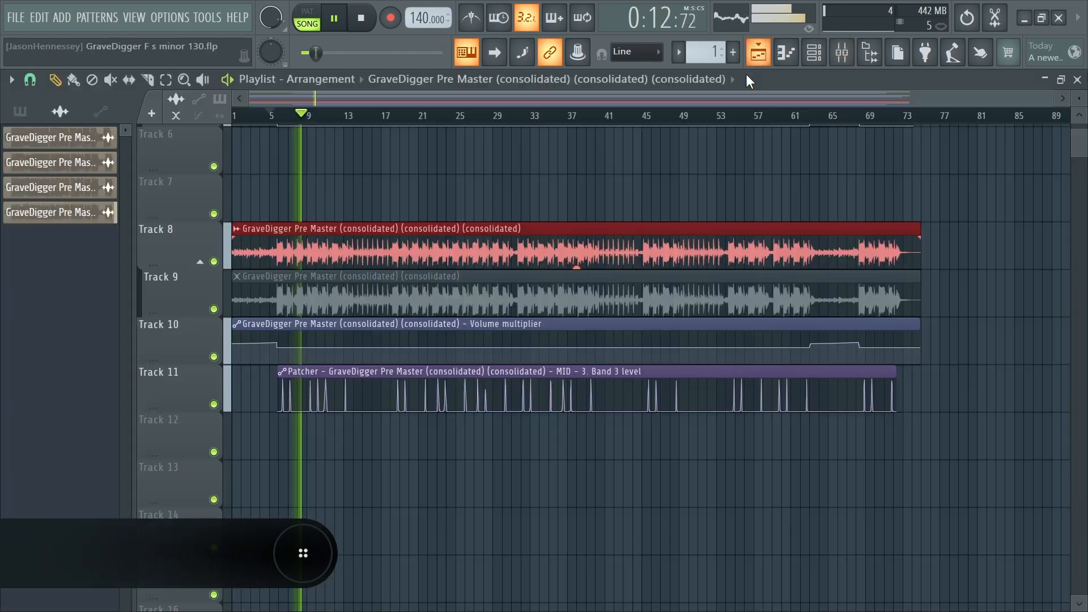
key("space")
key("space")
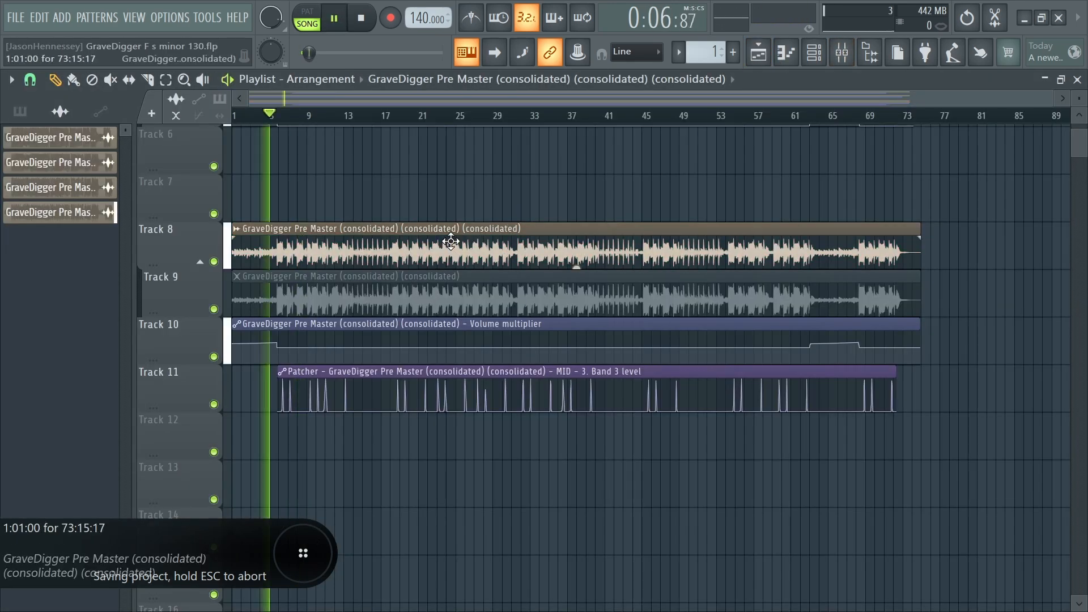
Step: Move the new consolidated clip to Track 12 and set it to Remove DC offset, Smooth (bleeding) declicking and Stretch time-stretching mode
left_click_drag(432, 235, 432, 427)
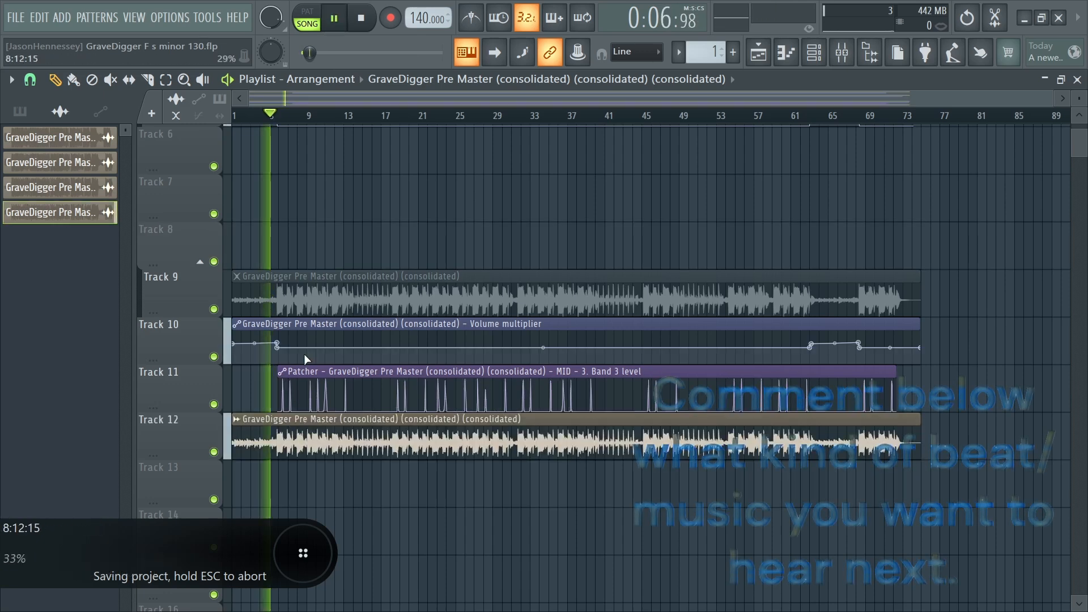
double_click(489, 436)
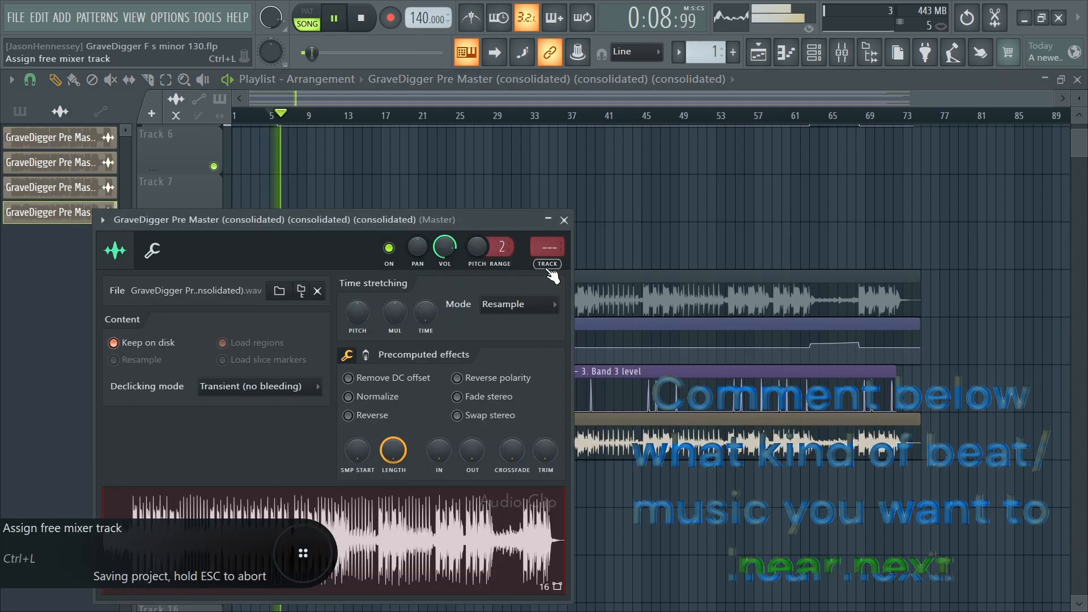
left_click(410, 378)
left_click(258, 386)
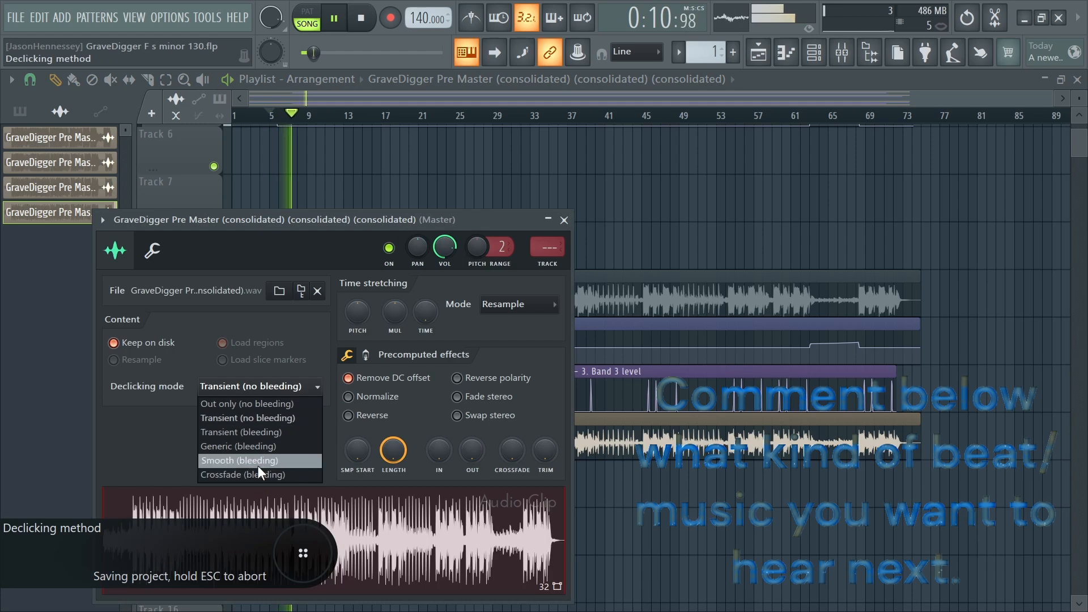
left_click(257, 460)
left_click(533, 304)
left_click(501, 350)
key("Escape")
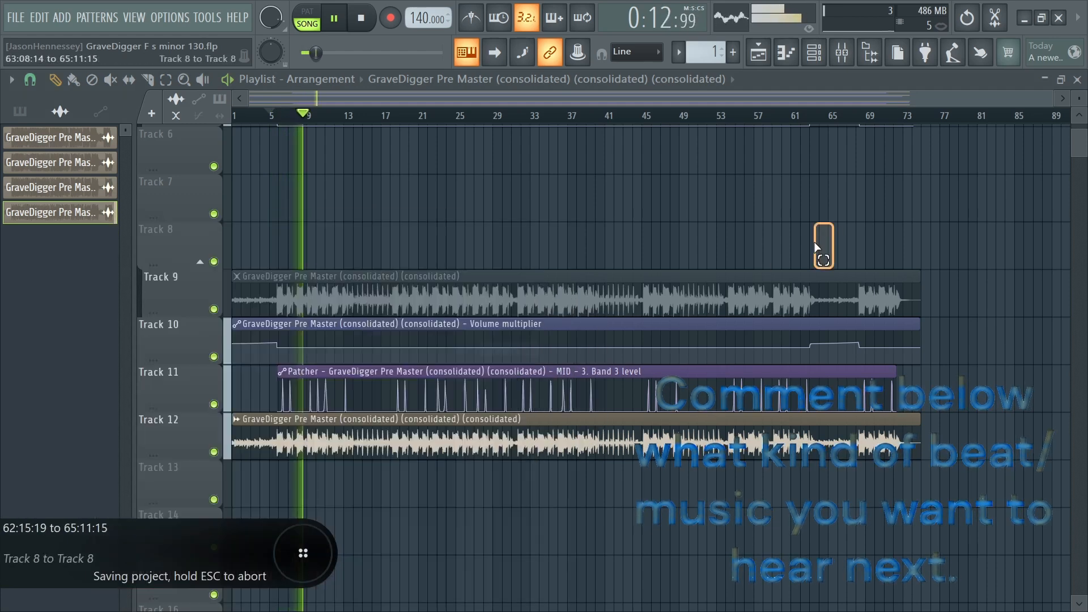
Step: Move the muted older clip with its Volume multiplier and MID Band 3 level clips up to Tracks 6–8, and the new clip to Track 10
left_click_drag(828, 238, 425, 383)
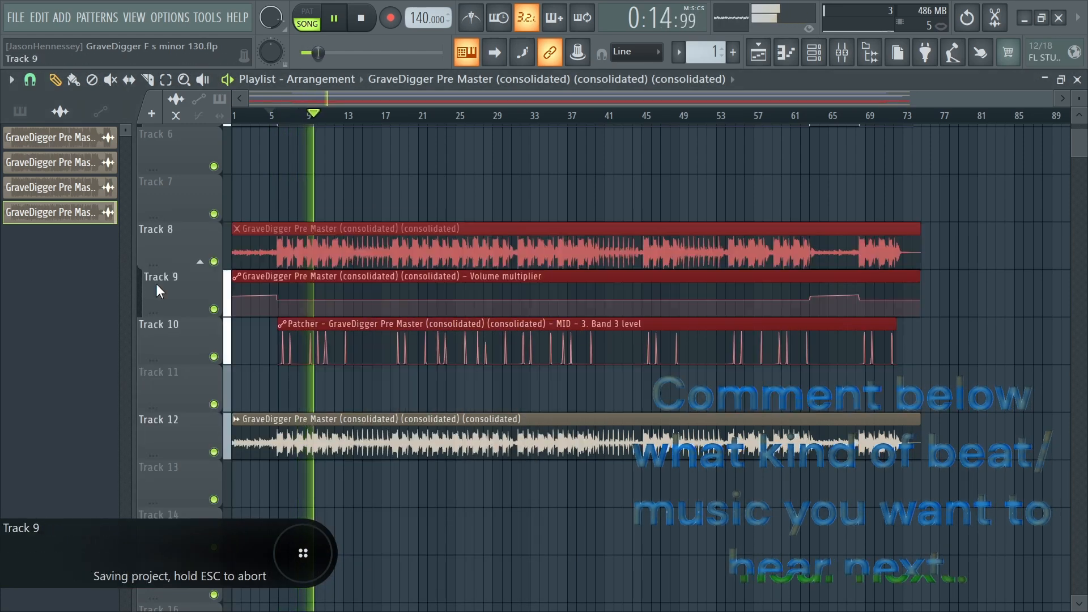
key("shift+Up")
key("shift+Up")
key("shift+Up")
left_click(438, 373)
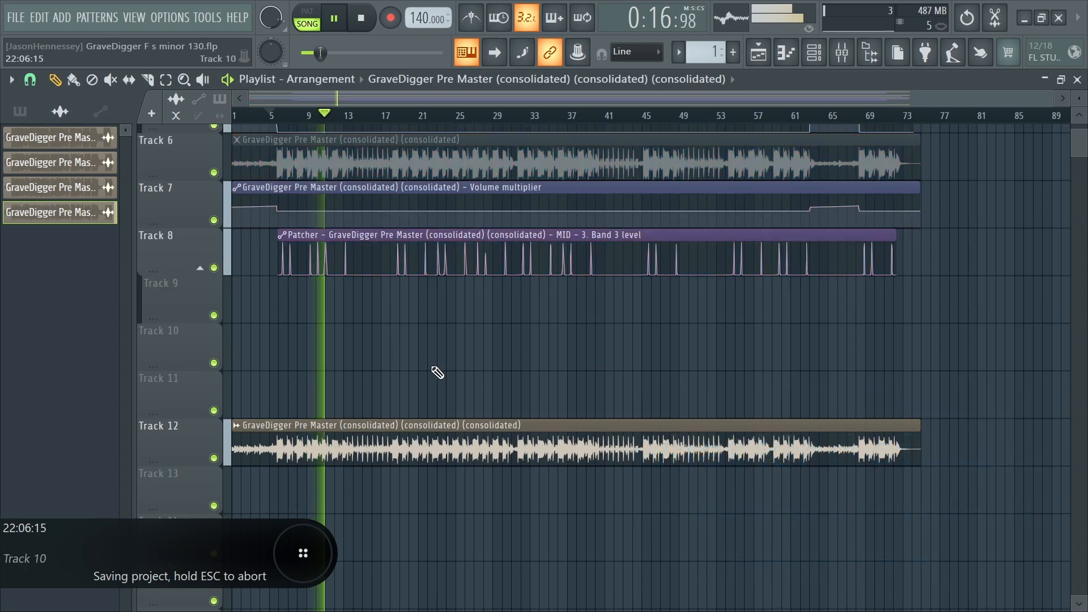
left_click_drag(355, 424, 356, 329)
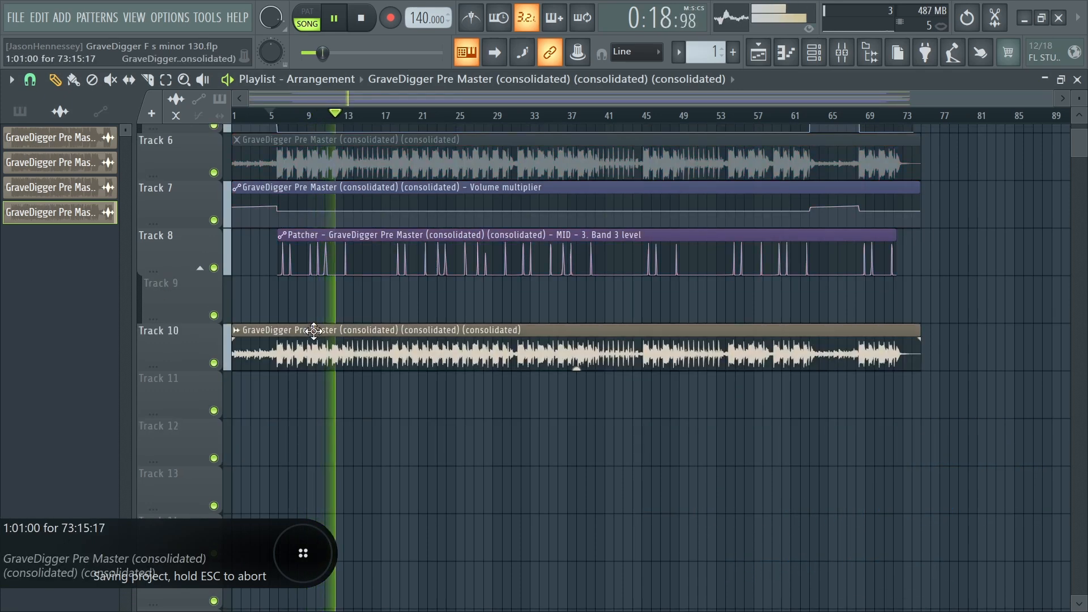
Step: Assign the new consolidated clip to a free mixer track, Insert 4, and reset the previous mixer track 3 to default
double_click(377, 357)
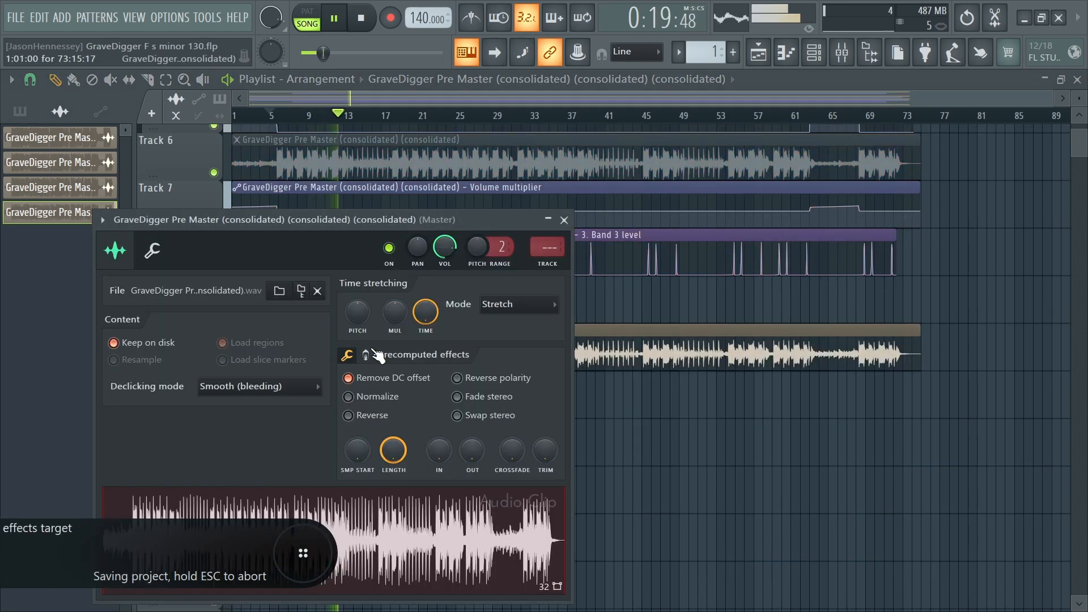
left_click(550, 266)
right_click(171, 237)
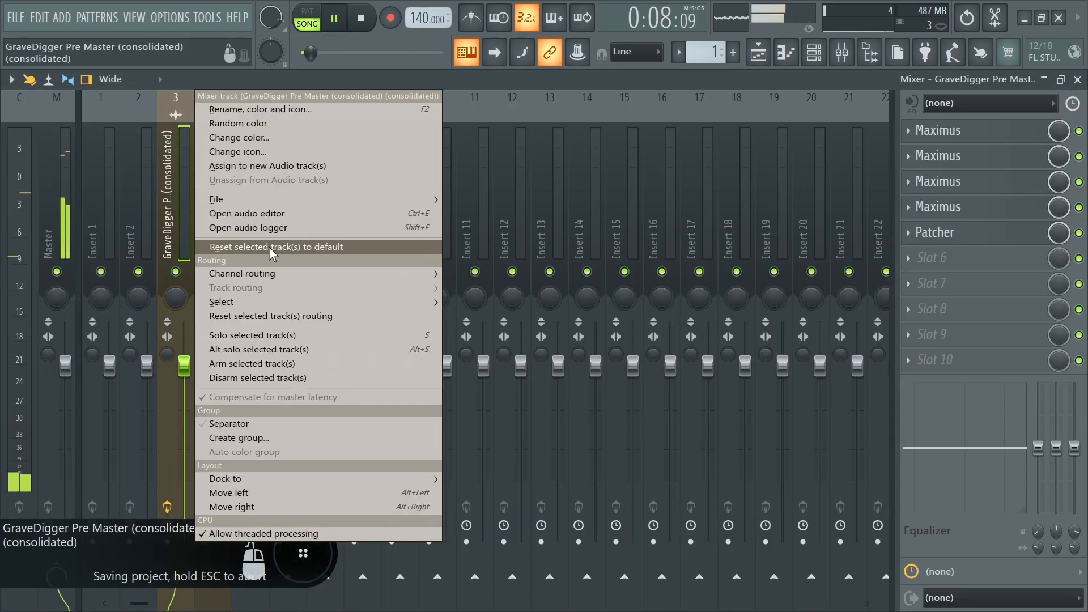
left_click(268, 246)
left_click(650, 361)
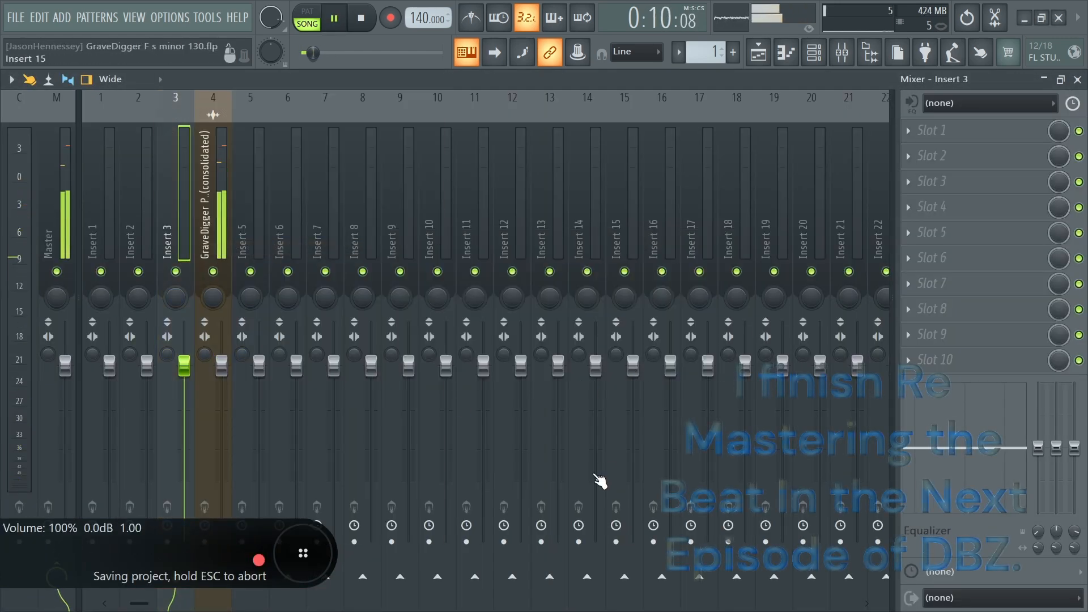
left_click(225, 201)
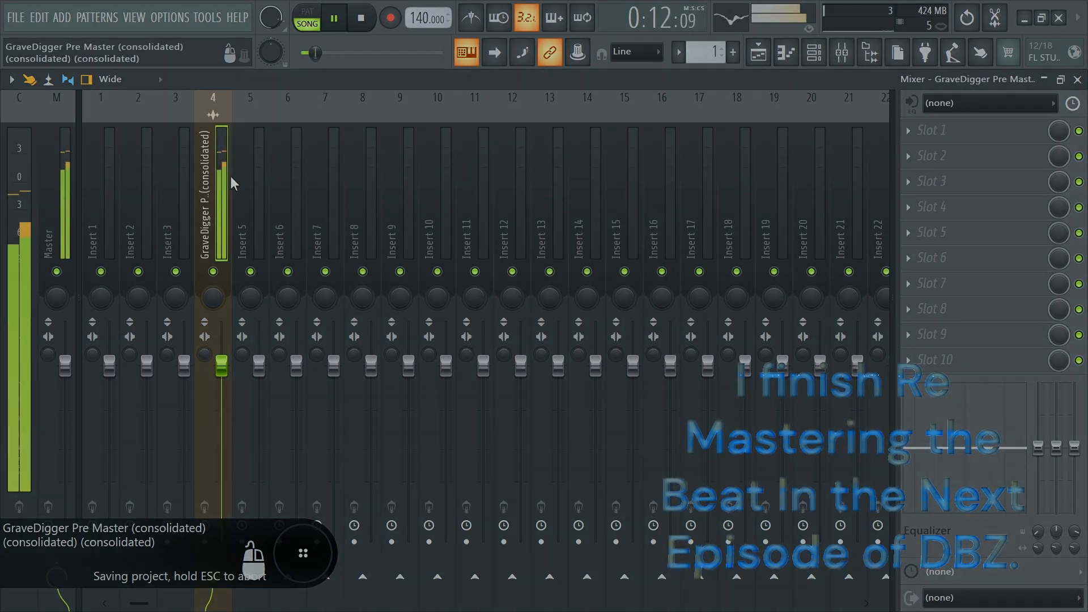